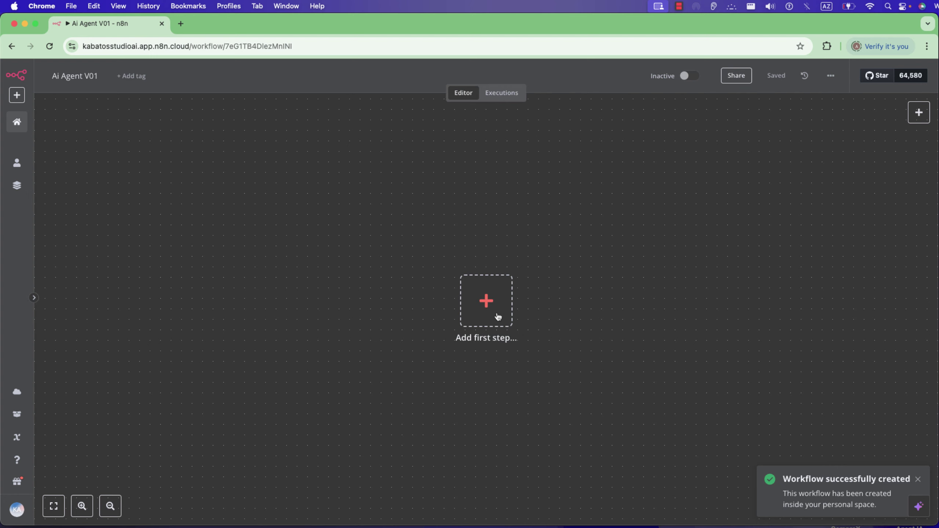
- Add a Telegram "On message" trigger as the first step of the workflow
click(498, 317)
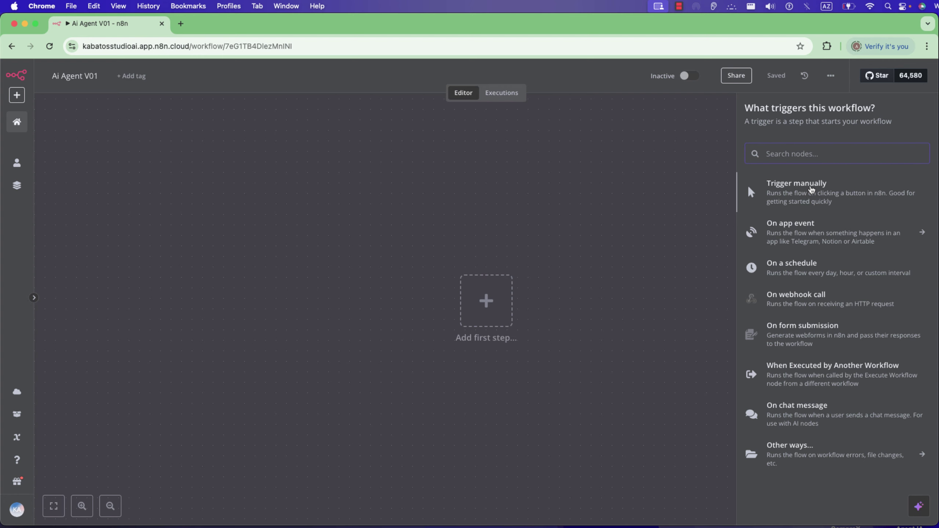
text(teleg)
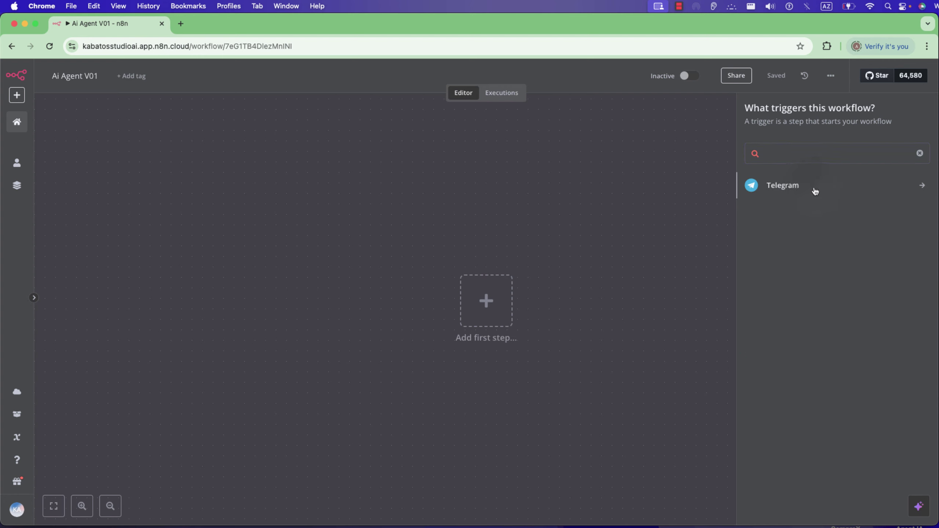
click(816, 191)
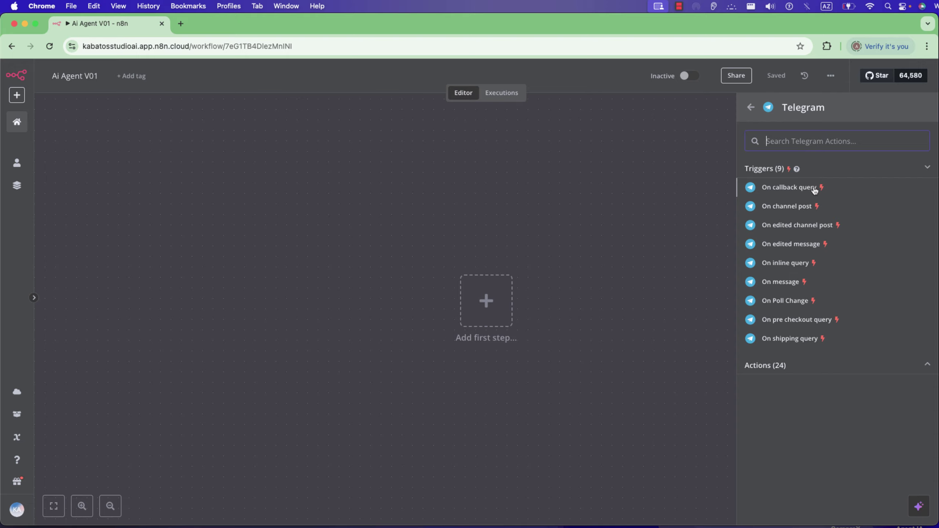
click(798, 287)
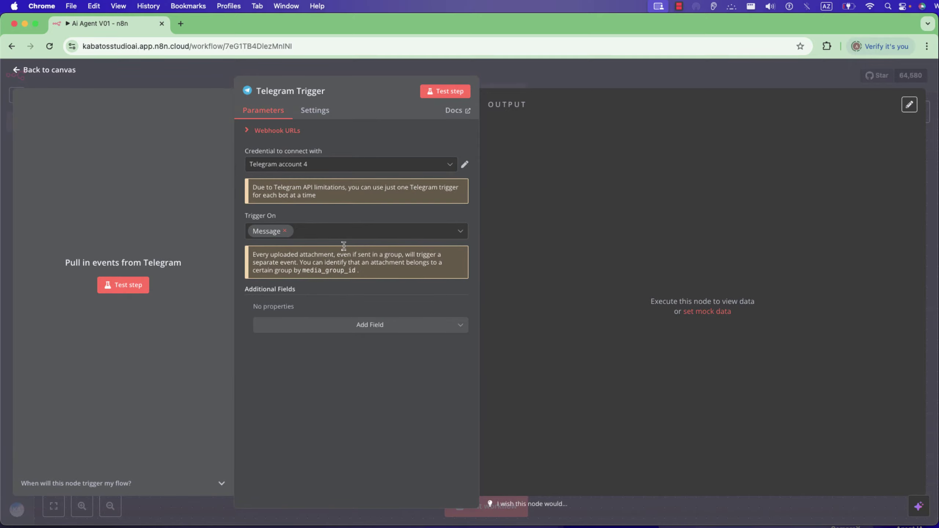
click(358, 169)
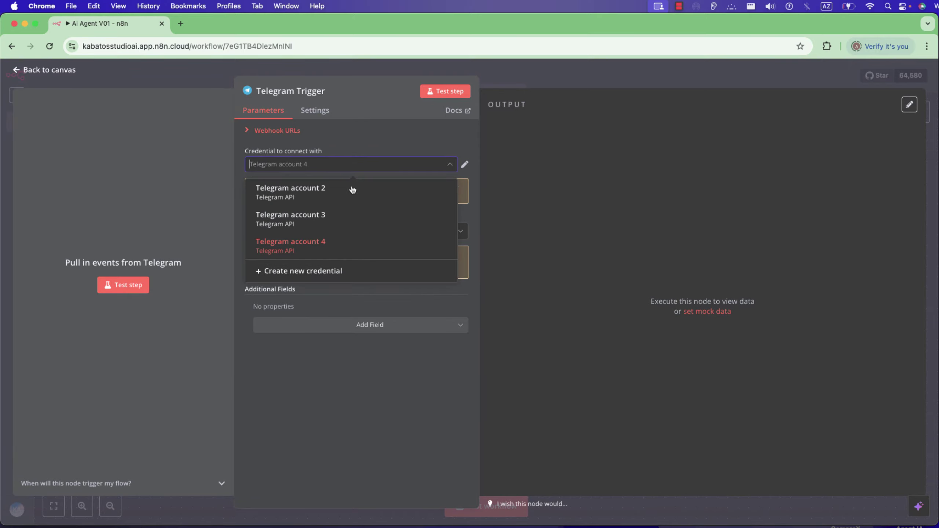
click(330, 269)
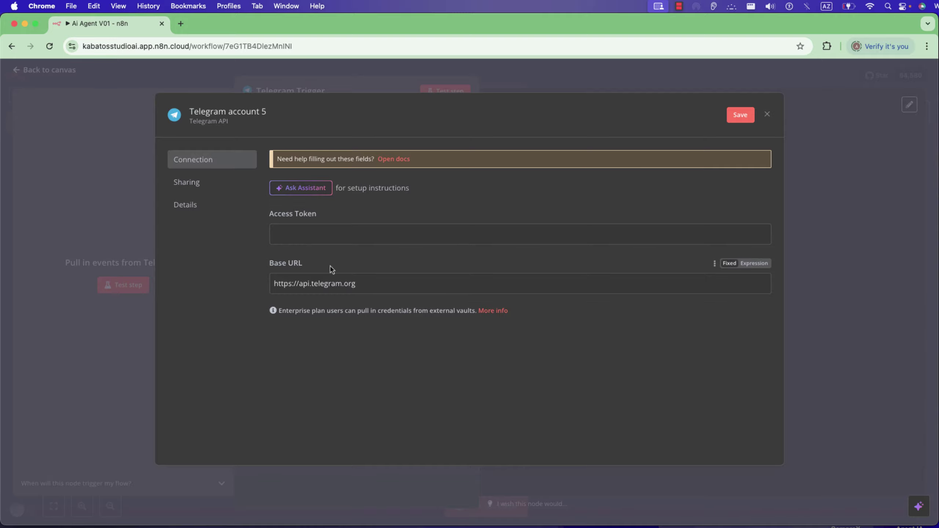
click(327, 73)
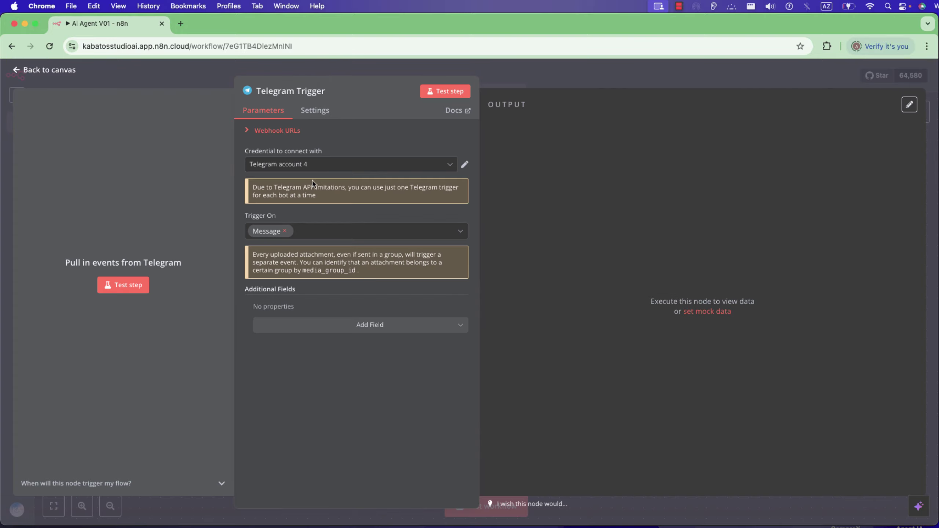
- Start a new Telegram API credential for the trigger and find the BotFather chat in Telegram Web
click(336, 164)
click(315, 269)
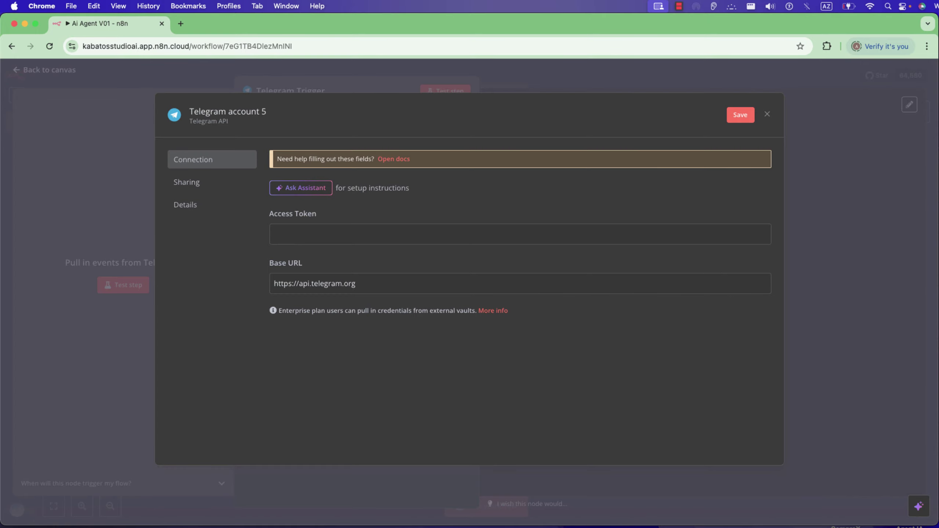
key(F4)
click(409, 187)
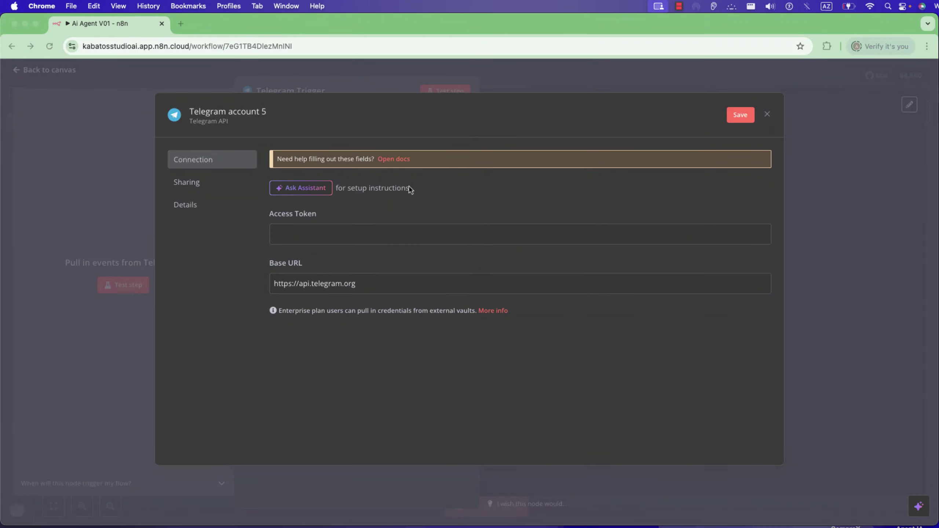
click(565, 139)
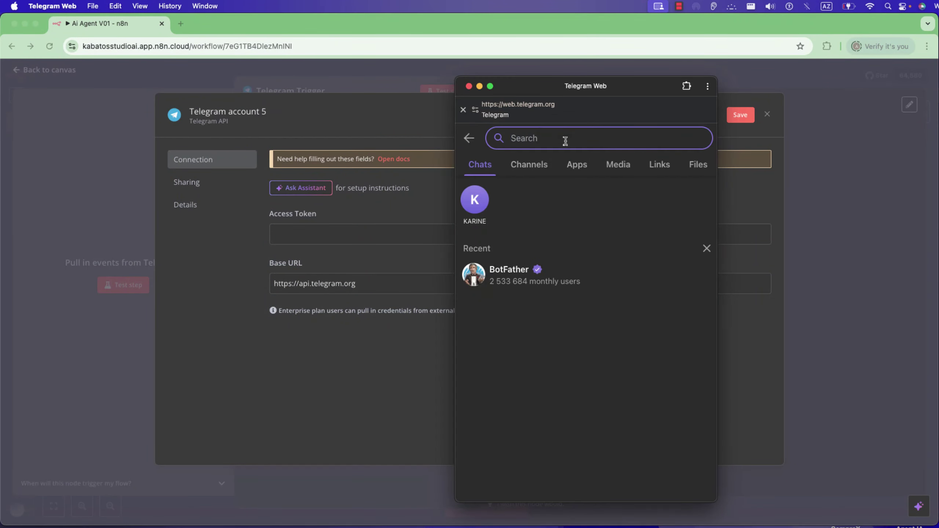
text(bot)
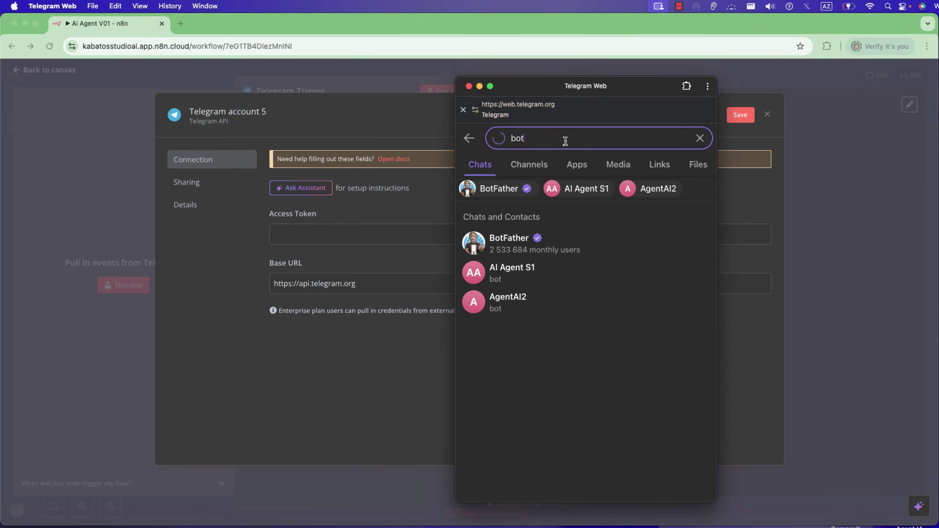
text(father)
click(507, 239)
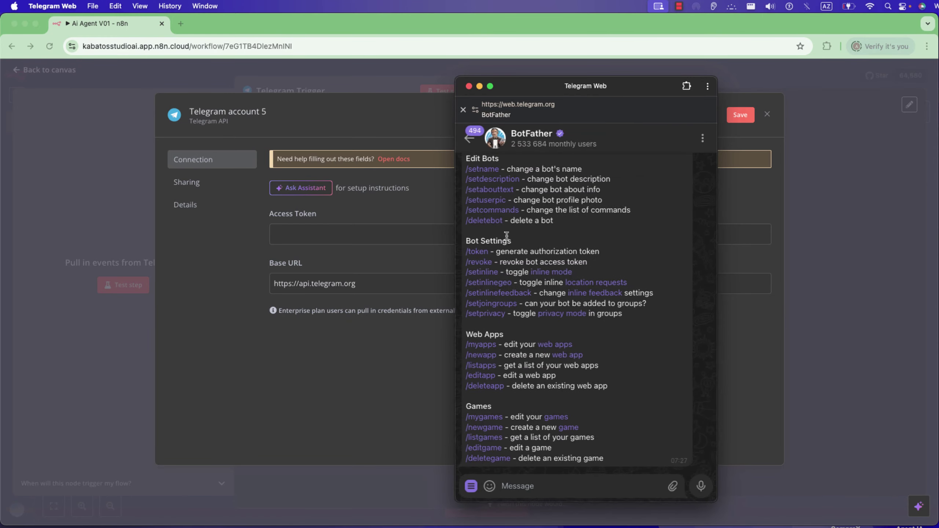
- Create a new bot through BotFather with /newbot, naming it "Direcxion Ai" with the username DirecxionAIBot
scroll(527, 427, up, 1)
scroll(527, 427, down, 1)
text(/ne)
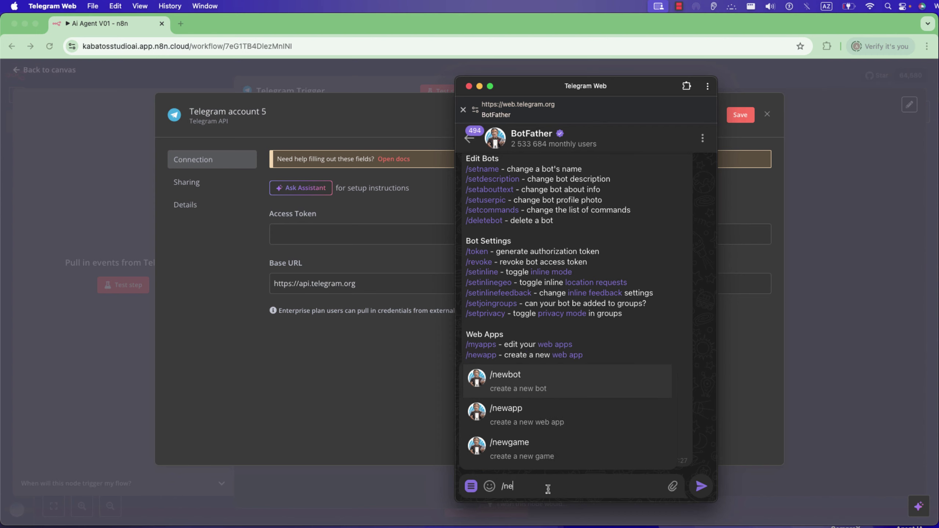
click(517, 386)
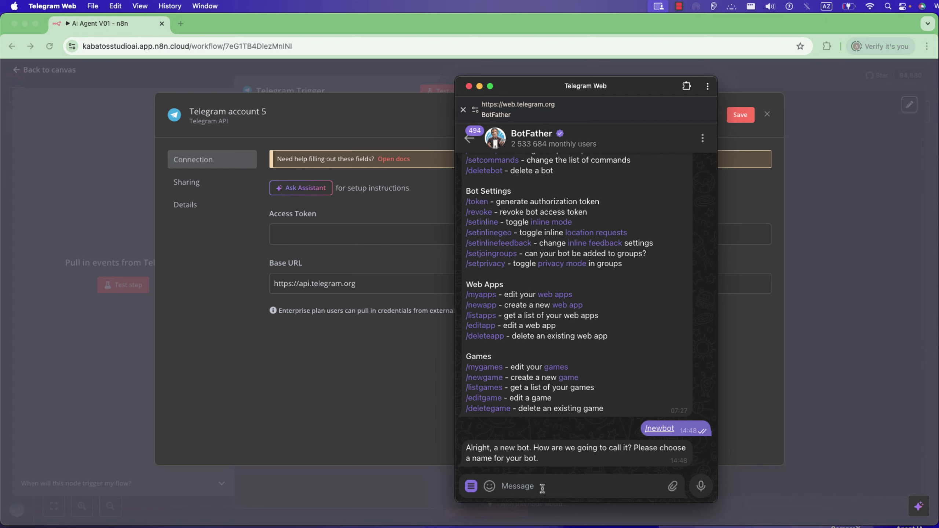
text(Direcxion Ai)
click(702, 487)
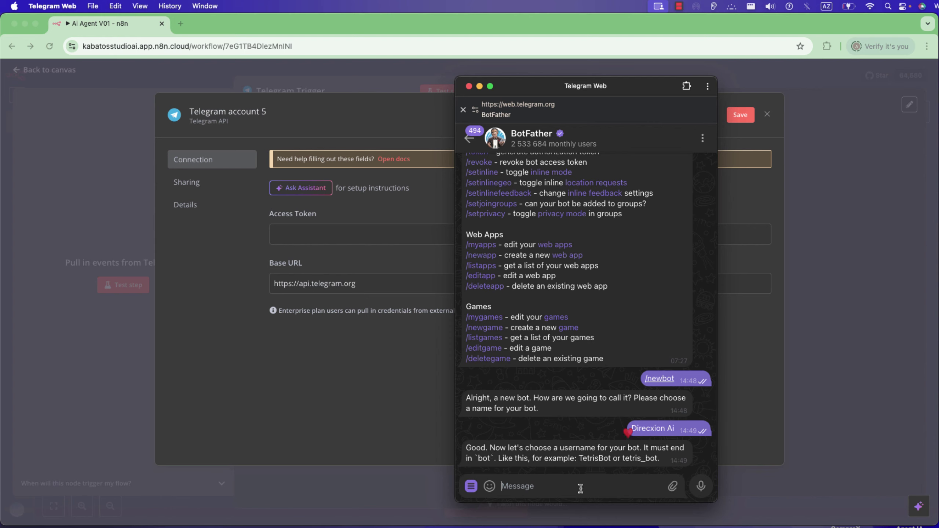
text(DirecxionAIBot)
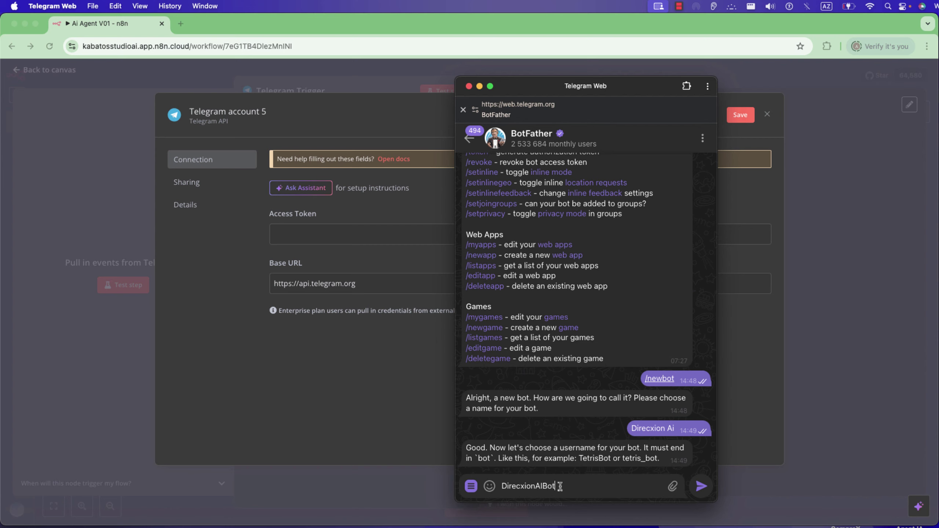
click(699, 487)
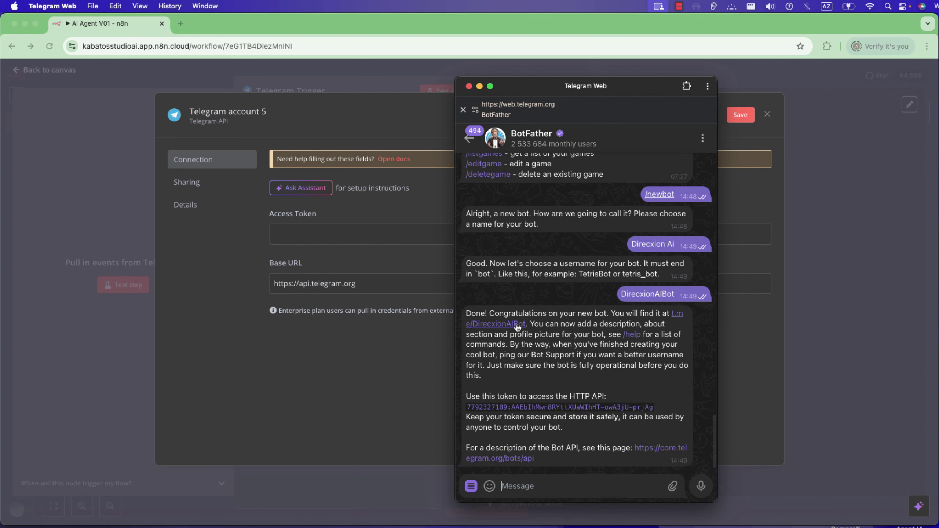
- Copy the bot's API token from BotFather into the Access Token of the n8n Telegram credential and save the credential
click(555, 408)
click(353, 254)
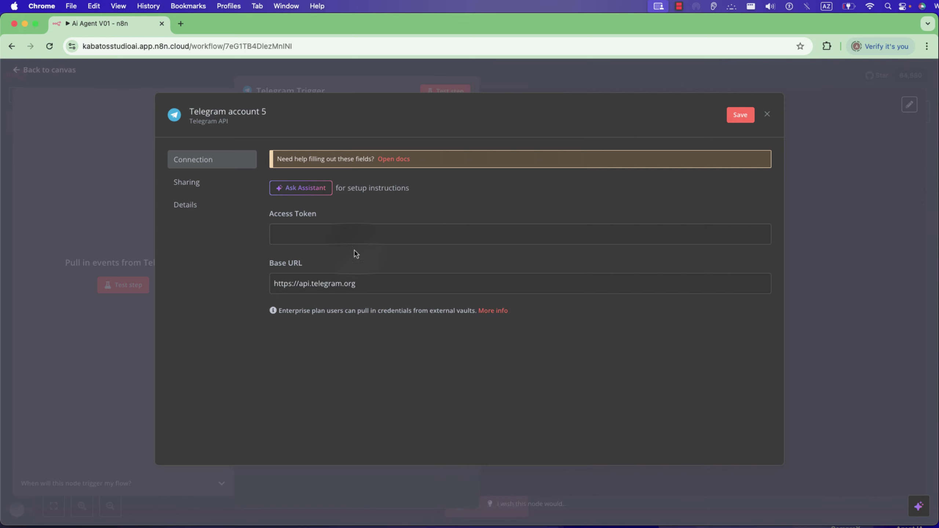
click(349, 236)
key(super+v)
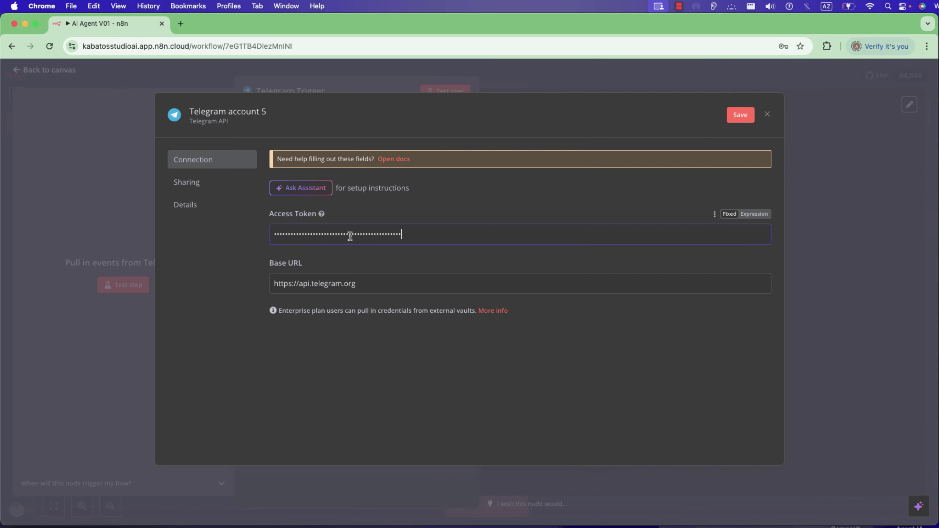
click(737, 116)
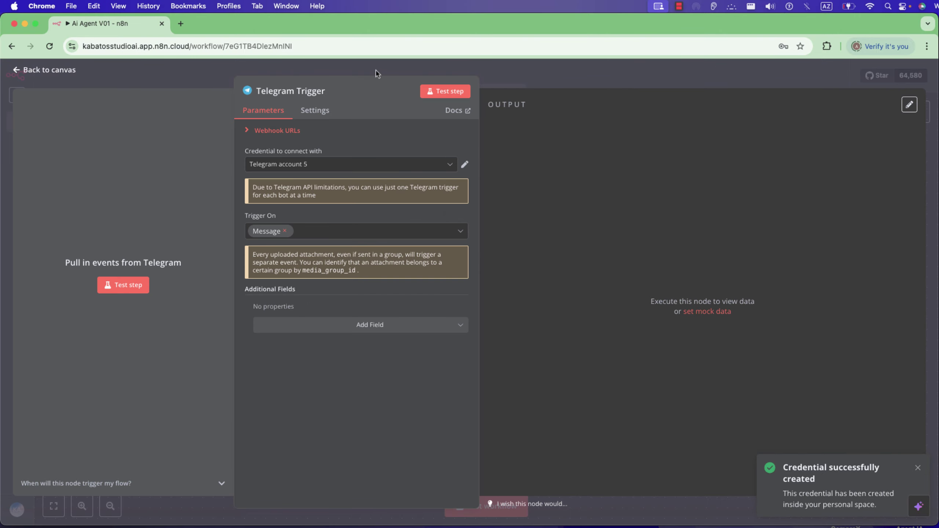
- Return to the workflow canvas, switch to Telegram Web, and start the chat with the new Direcxion Ai bot
click(376, 73)
drag(478, 318, 303, 285)
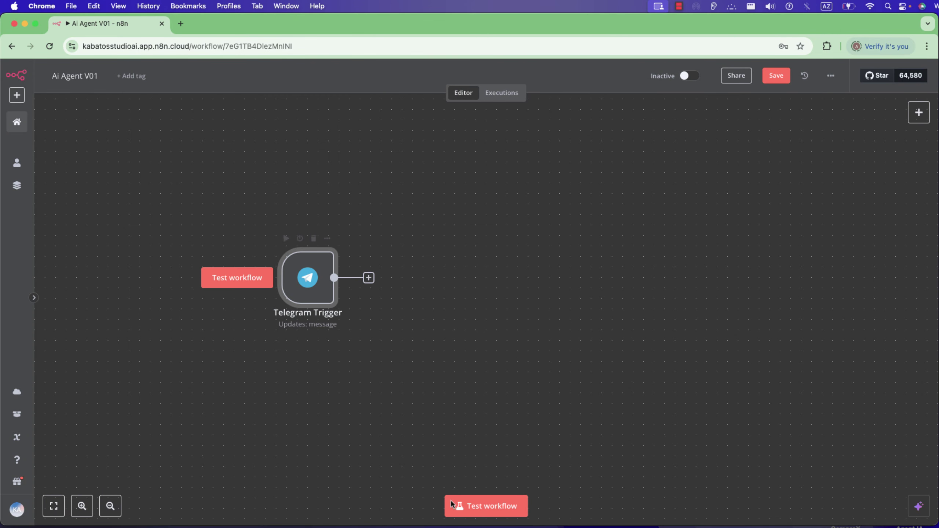
click(477, 527)
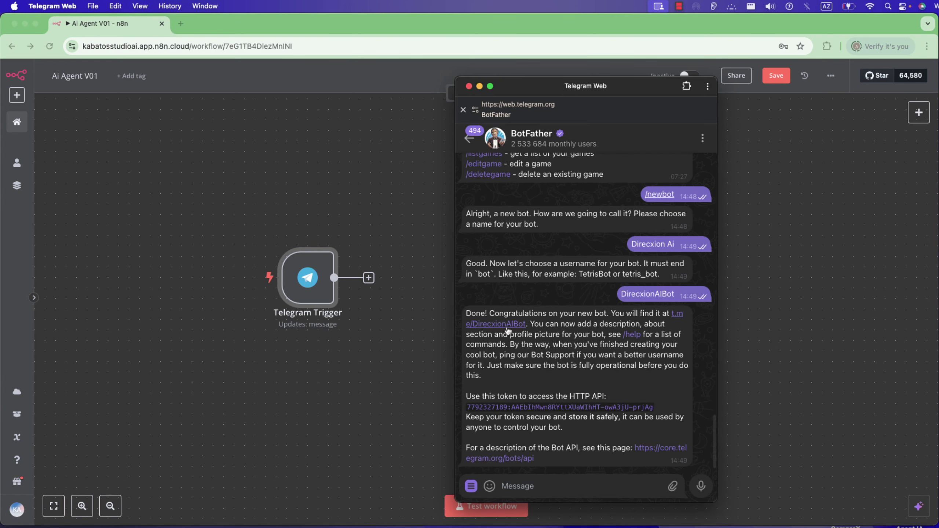
click(508, 324)
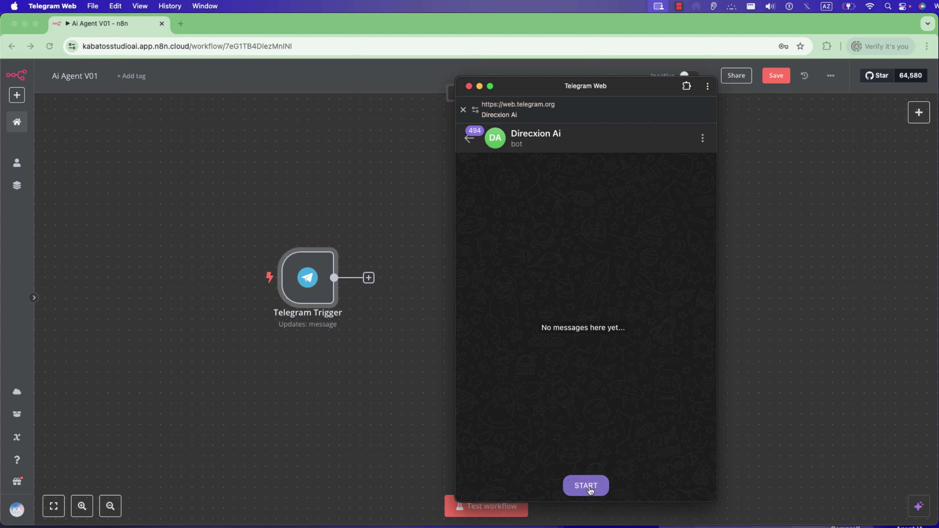
click(588, 487)
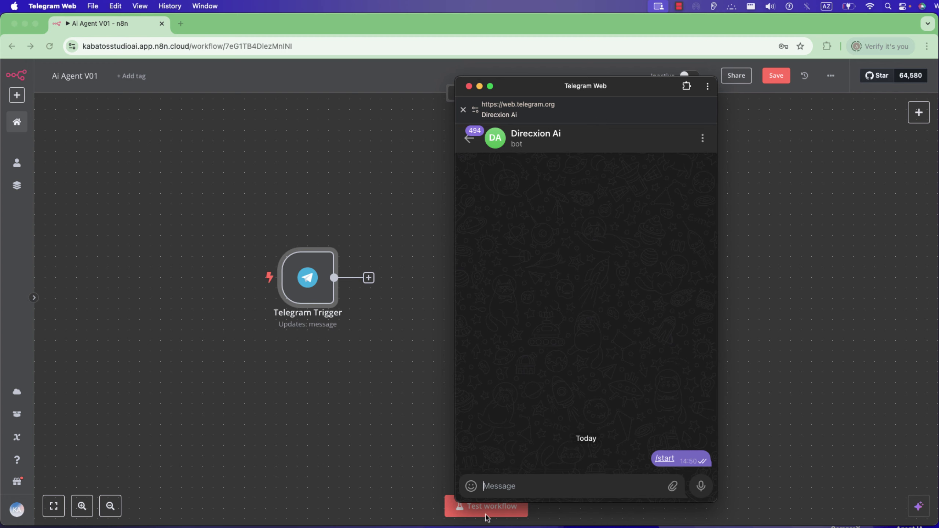
- Test the workflow in n8n and send the message "hello there" to the bot in Telegram Web
click(519, 509)
click(498, 514)
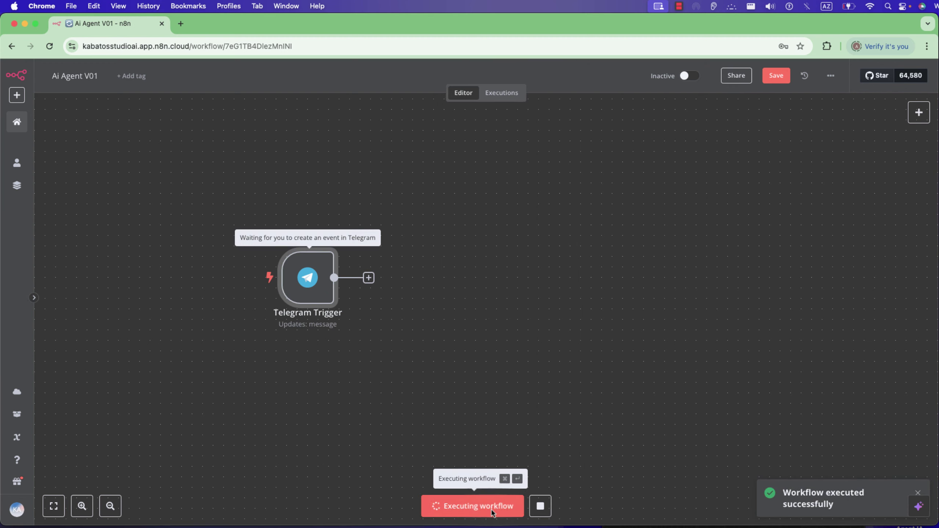
key(super+Tab)
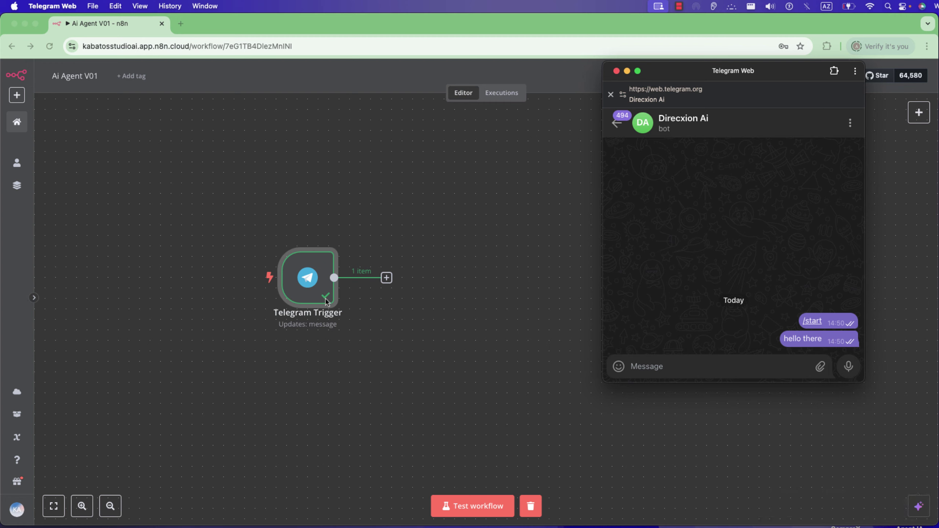
- Add a Switch node connected to the output of the Telegram Trigger in n8n
click(306, 282)
drag(387, 348, 309, 313)
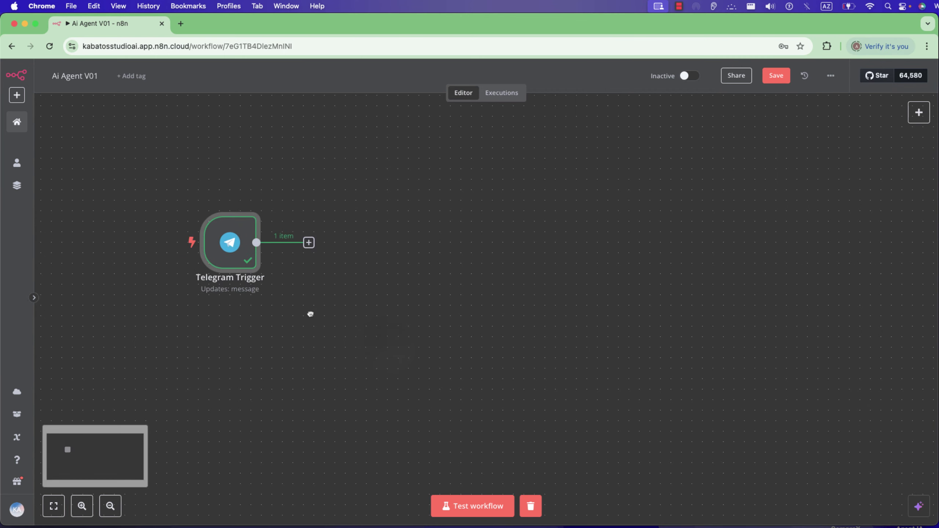
click(308, 244)
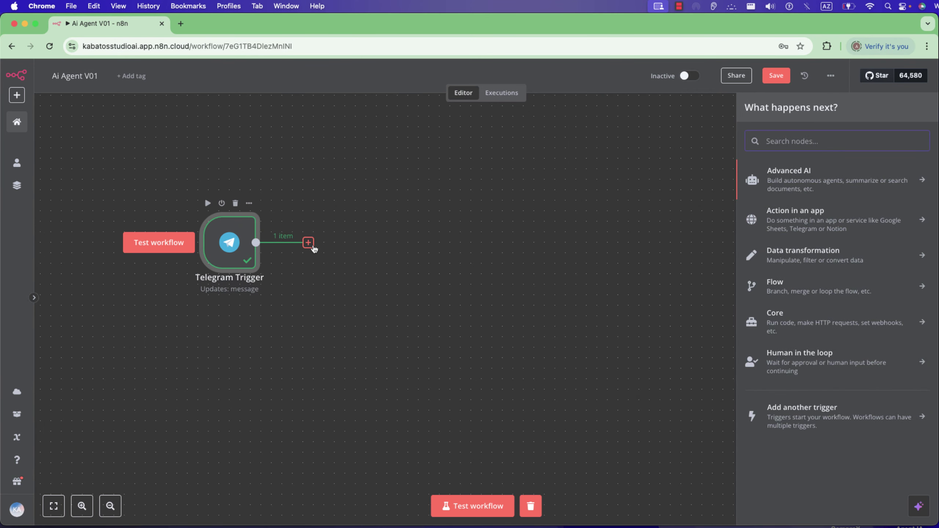
text(swit)
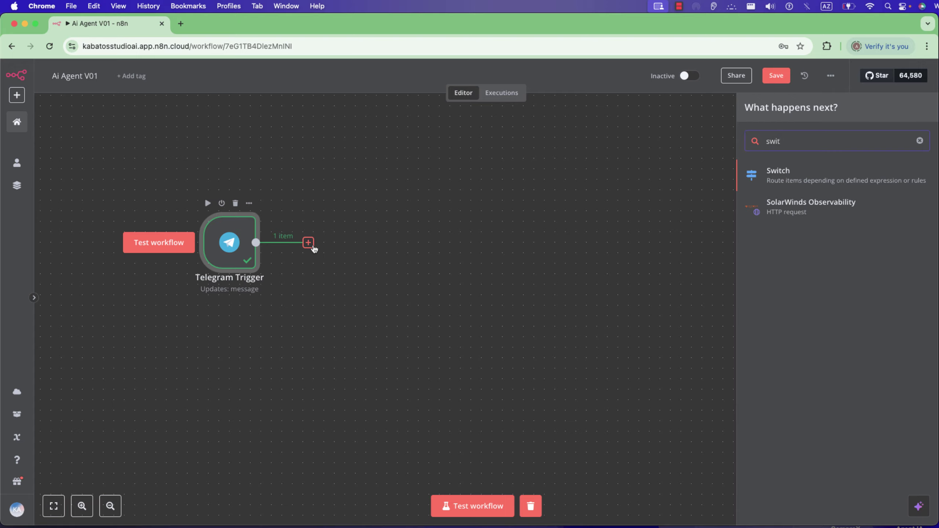
click(798, 184)
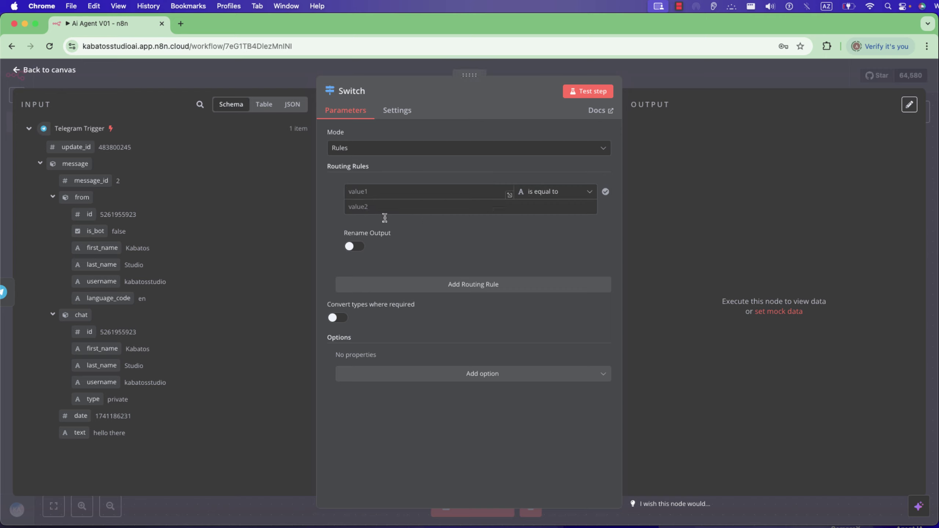
- Set the first routing rule to check that the string {{ $json.message.text }} exists, and rename its output to Text
click(590, 192)
mouse_move(563, 221)
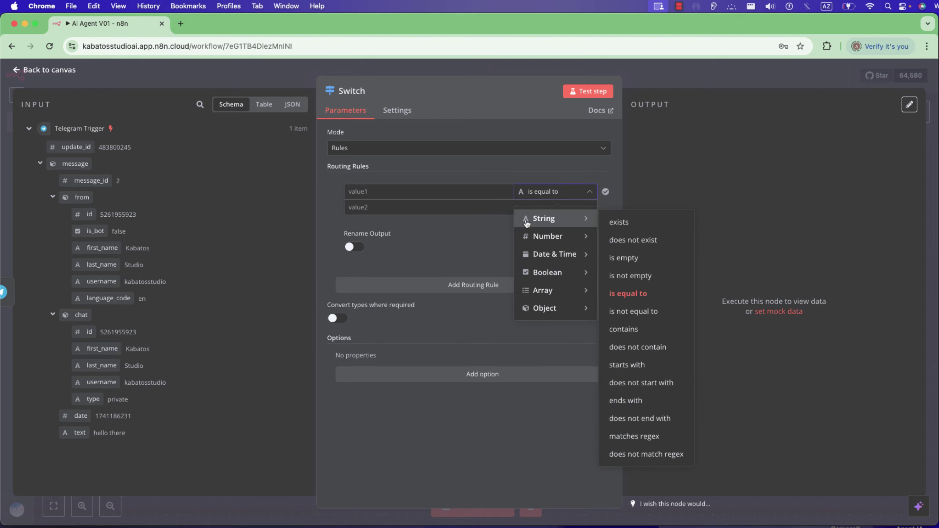
click(618, 222)
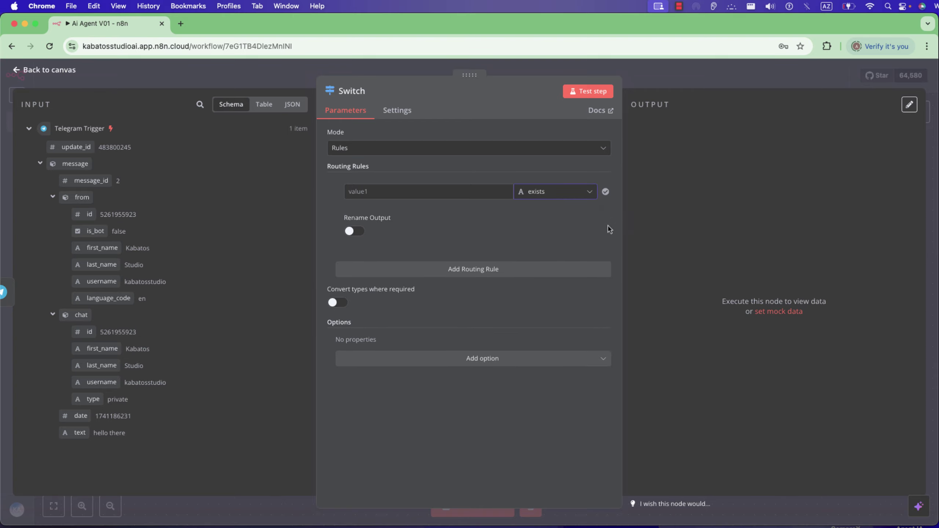
click(355, 231)
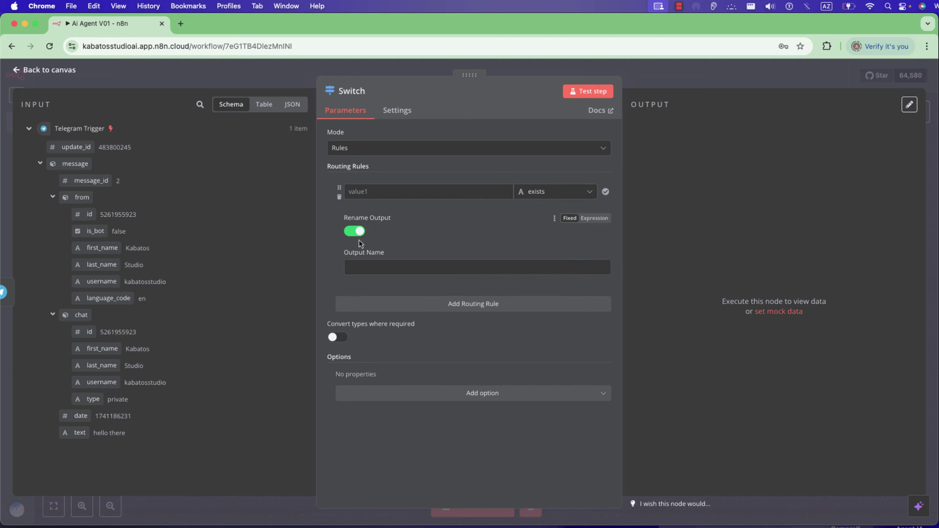
click(369, 264)
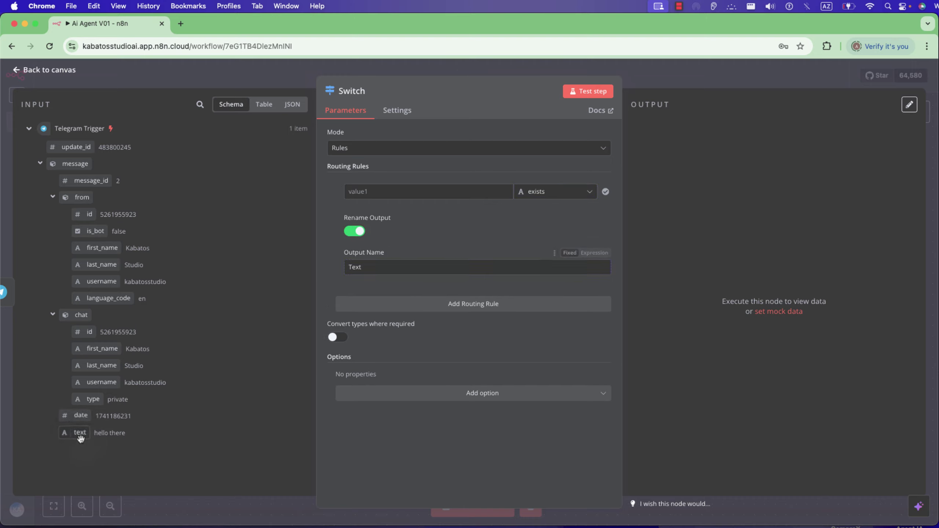
drag(80, 438, 367, 187)
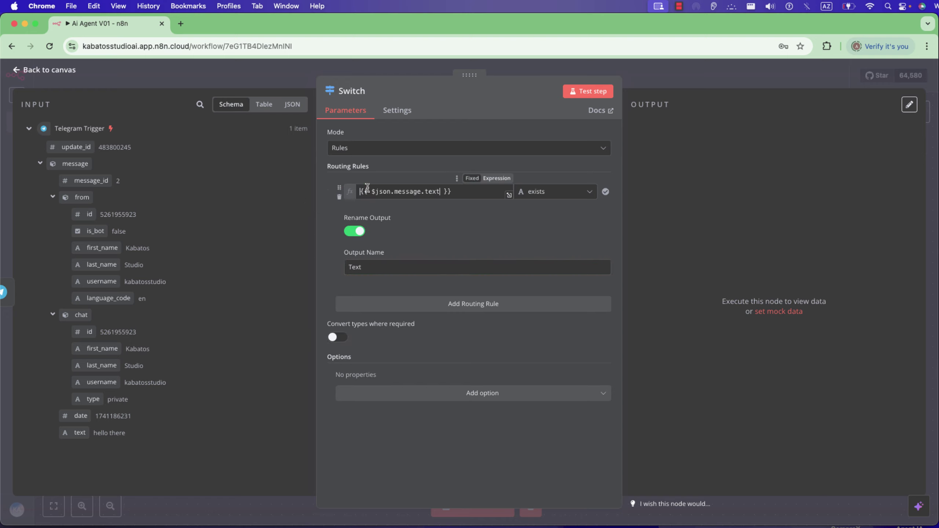
- Add a second routing rule to the Switch node with a string exists condition and rename its output to Voice
click(375, 256)
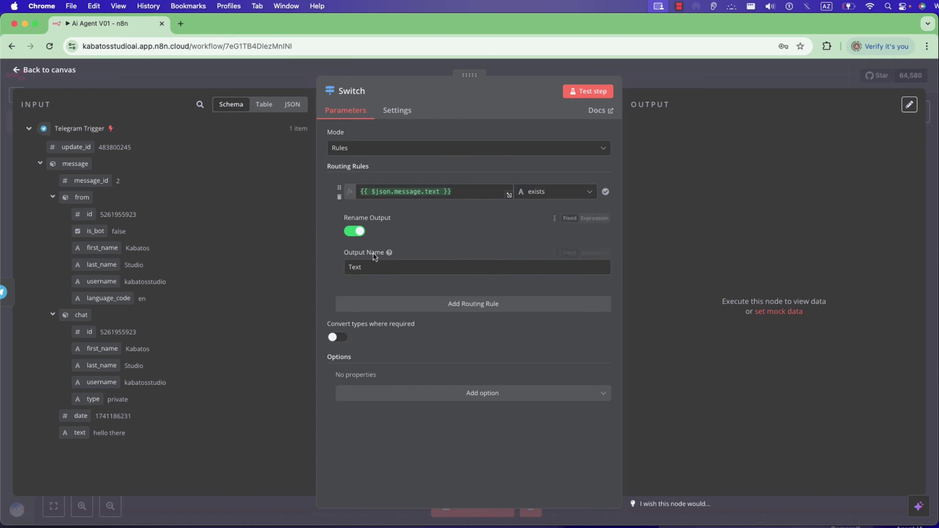
click(449, 306)
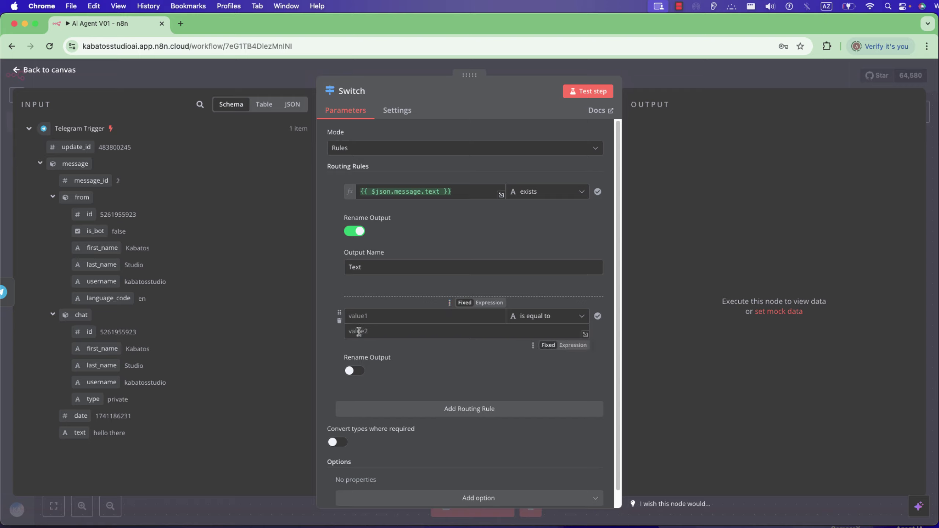
click(534, 316)
mouse_move(541, 344)
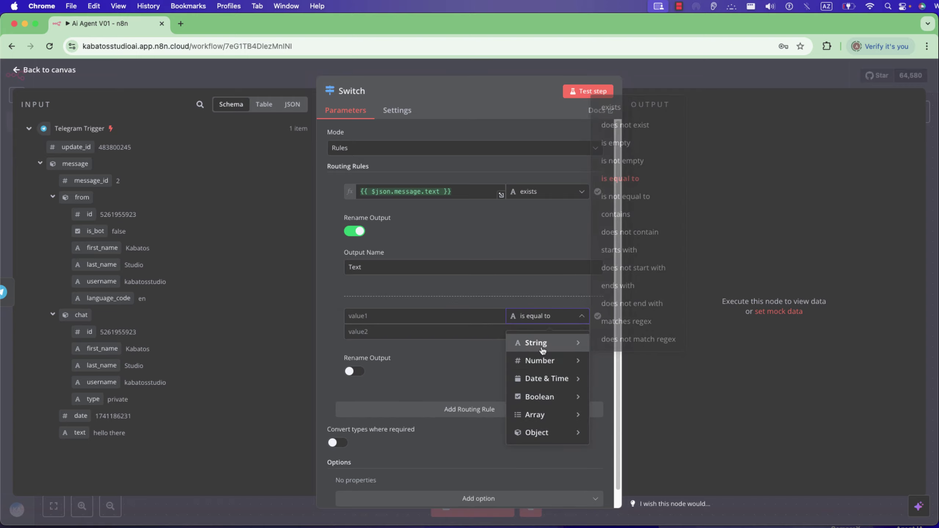
click(610, 124)
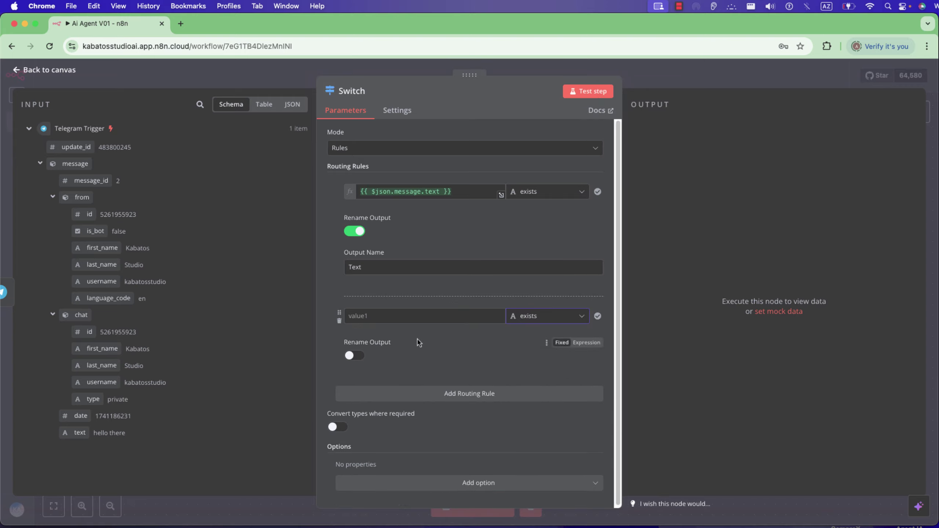
click(353, 355)
click(372, 395)
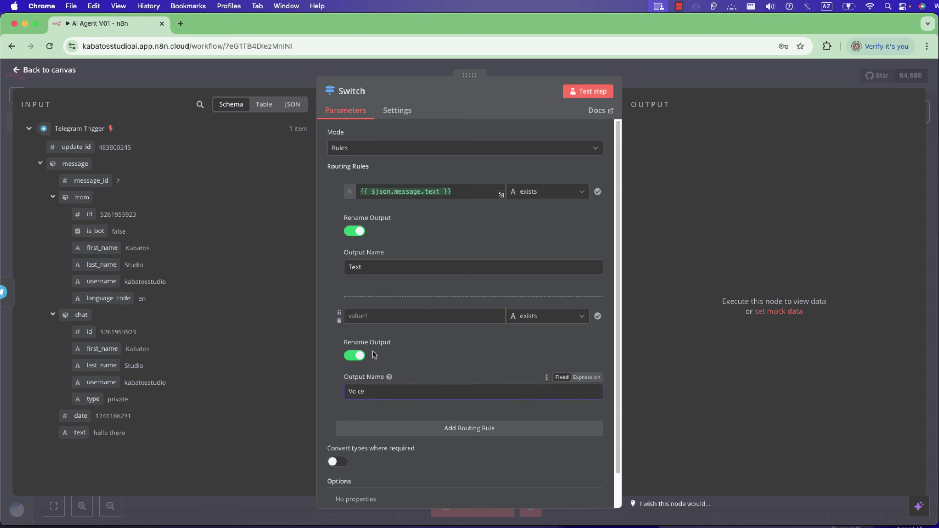
click(376, 319)
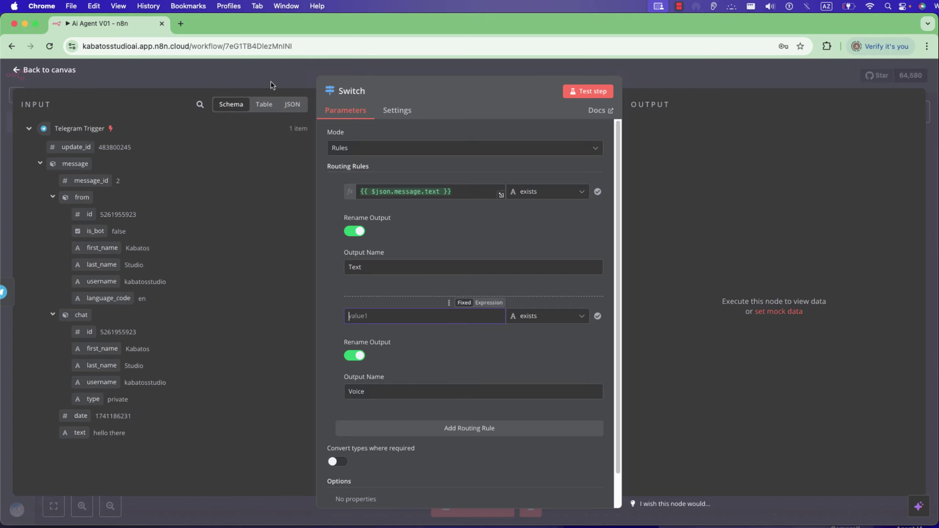
- Return to the canvas, test the workflow, and record and send a voice message to the Direcxion Ai bot in Telegram Web
key(Escape)
double_click(226, 238)
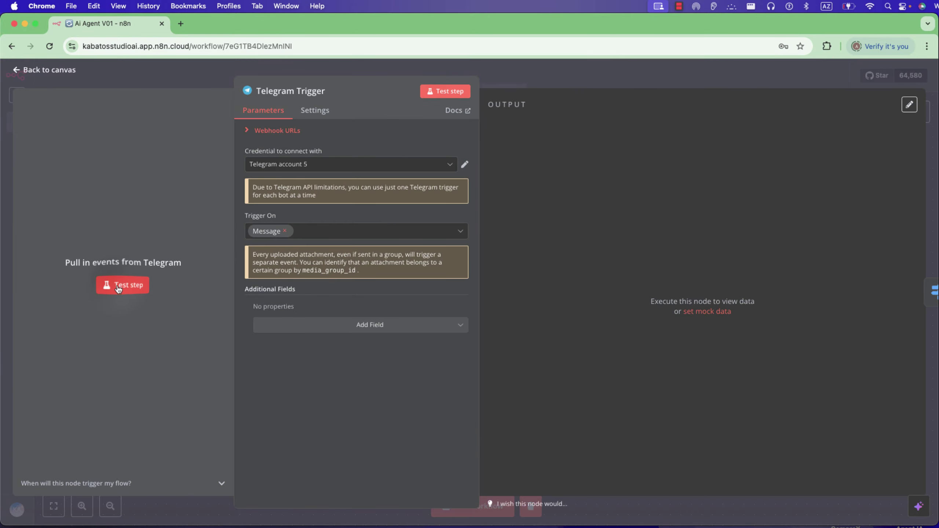
key(Escape)
click(459, 508)
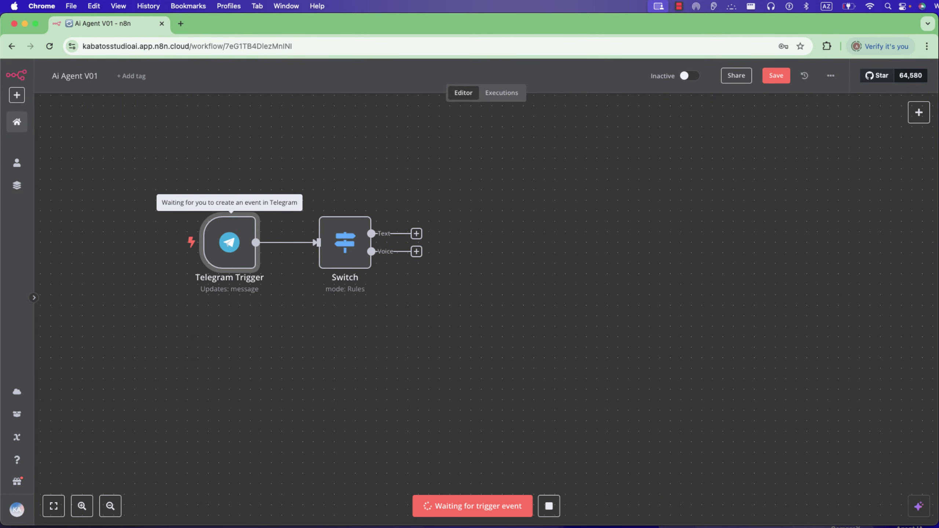
key(super+Tab)
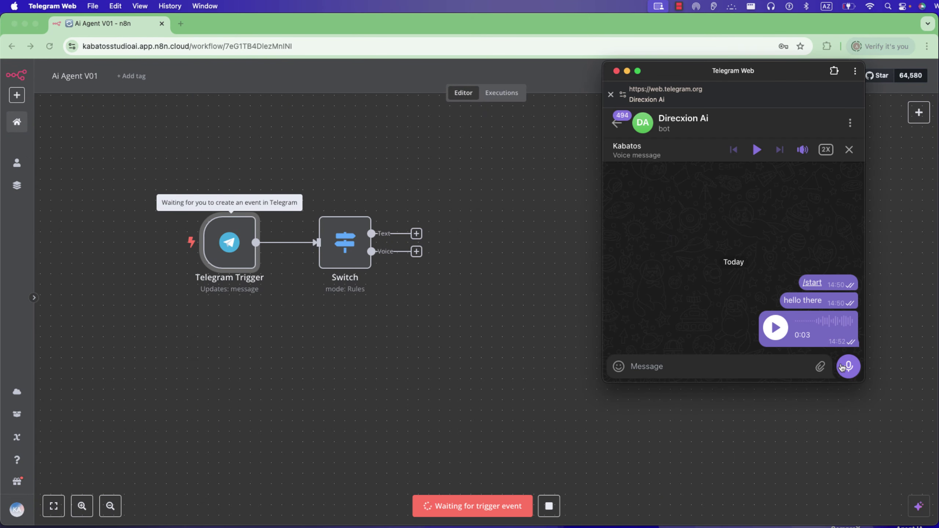
click(843, 368)
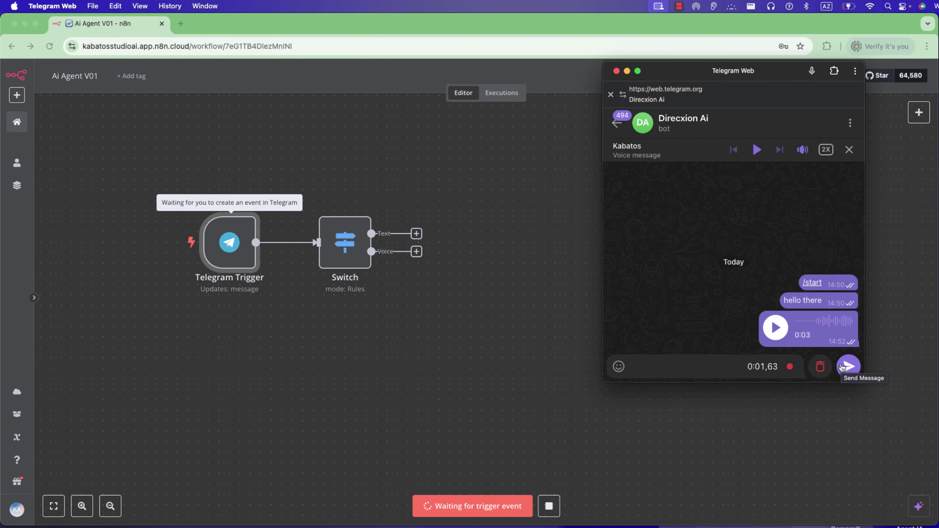
click(844, 367)
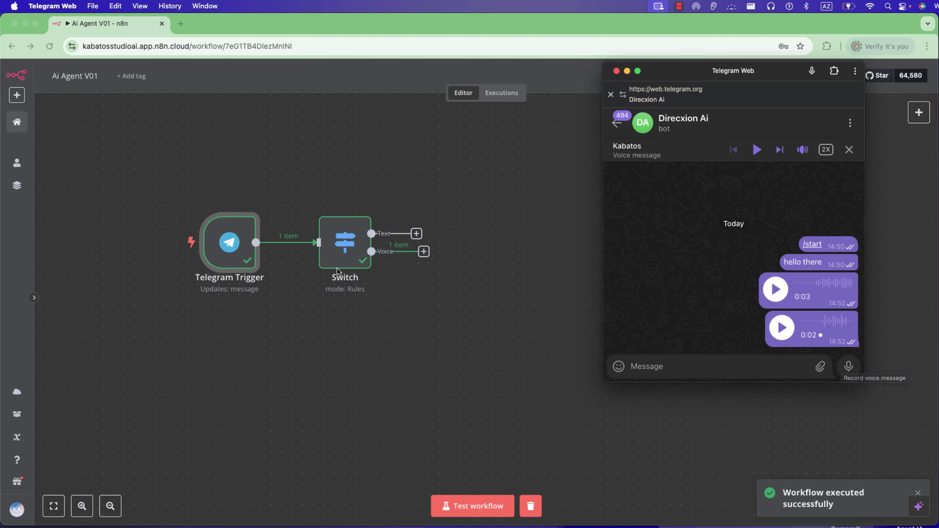
- Map the voice file_id from the Telegram Trigger data into the Switch node's Voice rule as {{ $json.message.voice.file_id }} and return to the canvas
click(355, 250)
double_click(355, 249)
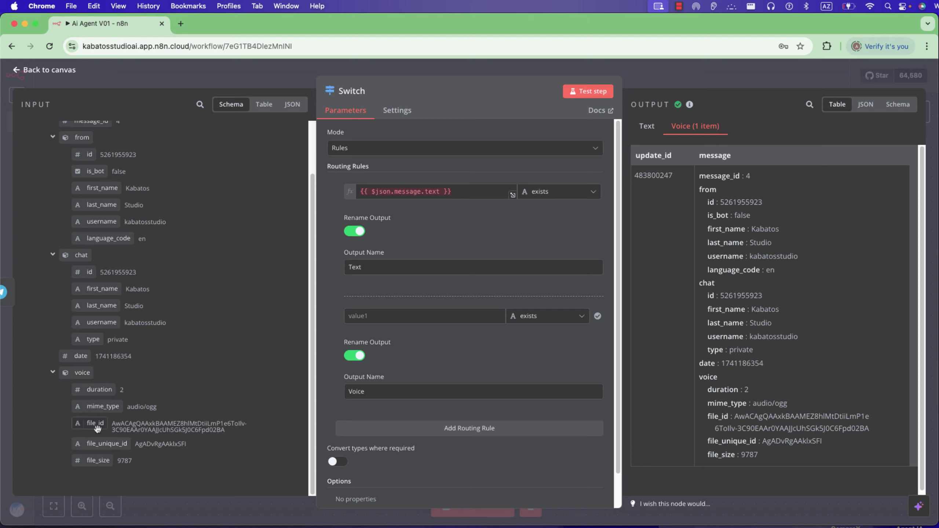
drag(97, 428, 425, 318)
click(370, 379)
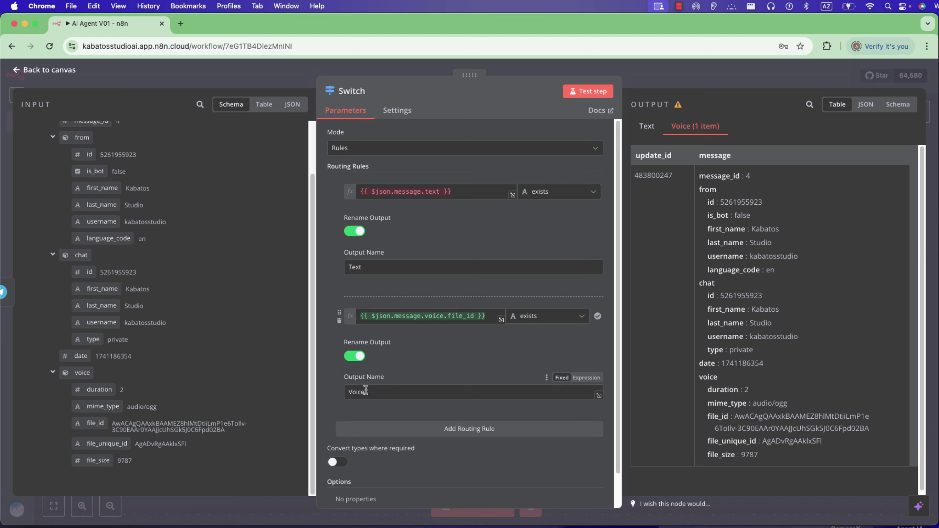
click(411, 71)
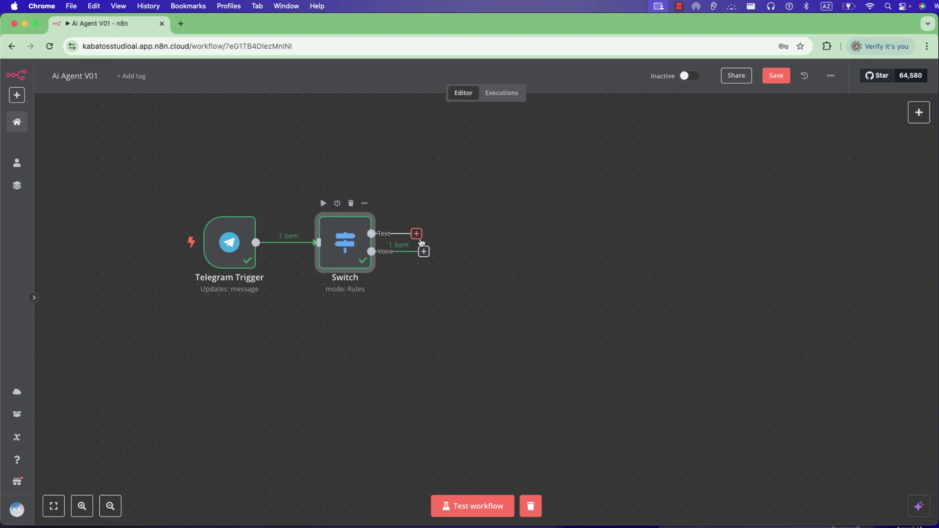
- Add an Edit Fields (Set) node to the Switch's Text output with a string field named Text, and return to the canvas
click(417, 233)
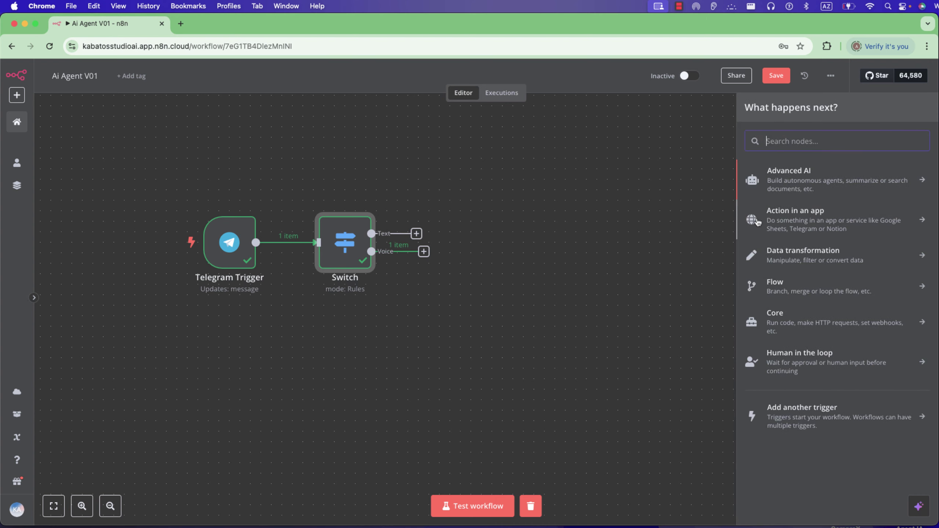
text(set)
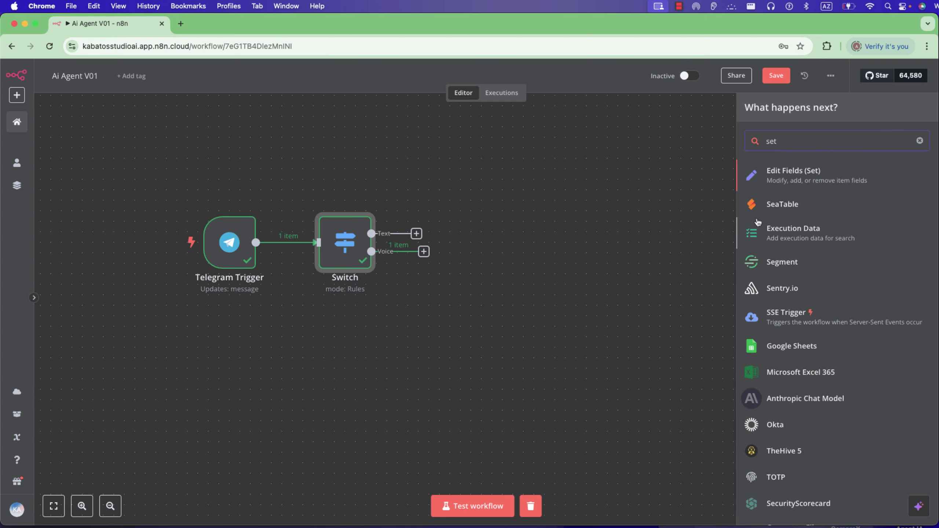
click(805, 176)
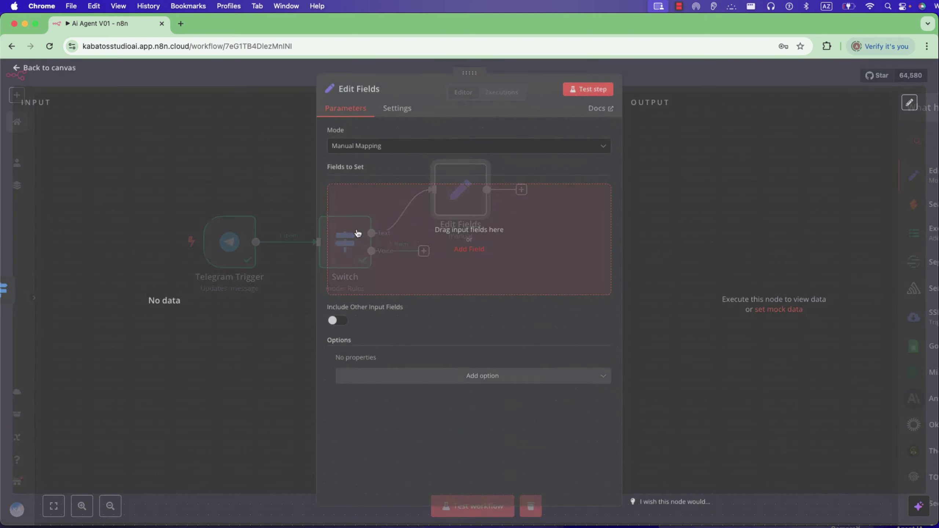
click(447, 243)
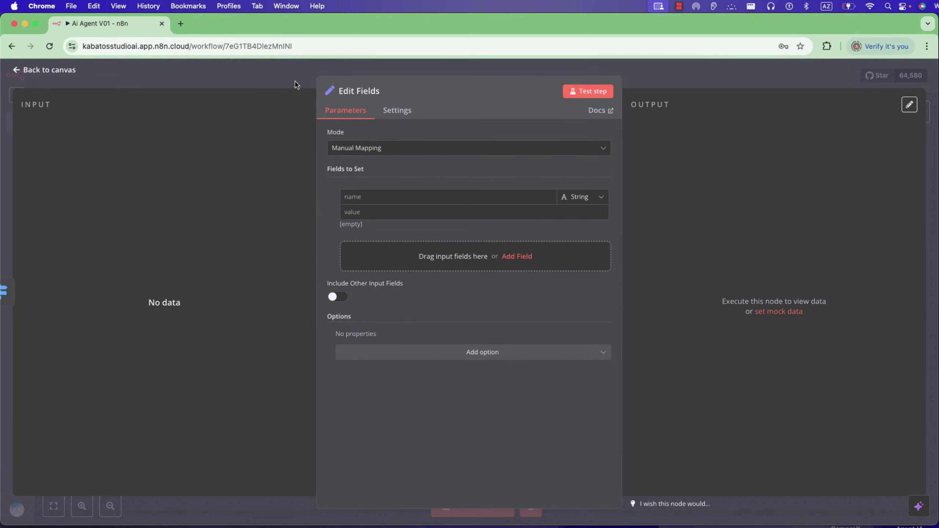
click(367, 198)
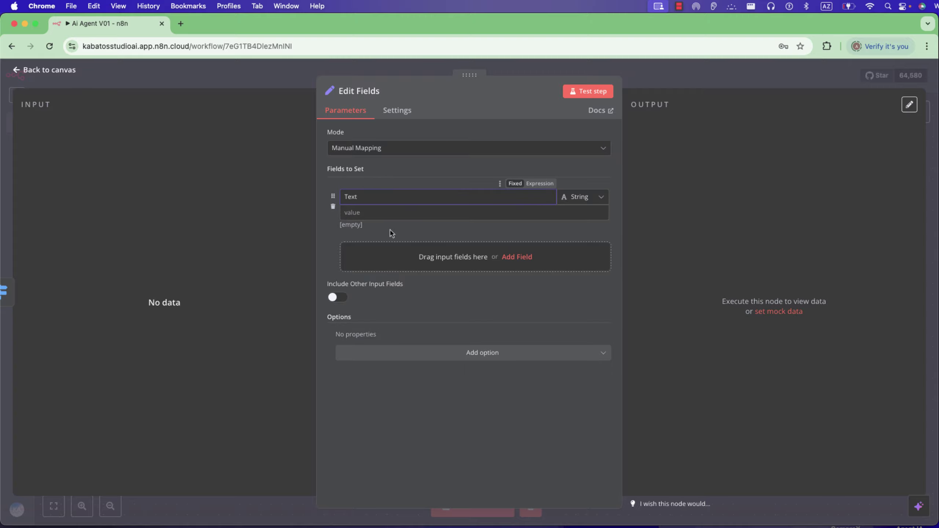
click(402, 213)
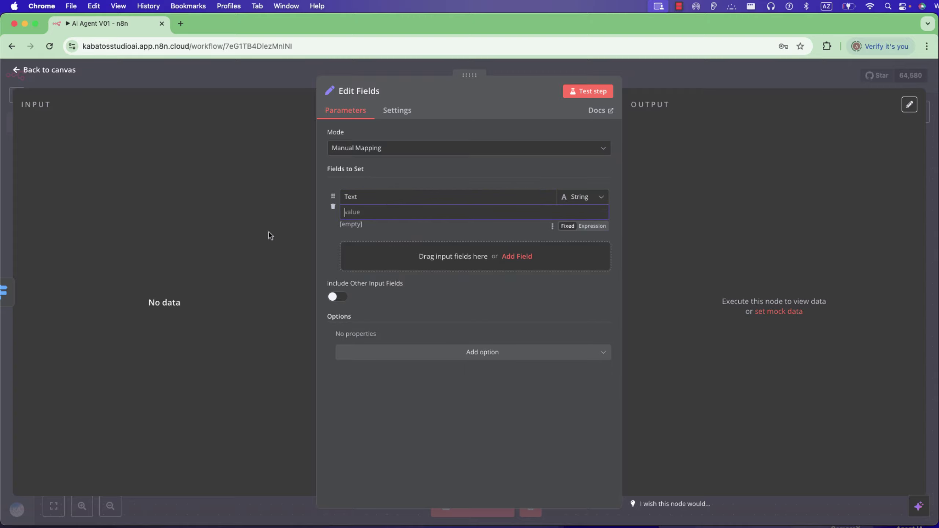
click(245, 84)
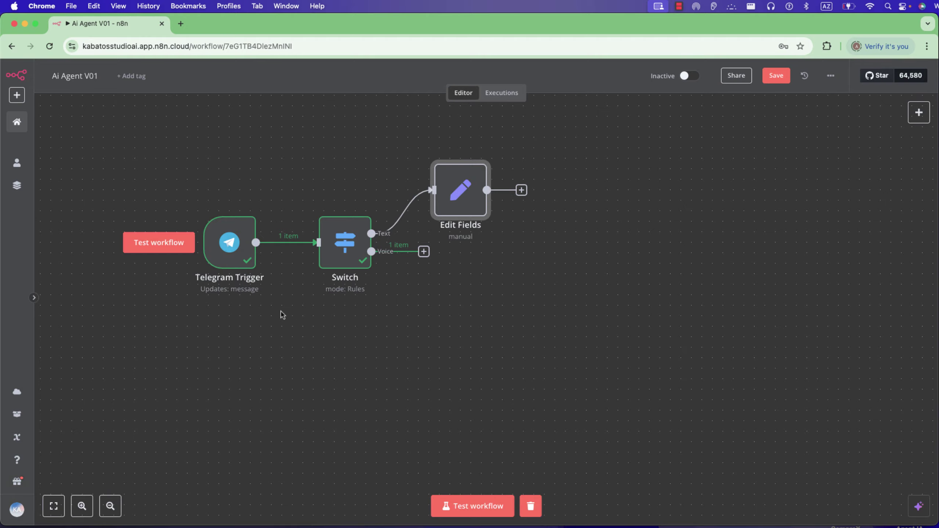
- Test the Telegram Trigger node on its own and send the message "Hi" to the bot in Telegram Web
click(229, 246)
double_click(228, 246)
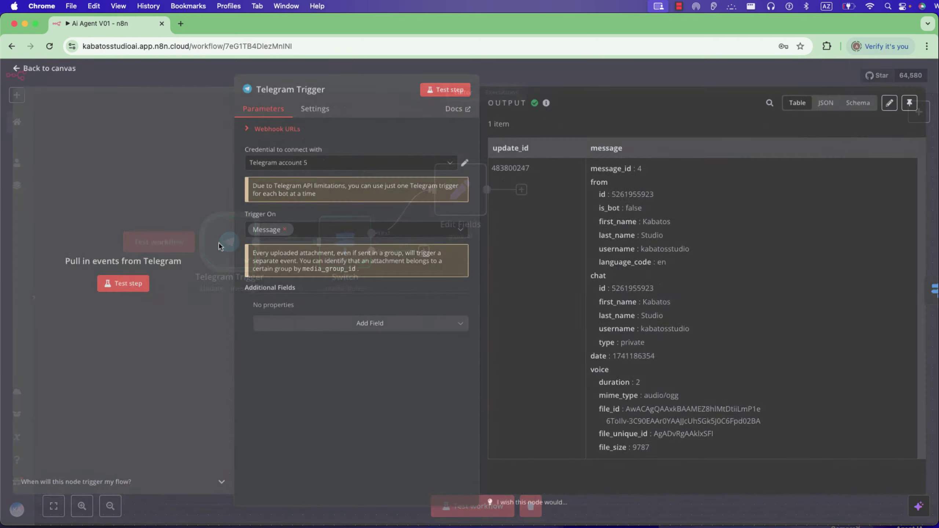
click(126, 284)
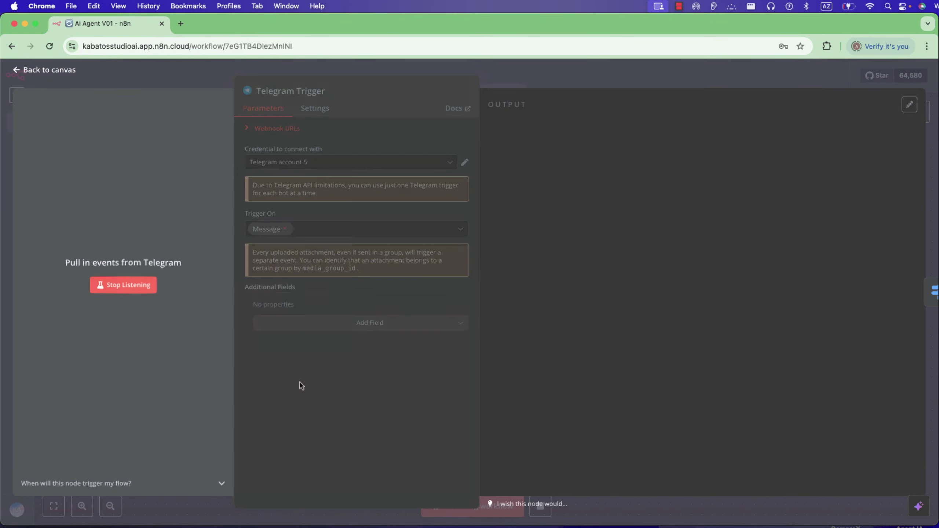
click(599, 79)
key(super+Tab)
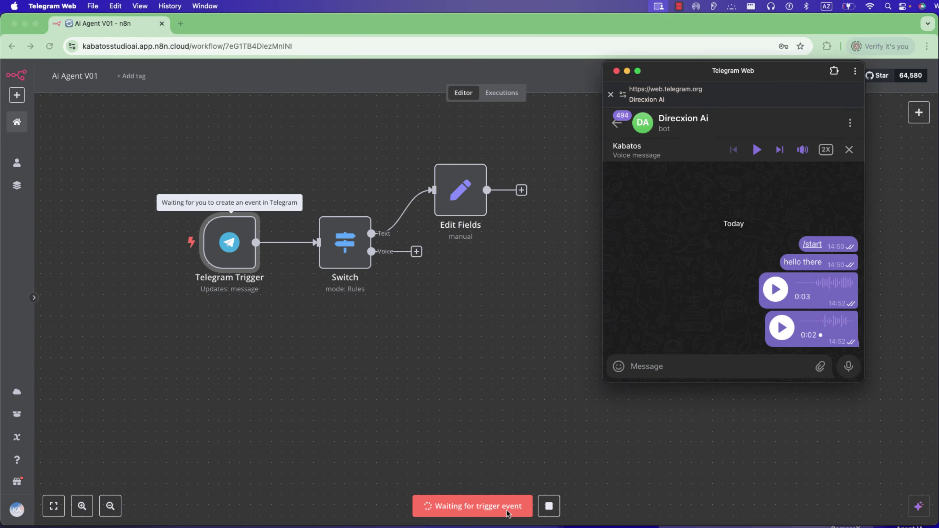
click(743, 368)
text(Hi)
key(Return)
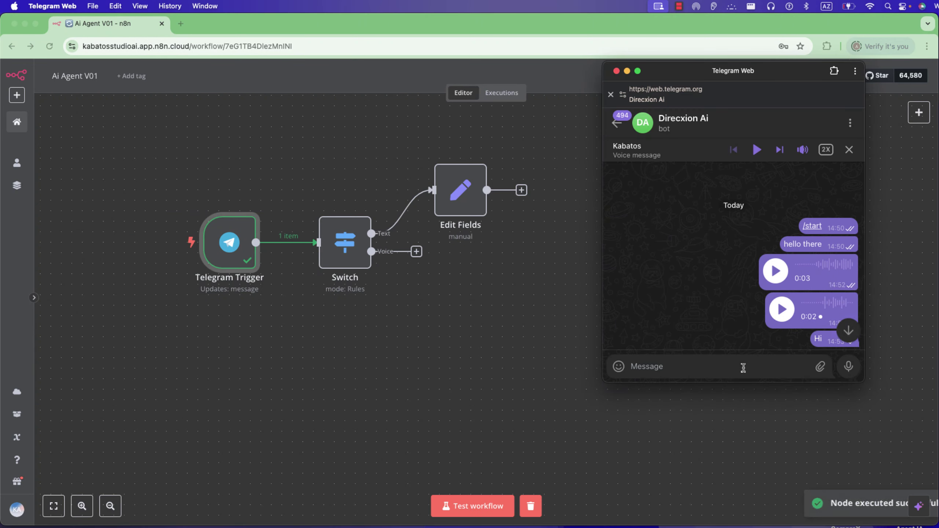
- Test the Switch node in n8n with the received text message and return to the canvas
click(327, 232)
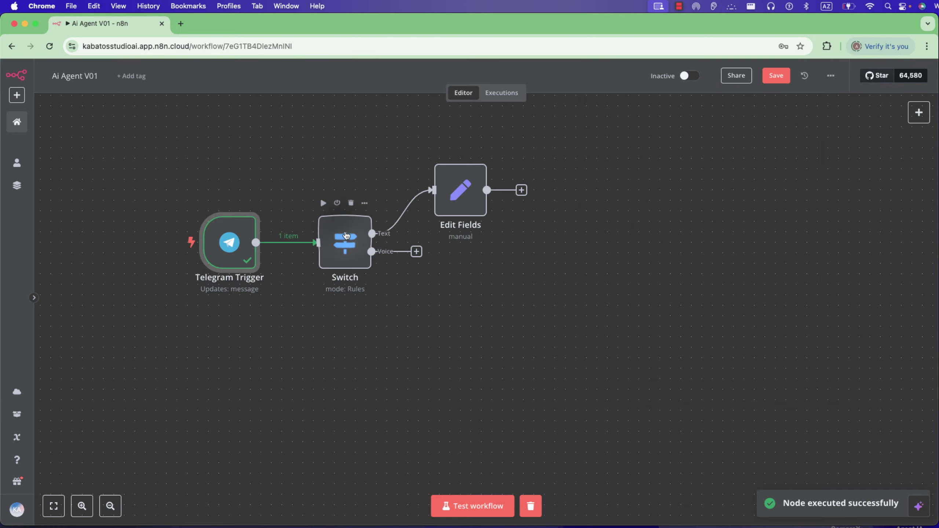
double_click(343, 236)
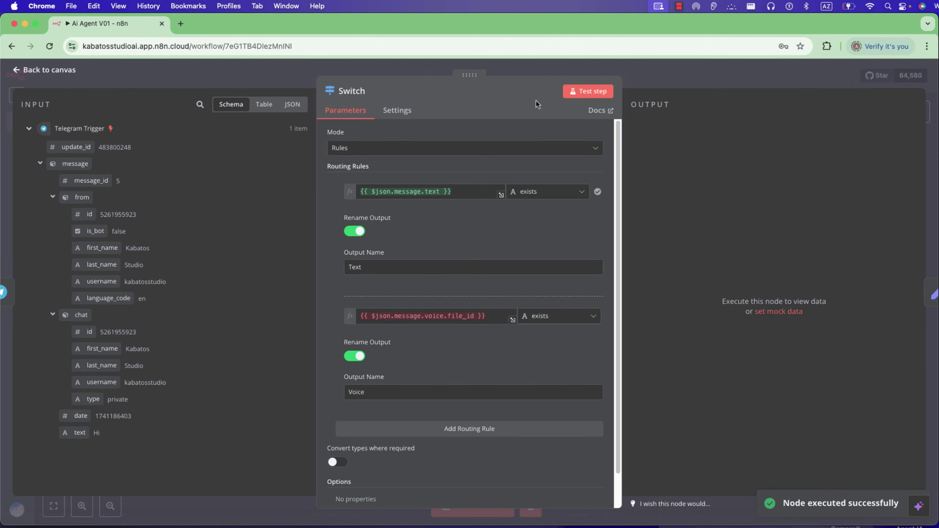
click(583, 96)
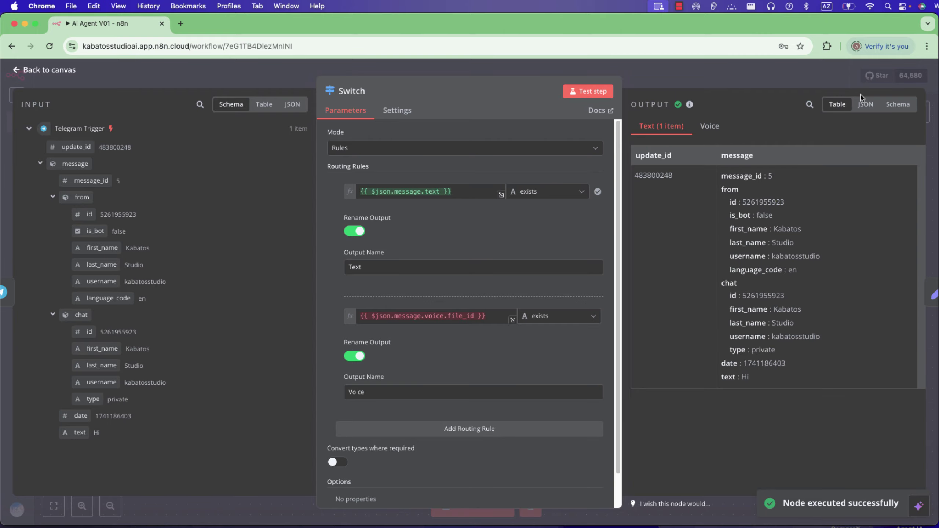
key(Escape)
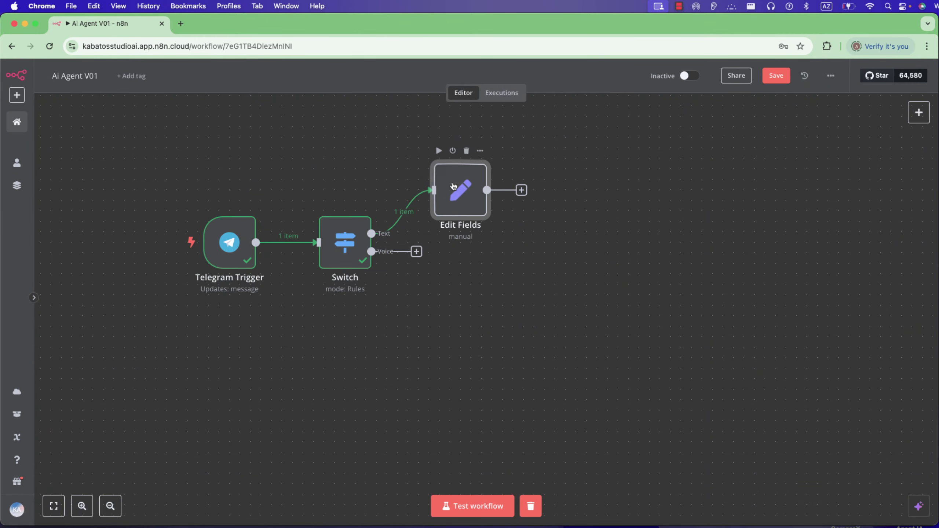
- Map the Switch's message text into the Text field of Edit Fields as {{ $json.message.text }} and return to the canvas
double_click(469, 202)
scroll(148, 325, down, 5)
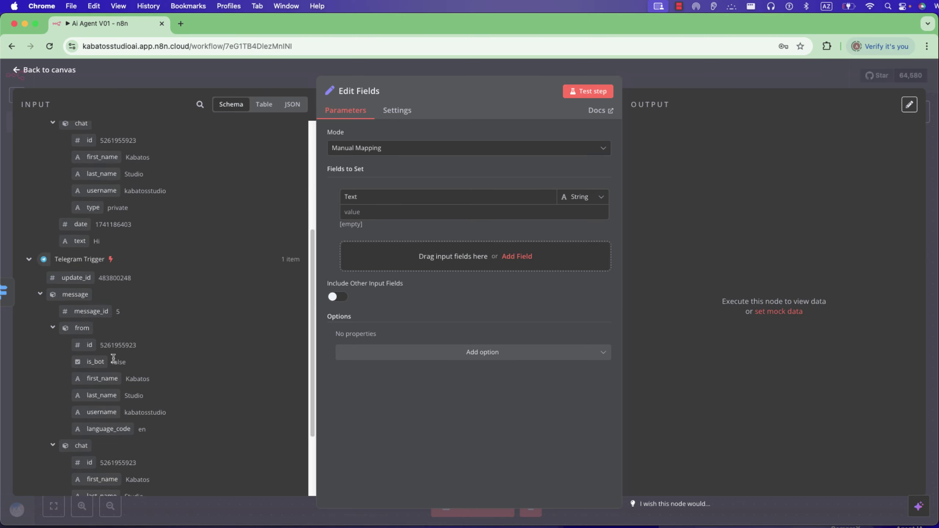
scroll(94, 279, up, 5)
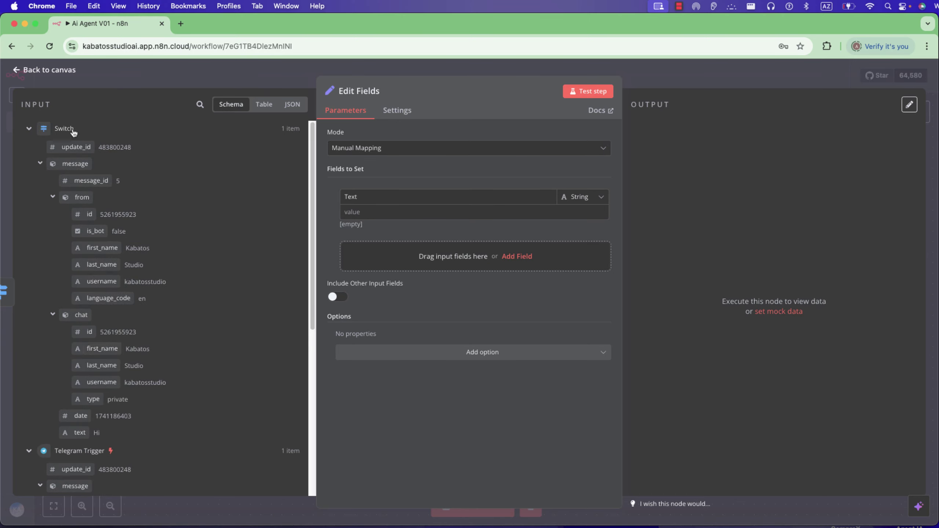
drag(80, 433, 349, 212)
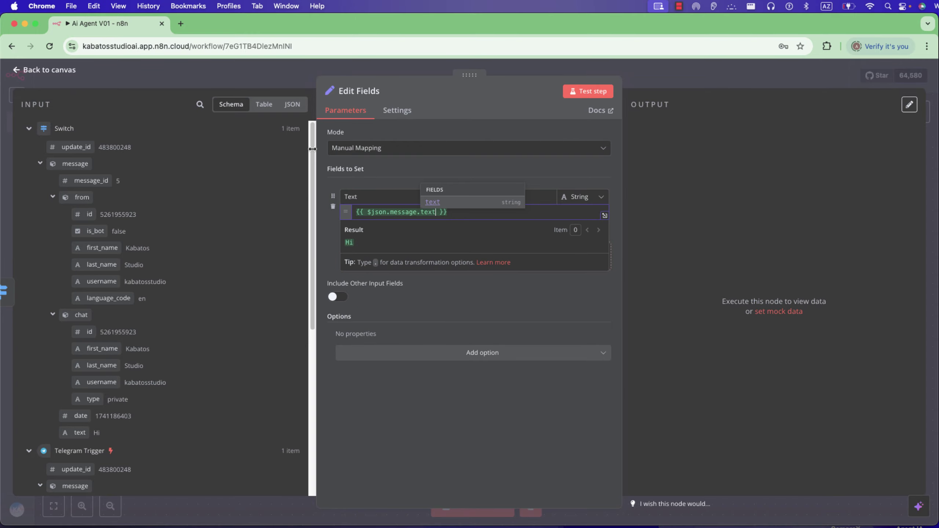
click(295, 77)
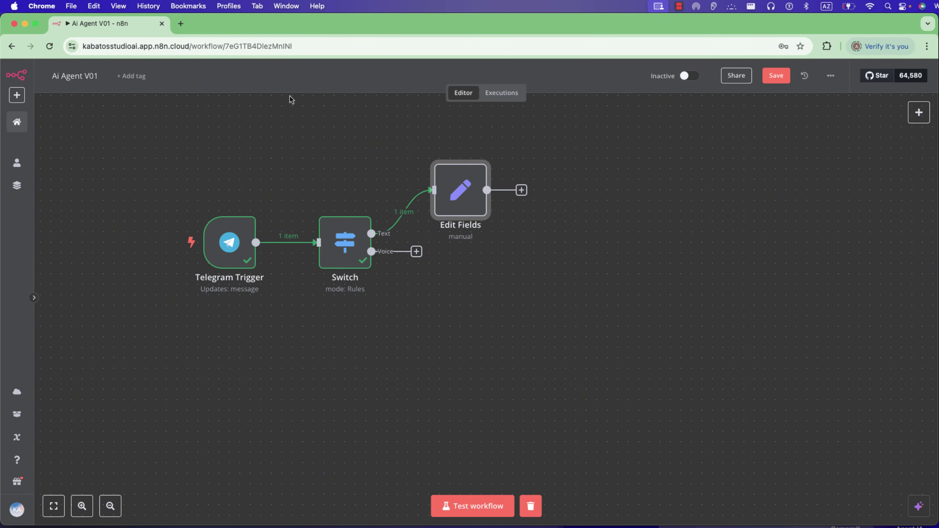
- Add a Telegram "Get a file" node to the Switch's Voice output and return to the canvas
click(417, 253)
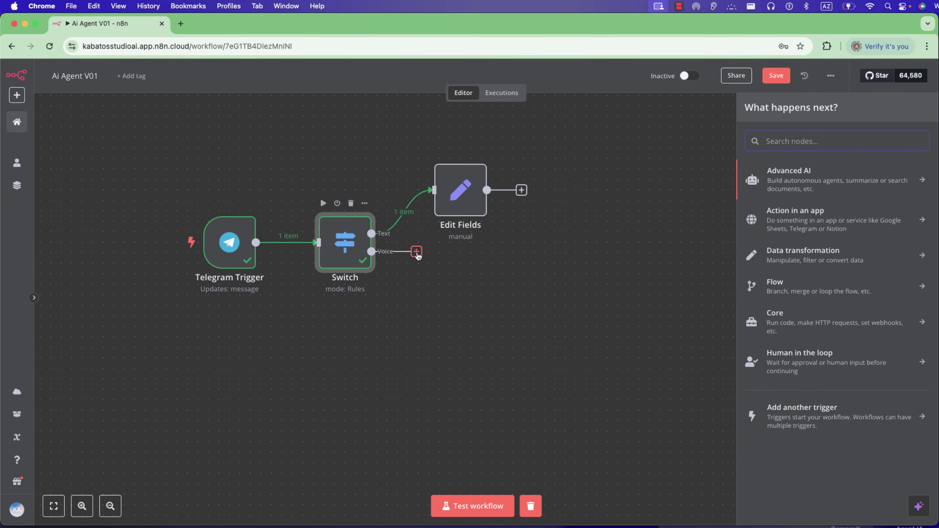
text(tele)
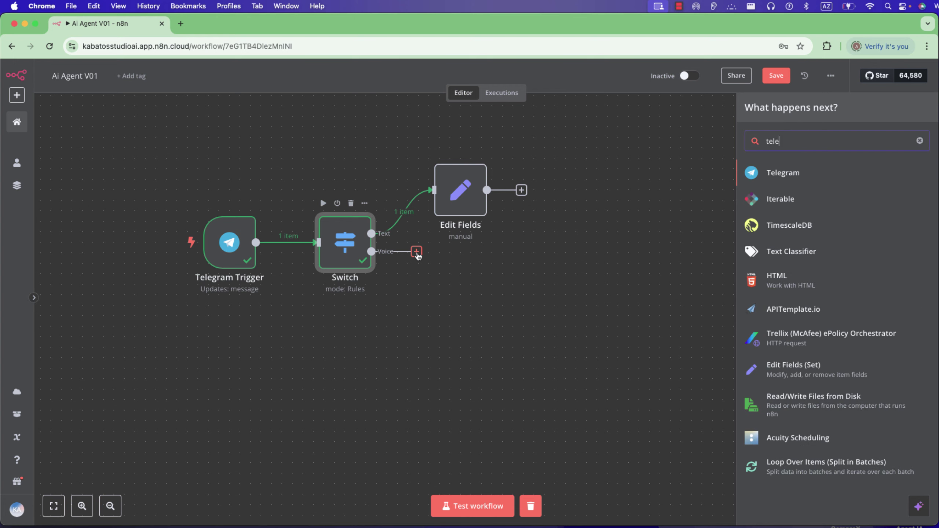
click(789, 177)
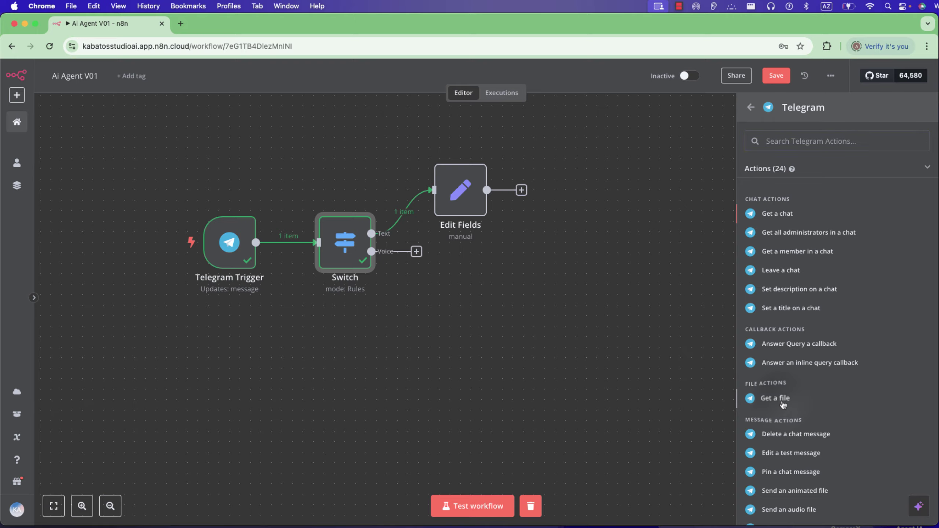
click(780, 399)
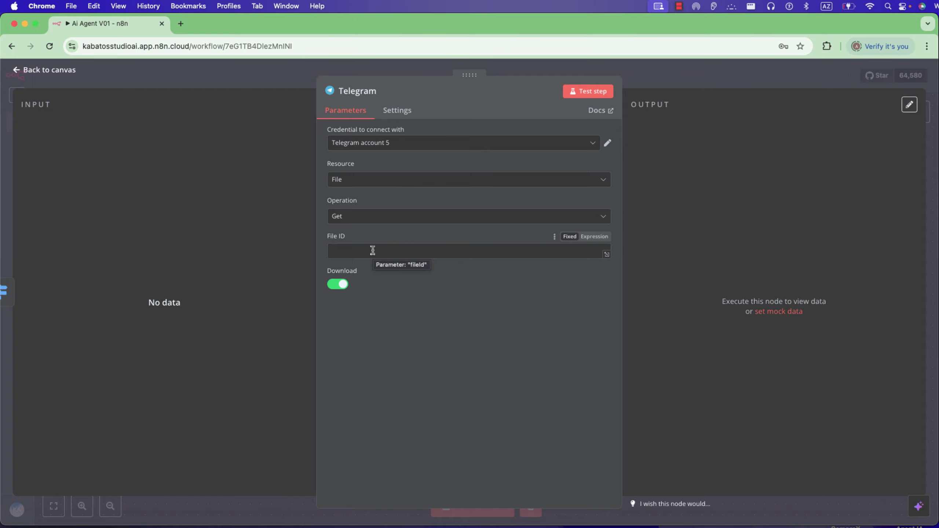
click(261, 70)
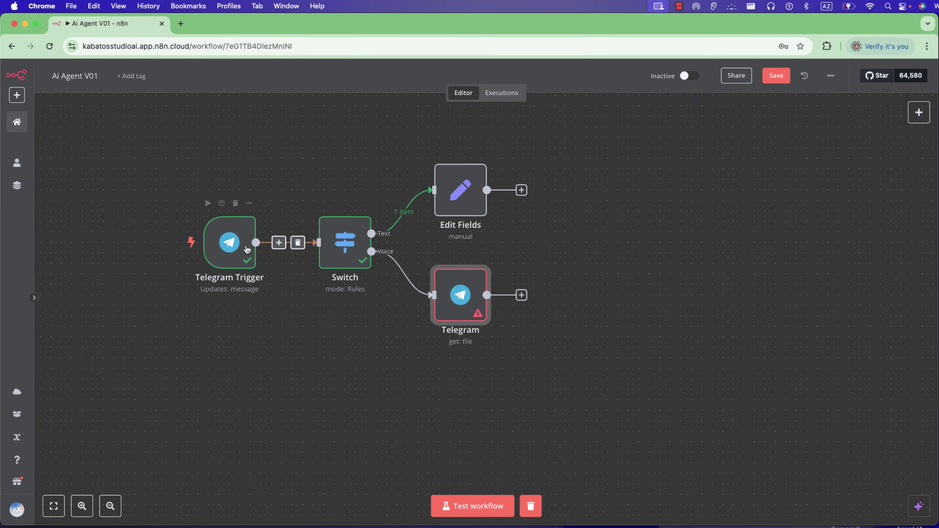
- Try to run a test of the whole workflow and send a voice message to the bot in Telegram Web
mouse_move(235, 247)
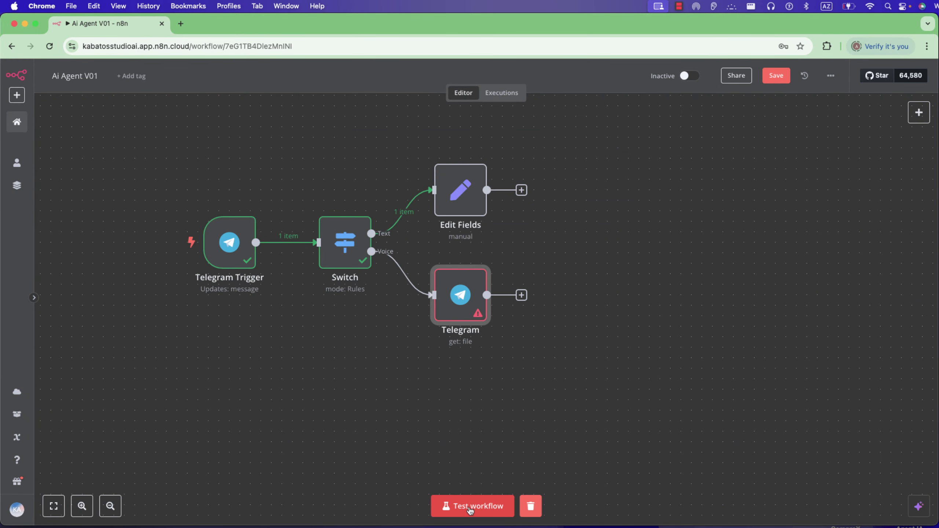
click(470, 510)
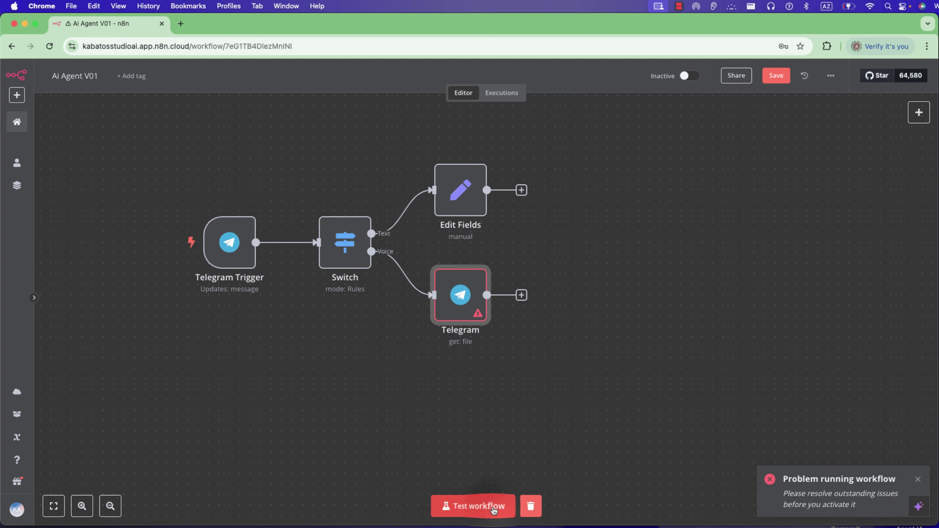
click(493, 509)
key(super+Tab)
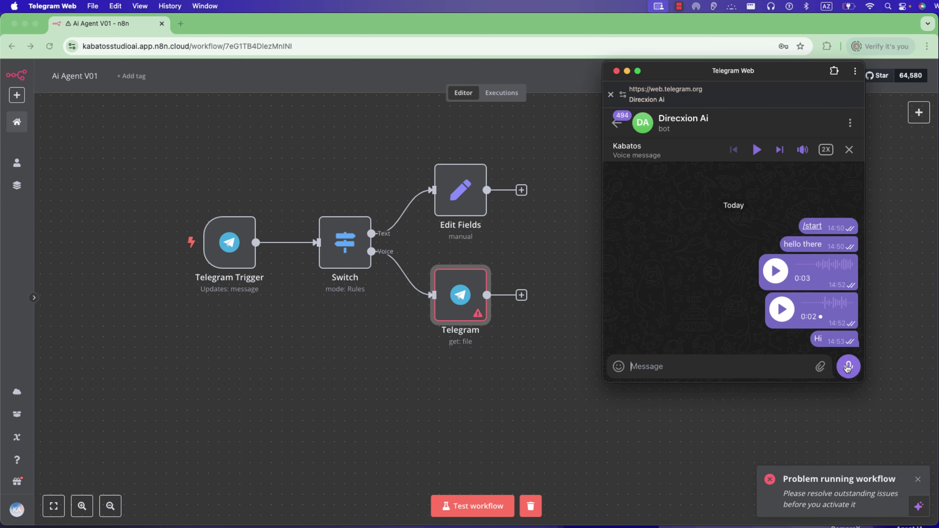
click(848, 367)
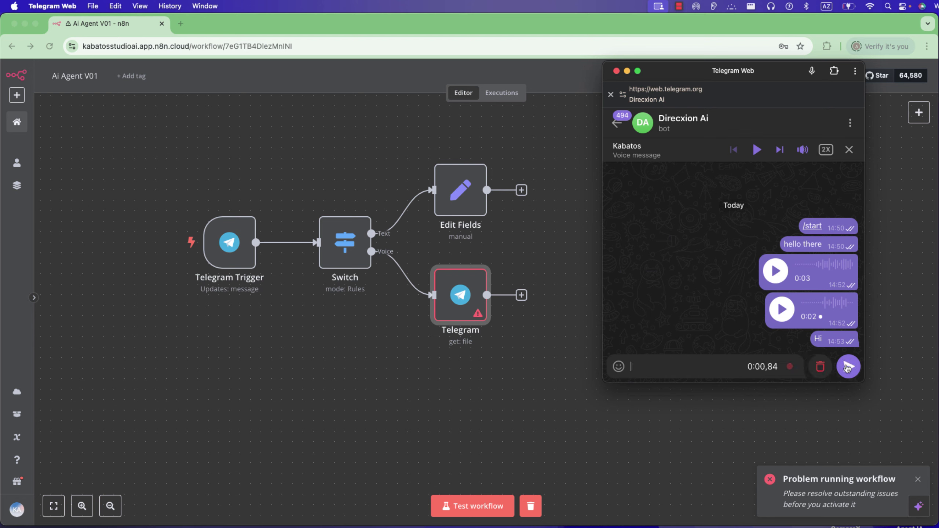
click(847, 367)
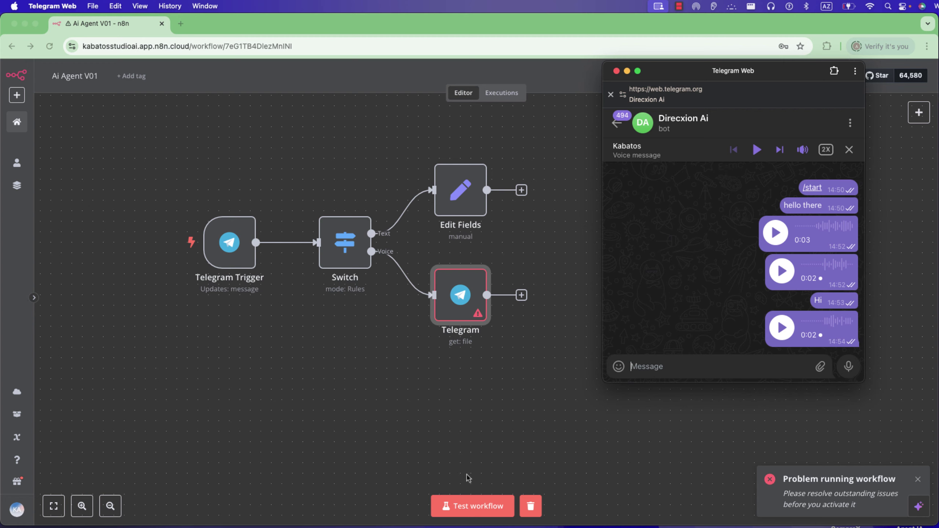
click(473, 506)
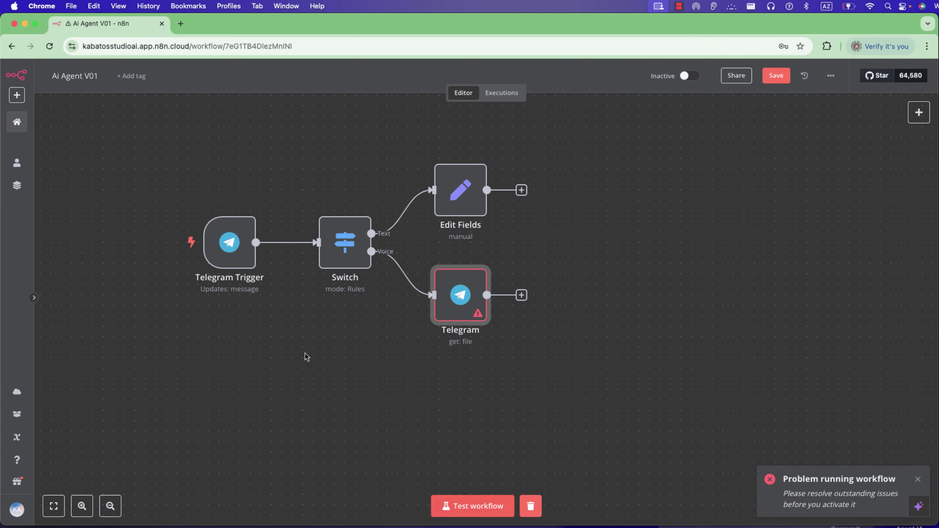
click(499, 505)
- Test the workflow with the Telegram file node temporarily deactivated, sending a voice message to the bot in Telegram Web, and reactivate the node
click(452, 256)
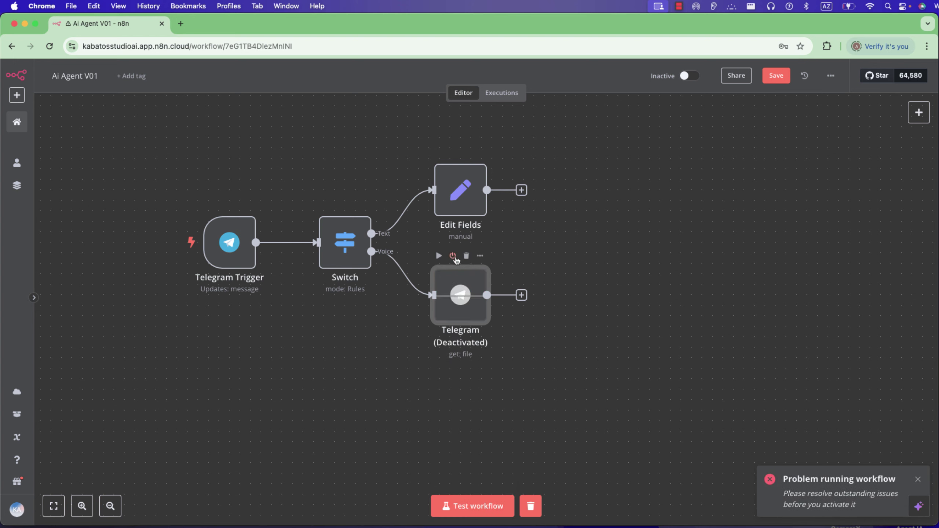
click(478, 506)
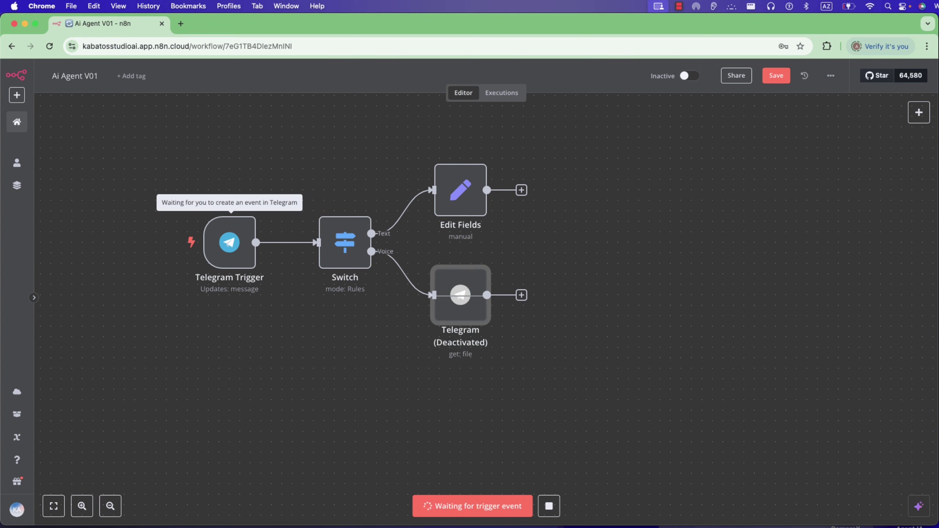
key(super+Tab)
click(856, 368)
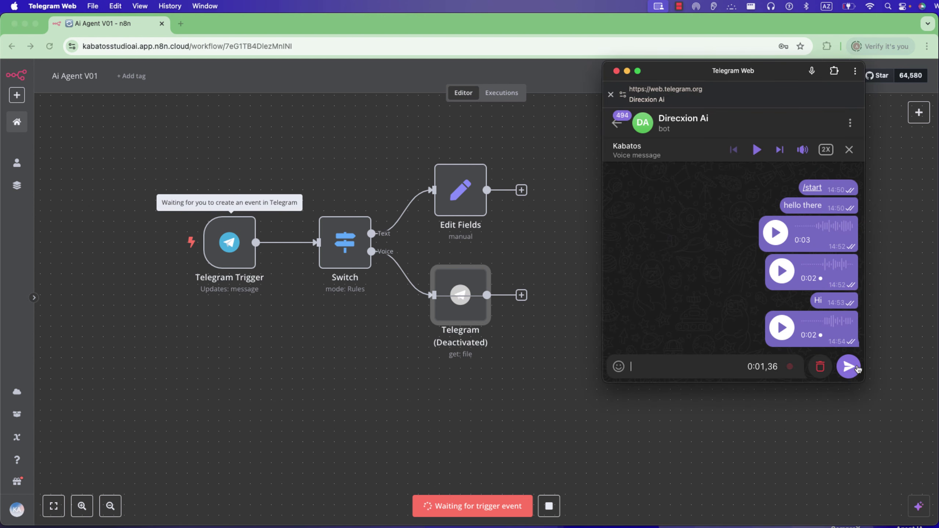
click(857, 368)
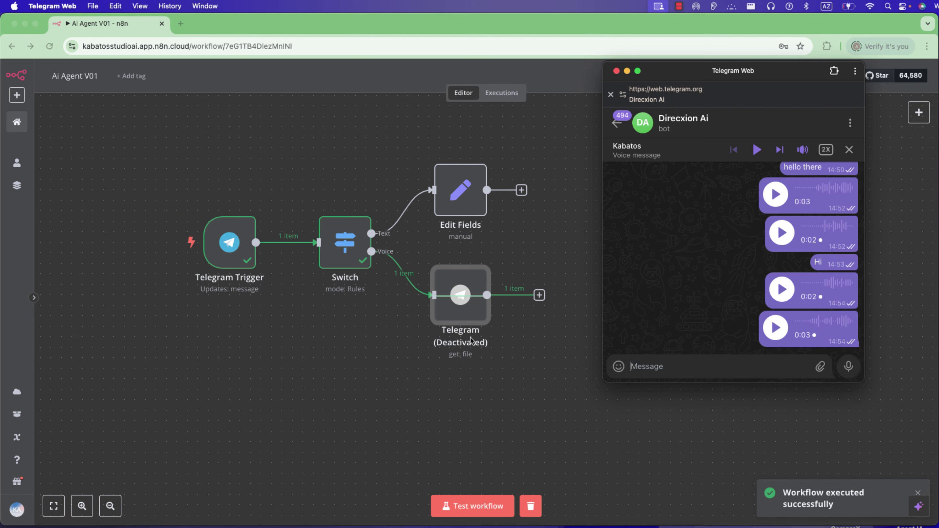
click(469, 300)
click(455, 259)
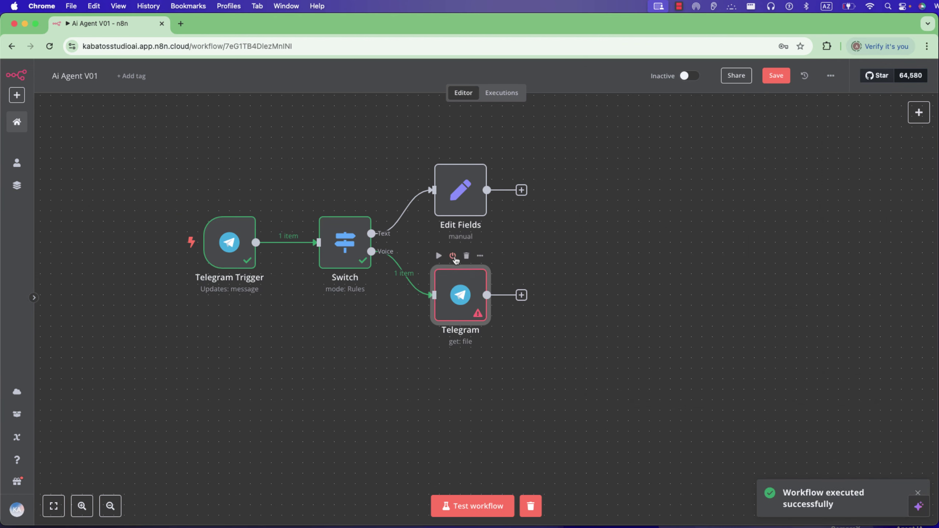
- Map the Switch's voice file_id into the Telegram node's File ID as {{ $json.message.voice.file_id }} and test the step
double_click(457, 304)
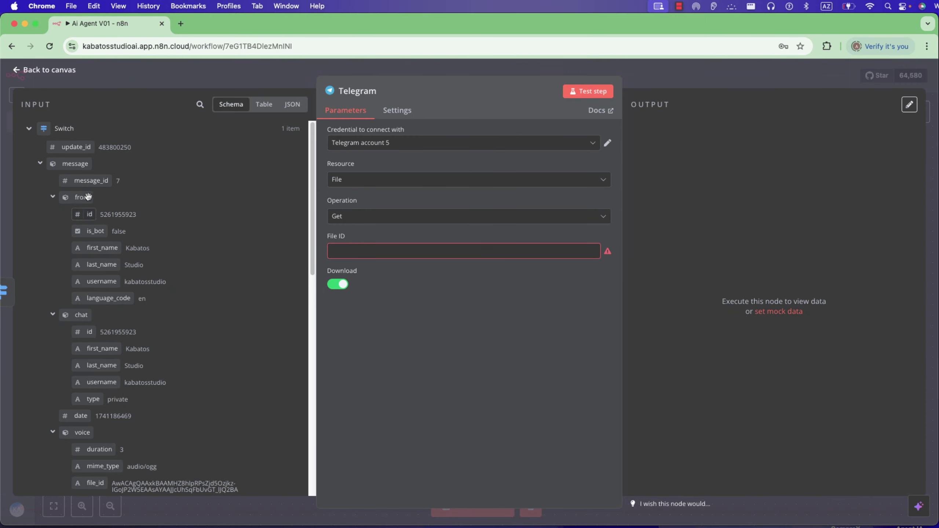
scroll(83, 271, down, 10)
scroll(87, 310, up, 8)
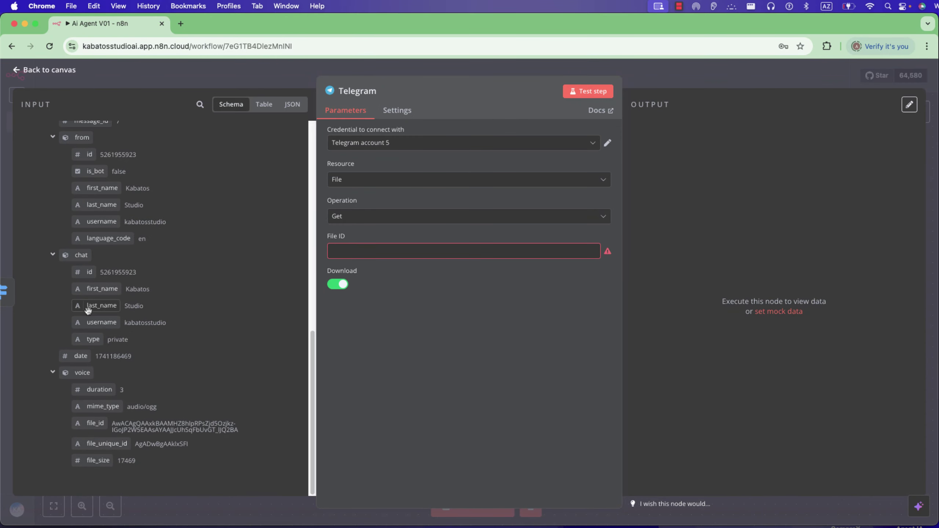
scroll(88, 316, down, 6)
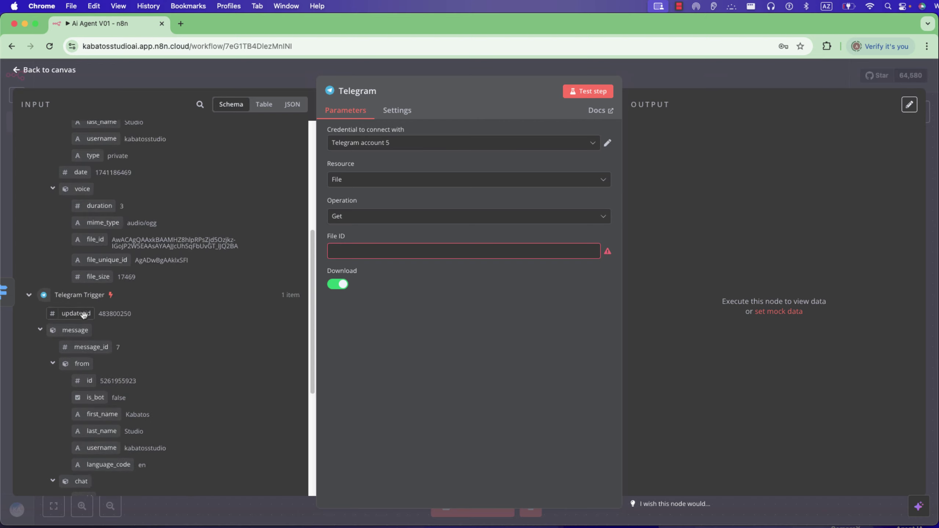
scroll(84, 314, up, 7)
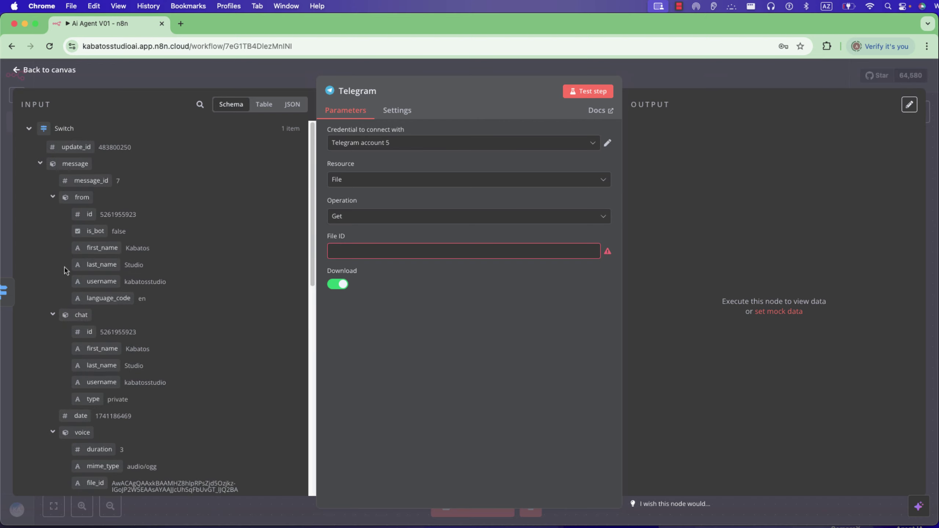
scroll(65, 271, down, 5)
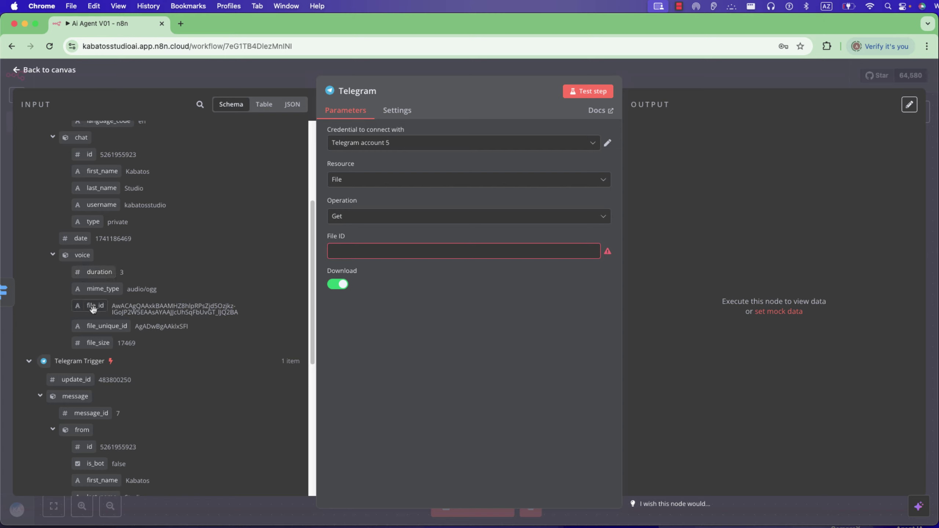
drag(93, 309, 353, 265)
click(431, 350)
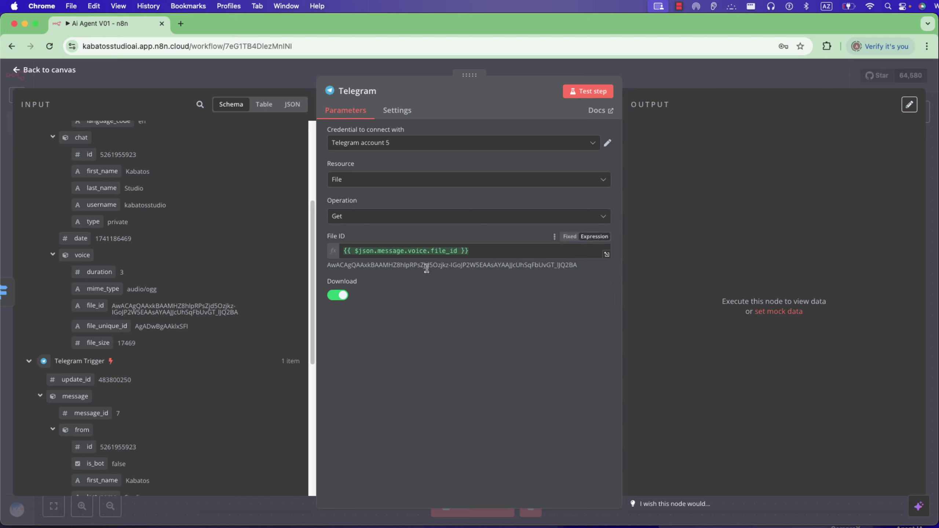
click(587, 93)
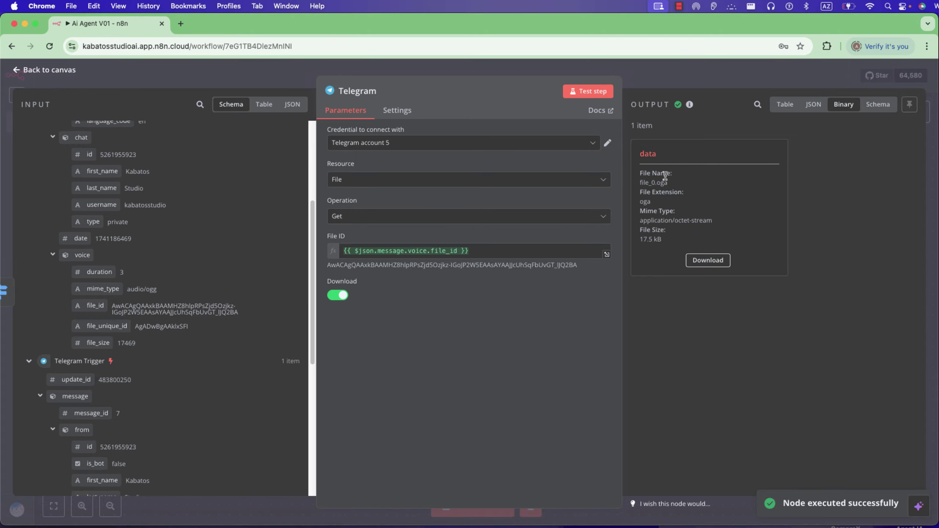
click(653, 74)
- Add an OpenAI "Transcribe a recording" node after the Telegram file node
click(539, 295)
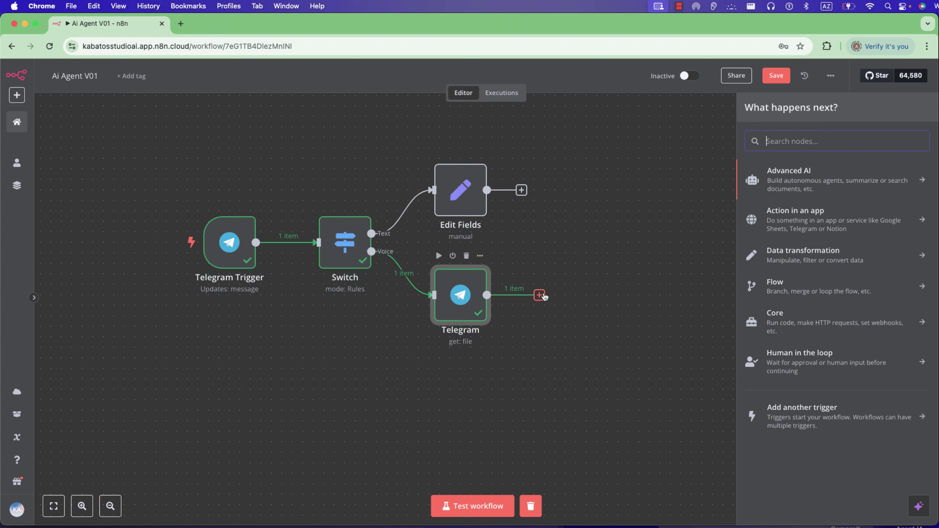
text(open)
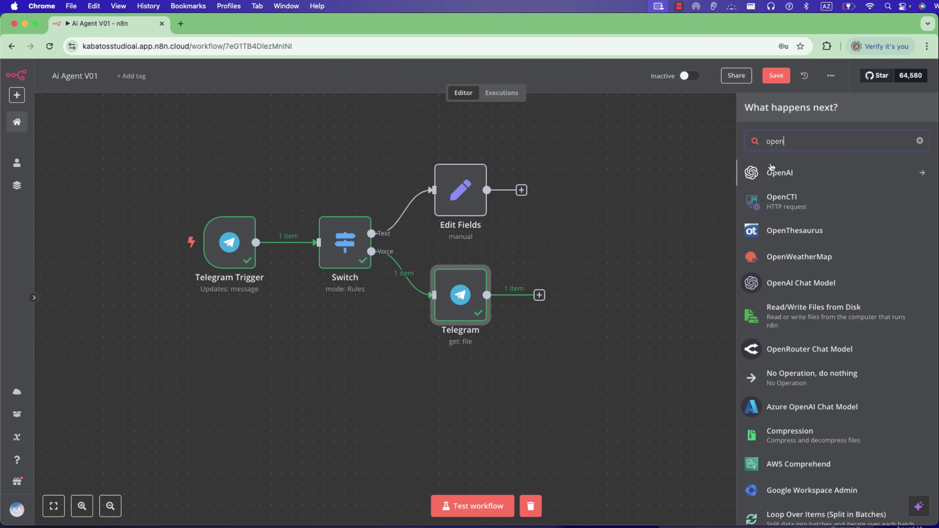
click(771, 170)
scroll(791, 345, down, 3)
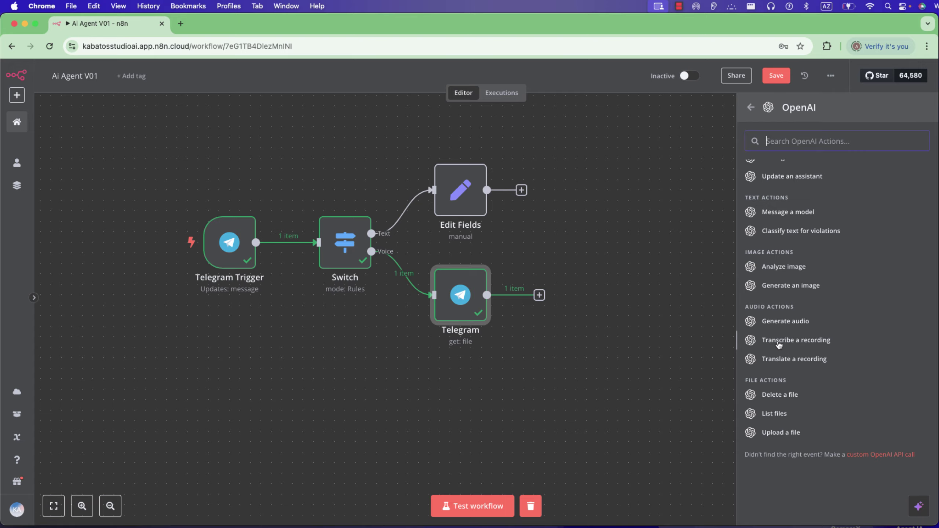
click(779, 340)
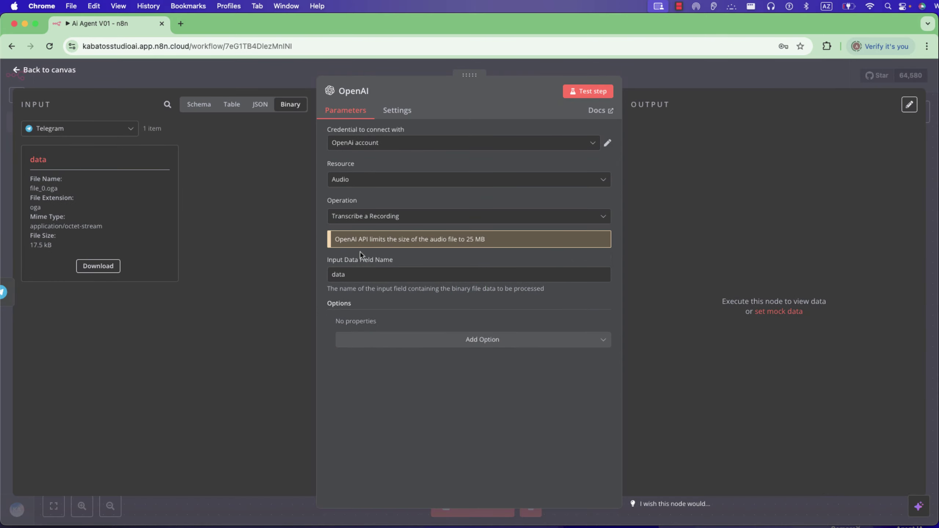
- Start a new credential for the OpenAI node and open platform.openai.com in a new browser tab
click(410, 144)
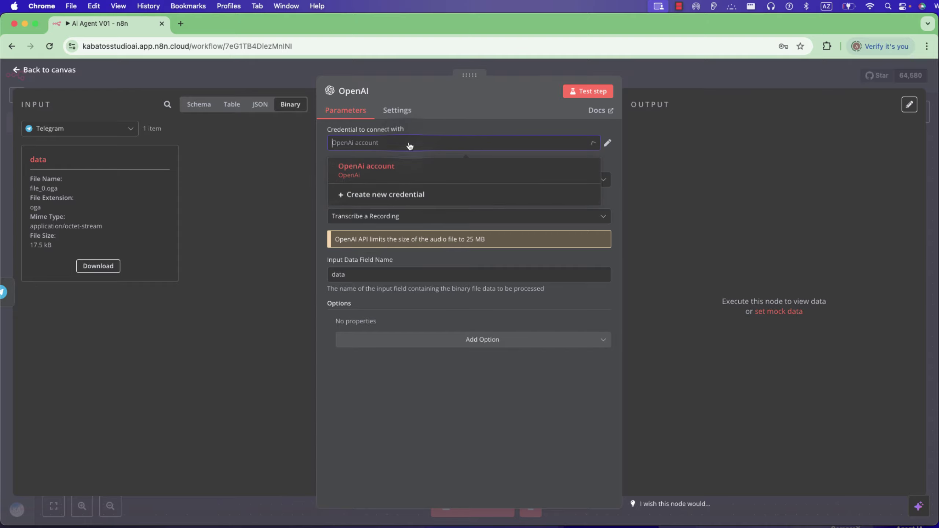
click(404, 197)
click(181, 24)
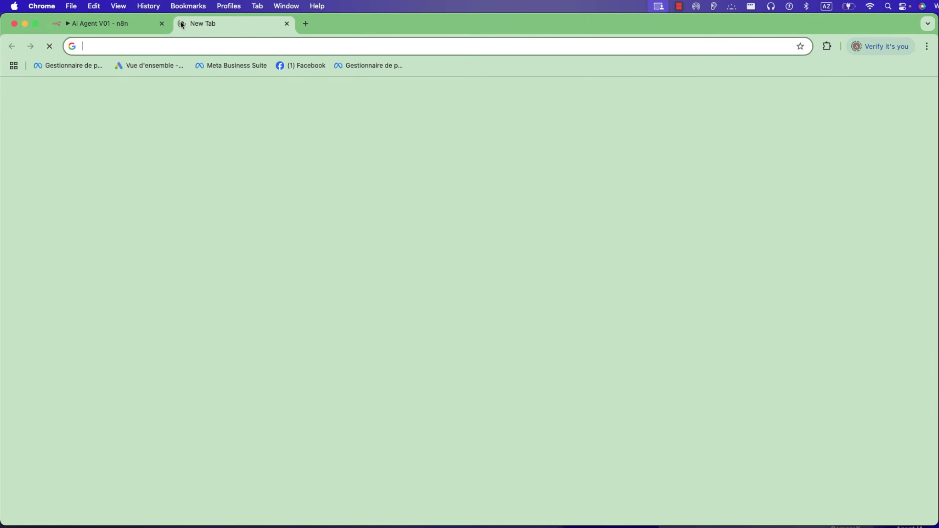
text(plat)
key(Return)
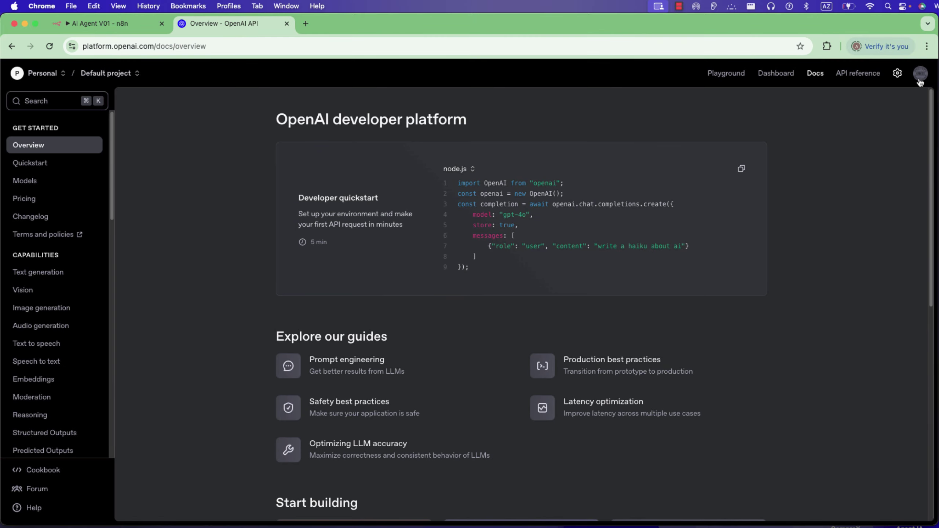
- Check the credit balance on the organization's billing page through the OpenAI profile settings
click(920, 76)
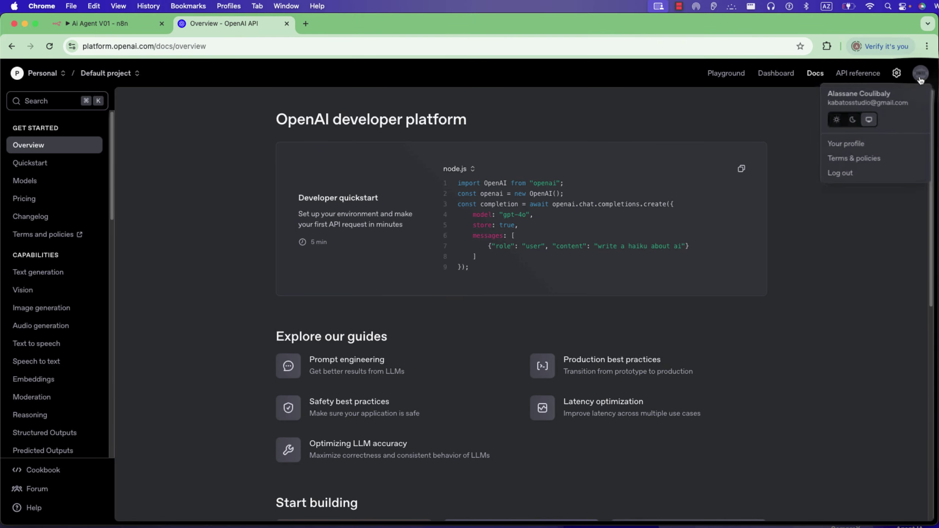
click(856, 147)
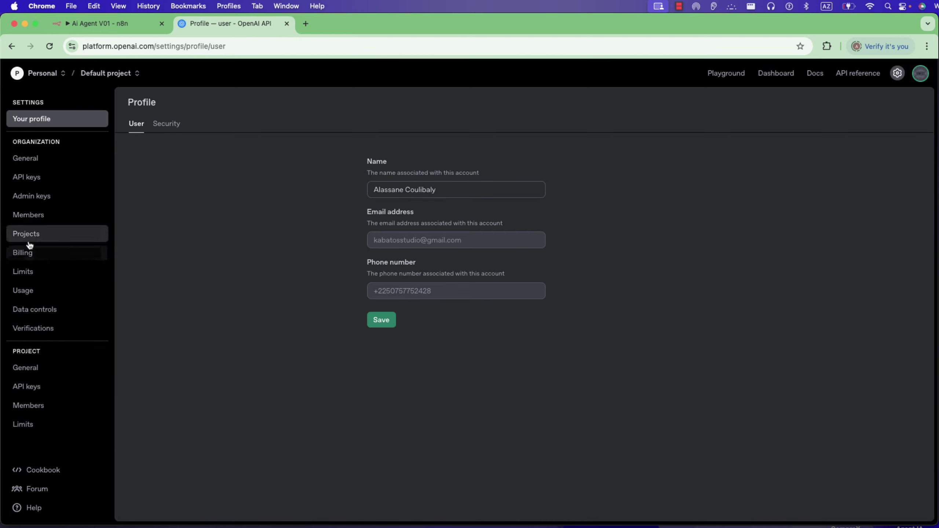
click(22, 253)
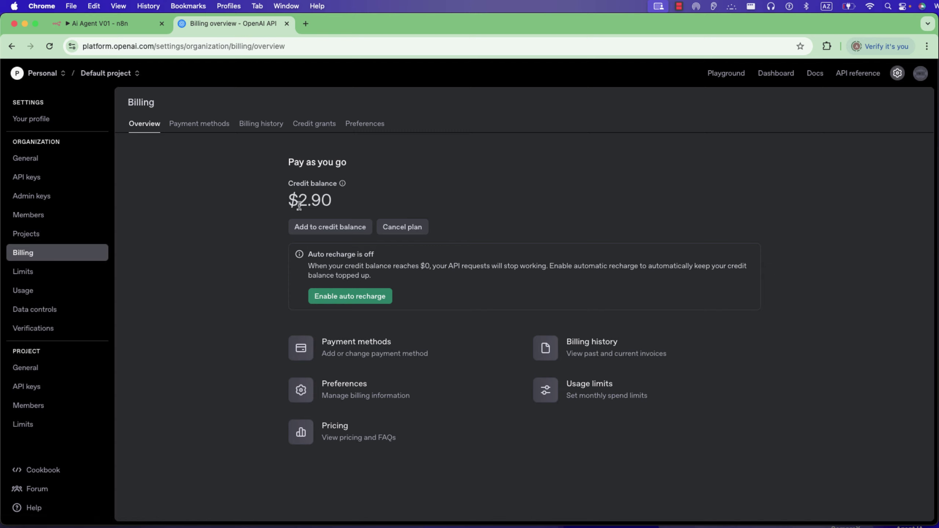
- Create a new OpenAI secret key named "Ai AGnet V1" in the Default project with all permissions, and copy it
click(33, 178)
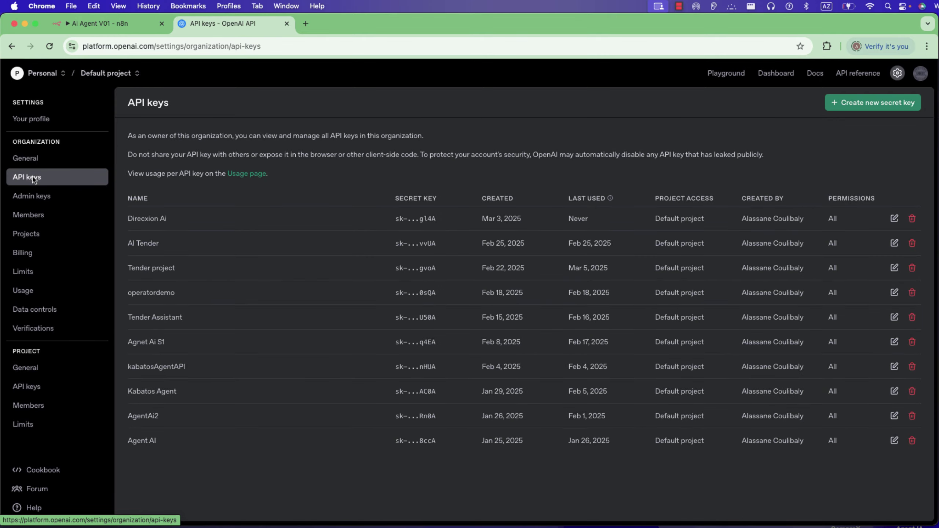
click(871, 104)
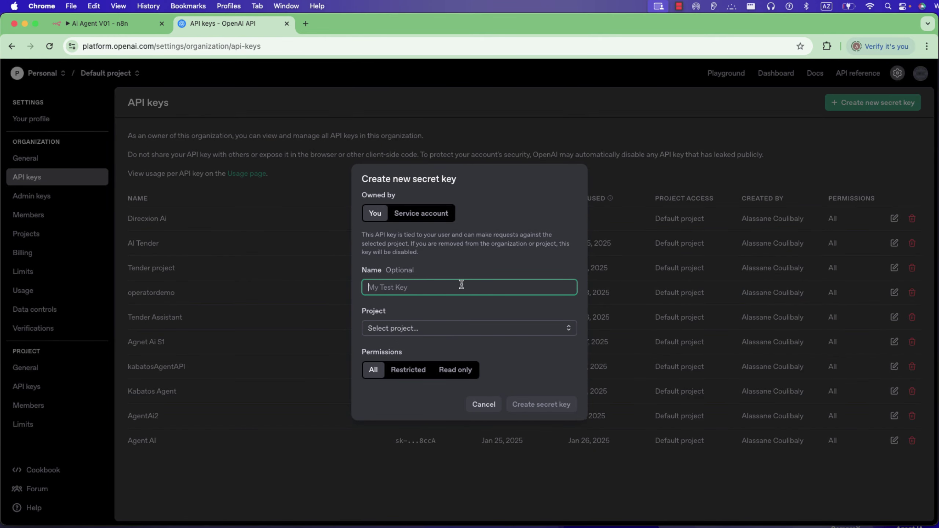
text(Ai AGnet V1)
click(428, 328)
click(409, 349)
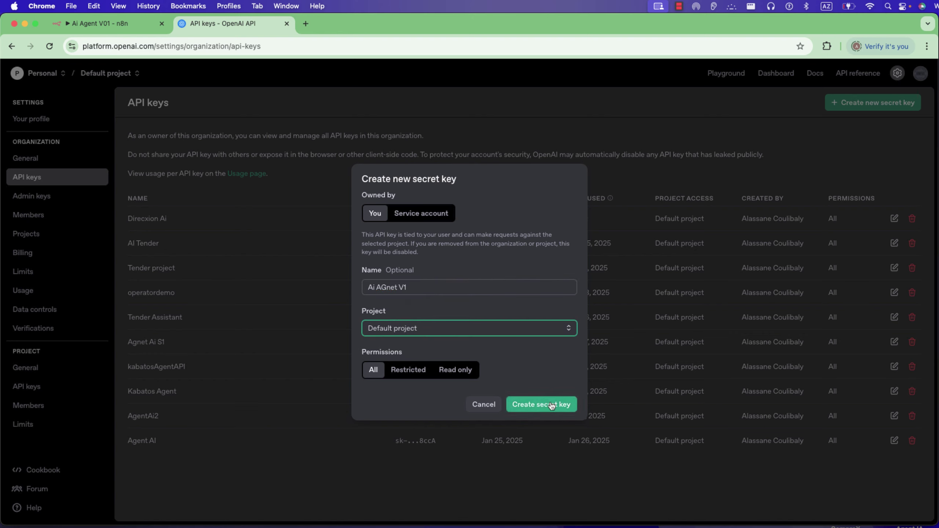
click(551, 404)
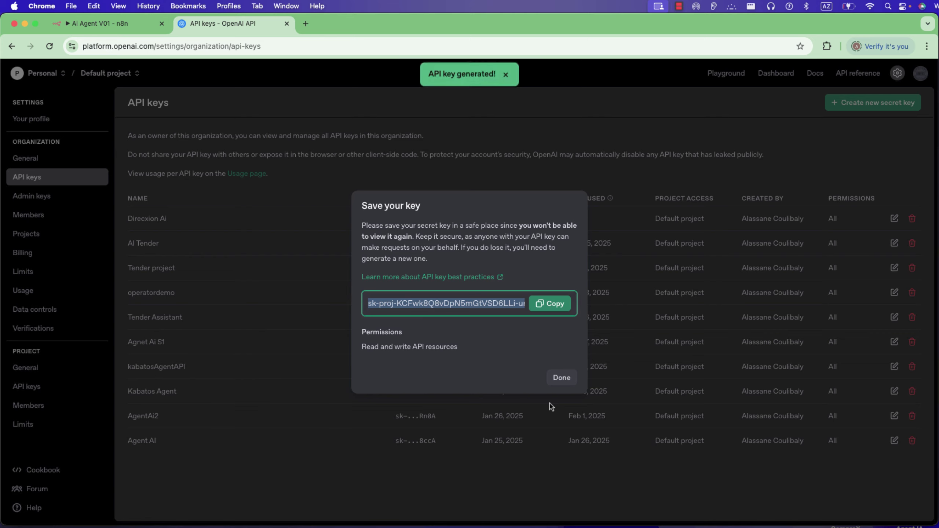
click(547, 306)
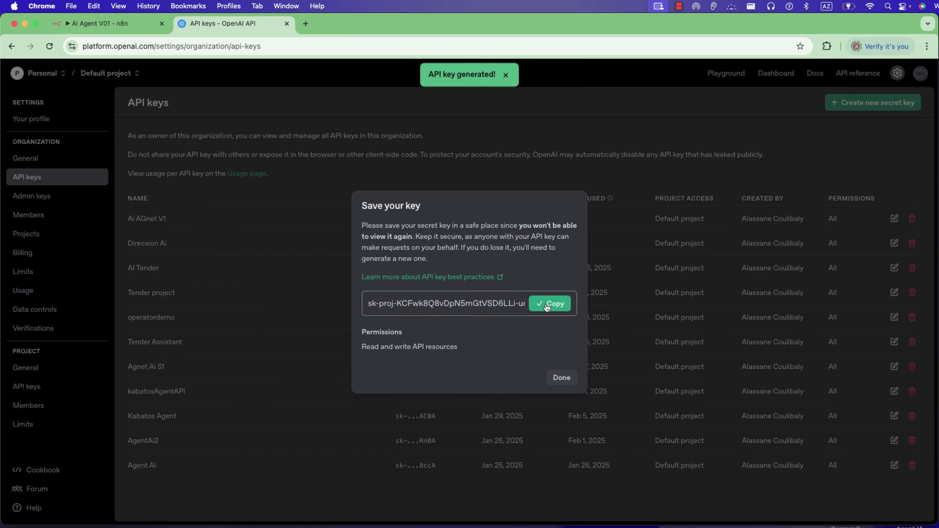
- Back in n8n, paste the API key into the new OpenAI credential, save it and close the credential dialog
click(142, 24)
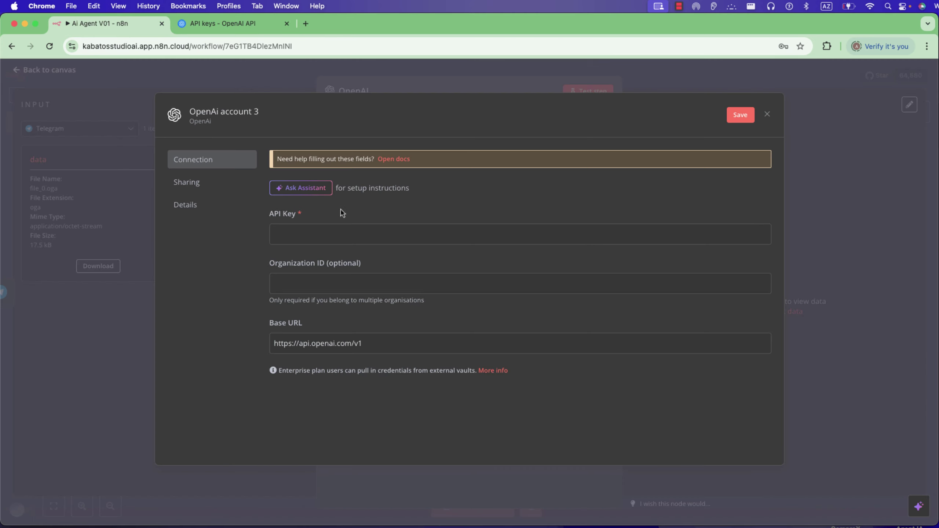
click(330, 236)
key(super+v)
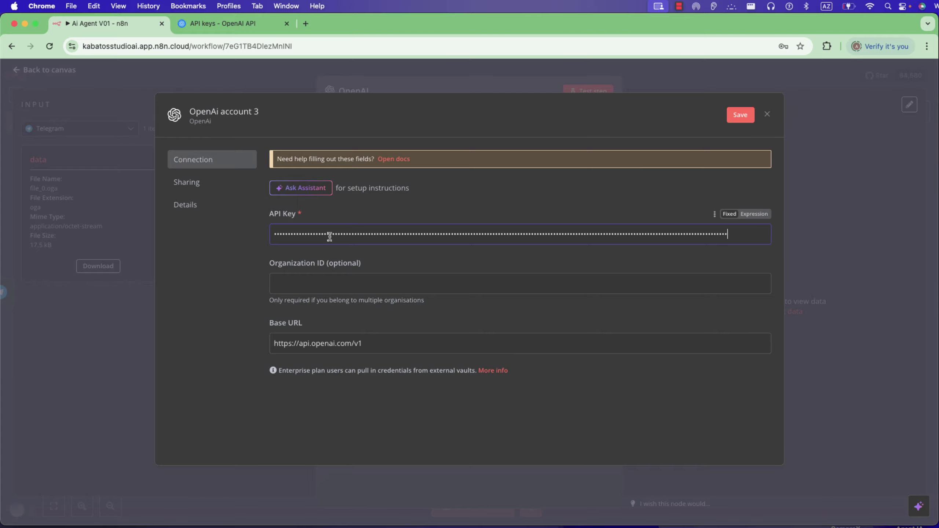
click(740, 115)
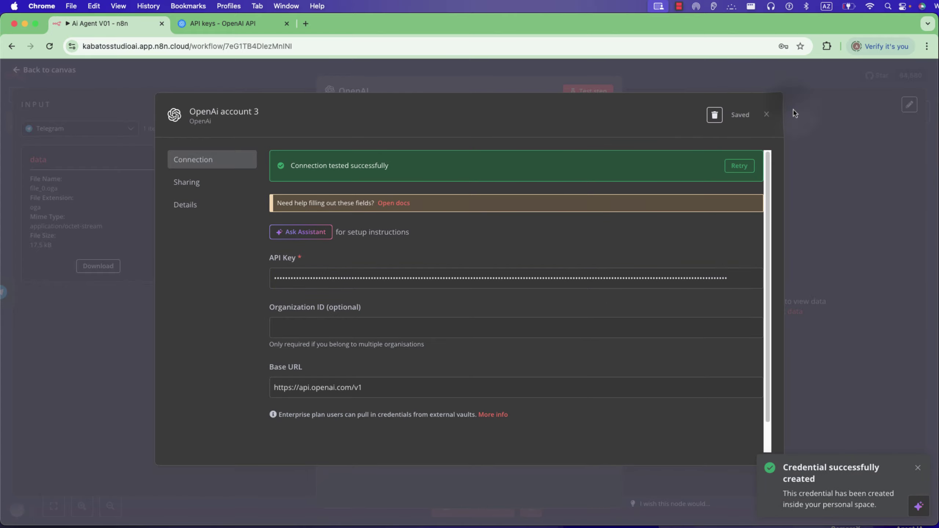
click(795, 114)
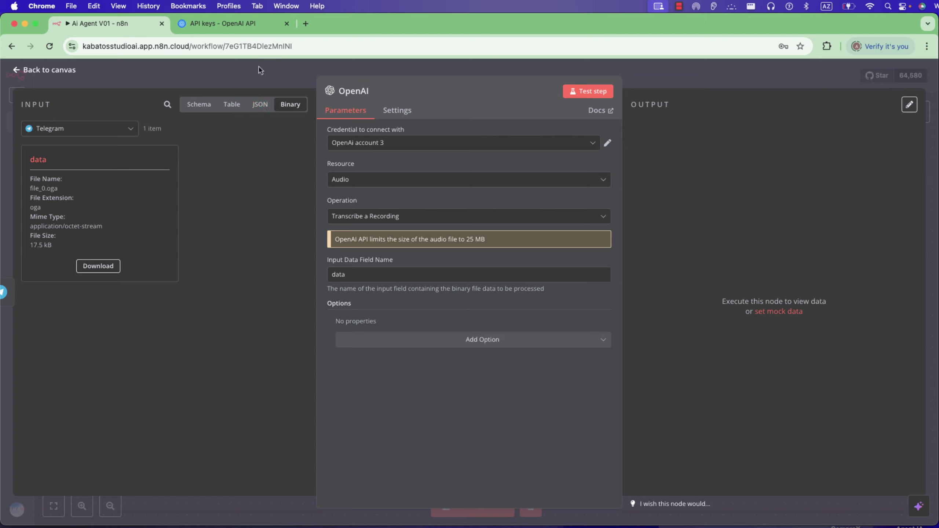
- Test the OpenAI transcription step on the Telegram voice file and return to the canvas
click(596, 92)
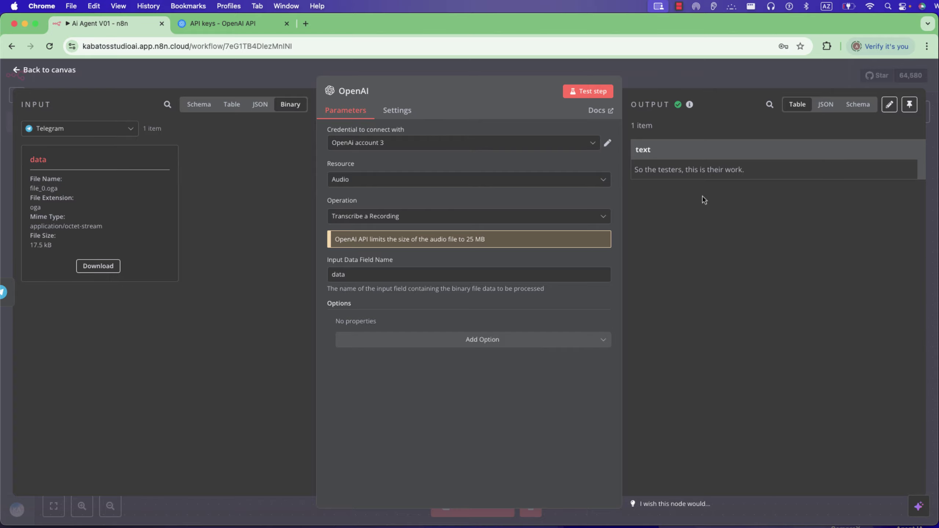
click(555, 46)
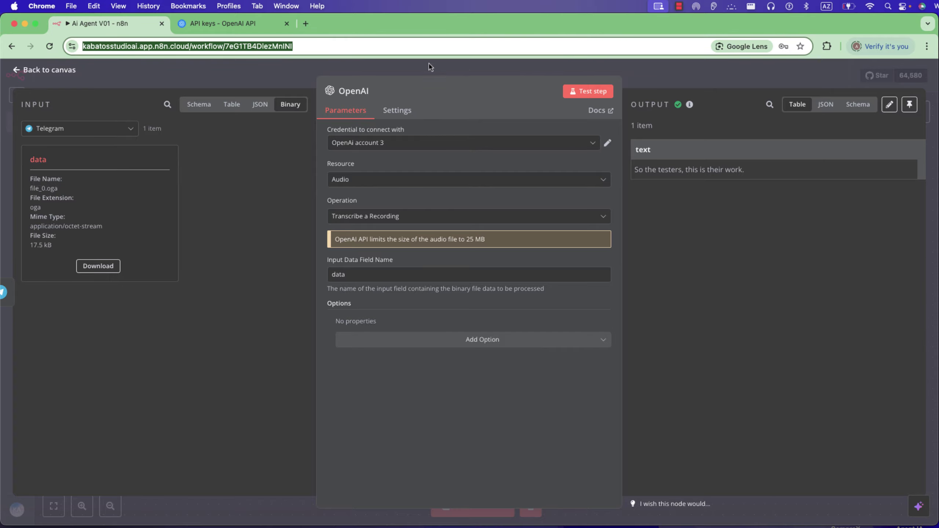
click(477, 76)
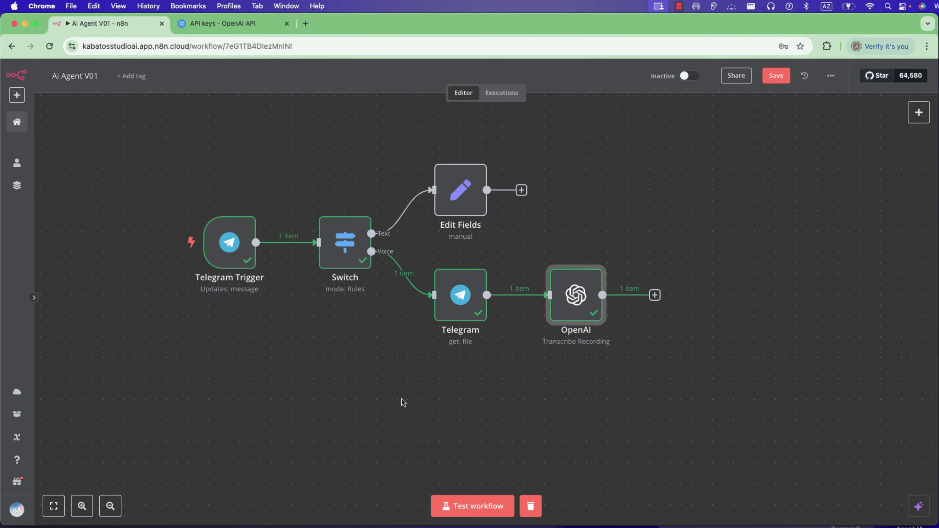
- Test the workflow by sending a voice message of about 3 seconds to the Direcxion Ai Telegram bot, and check the OpenAI node's transcription
click(473, 506)
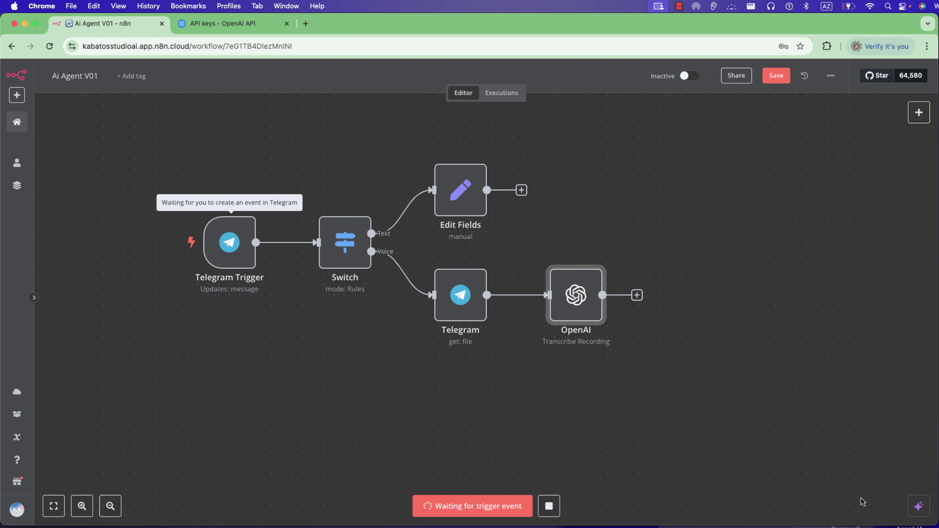
key(super+Tab)
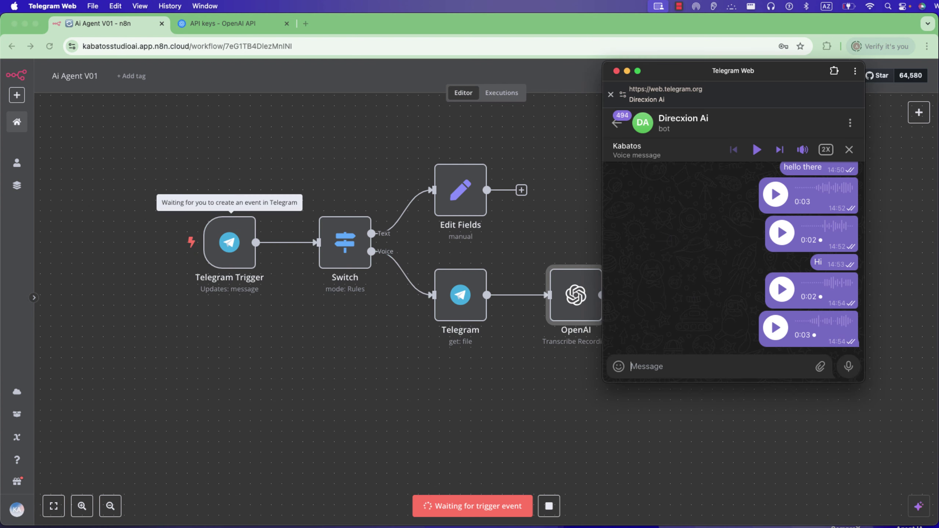
click(849, 366)
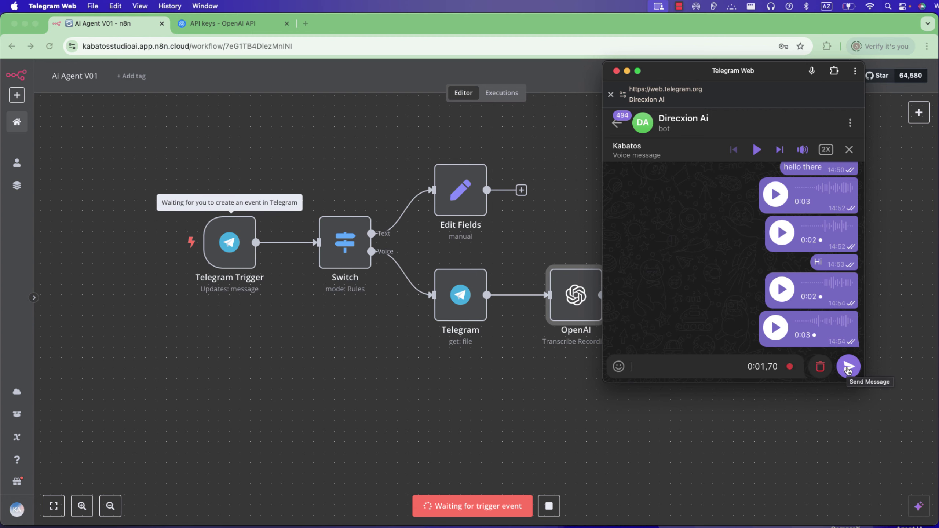
click(848, 367)
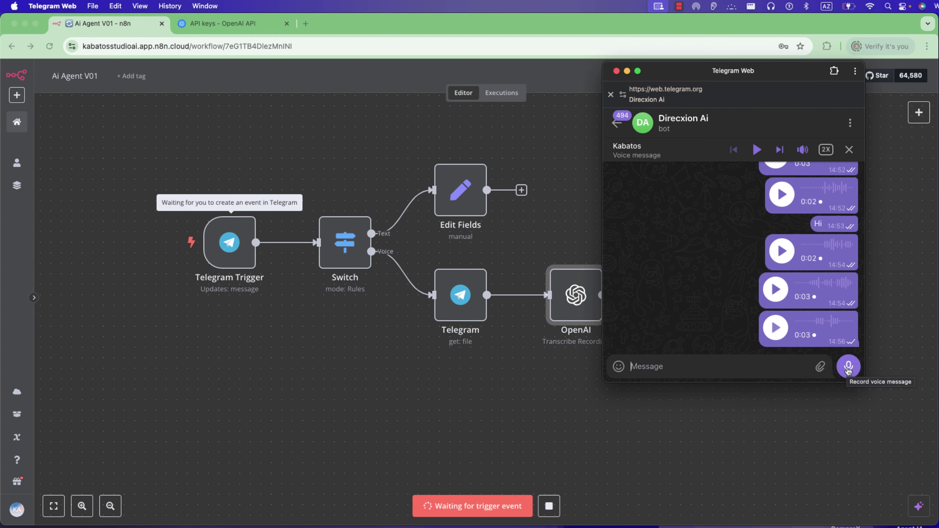
click(364, 361)
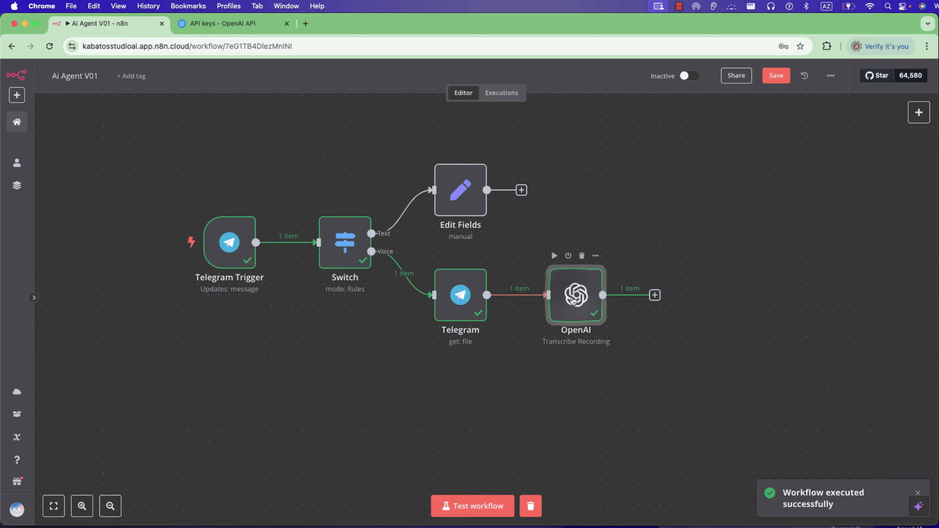
double_click(576, 296)
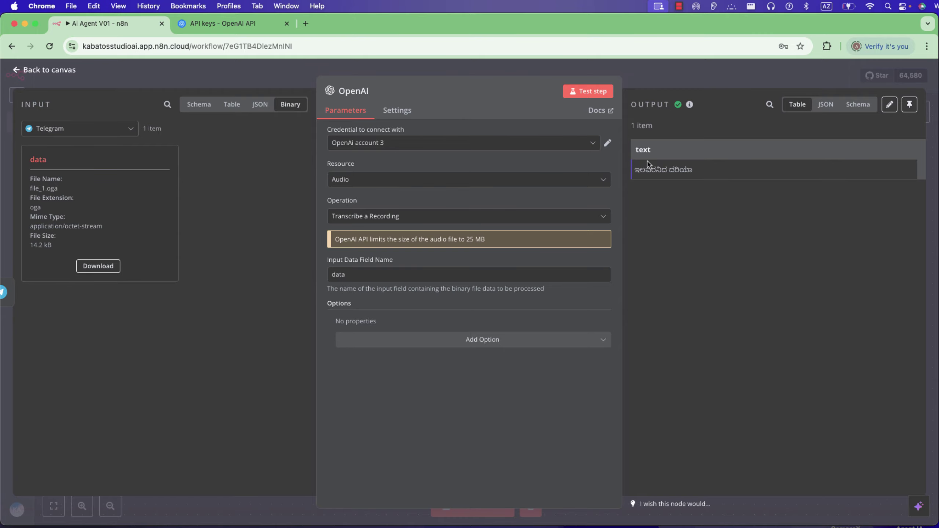
click(281, 79)
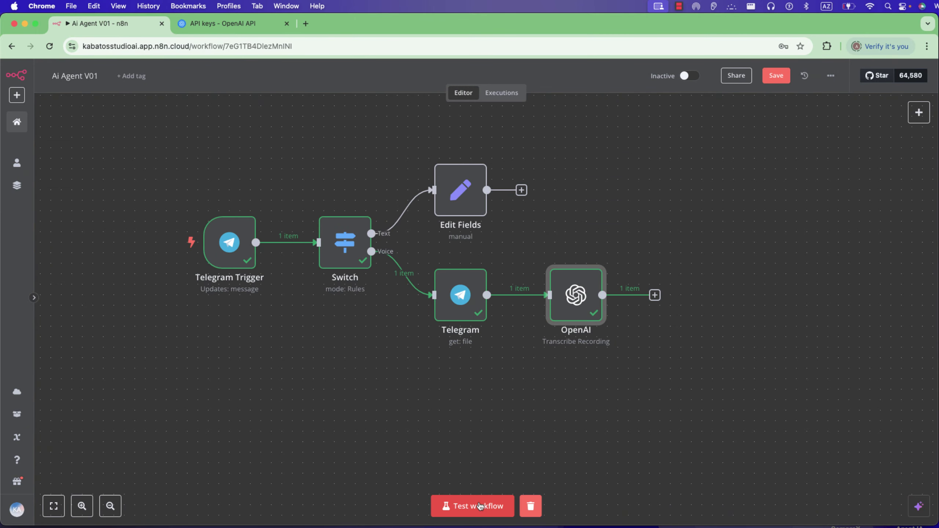
- Run the workflow test again with a second voice message of about 3 seconds to the bot, and inspect the transcribed text
click(479, 506)
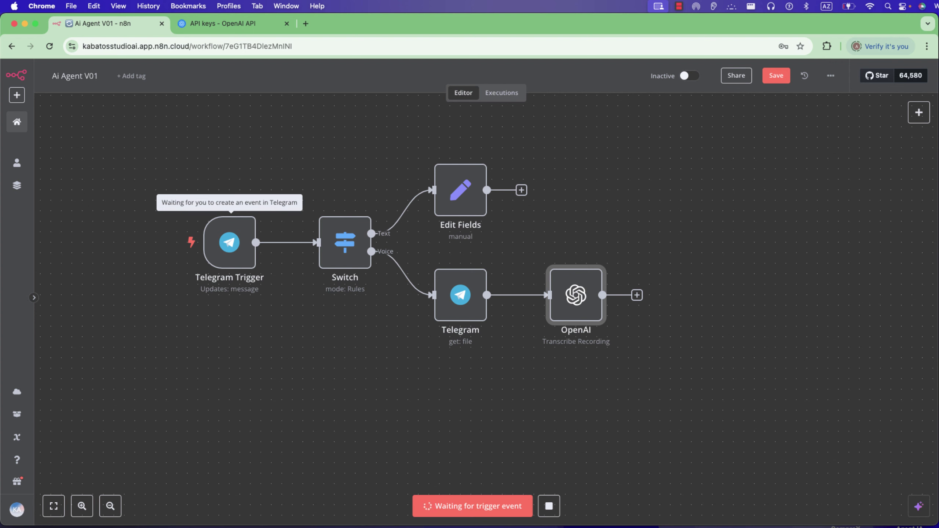
key(super+Tab)
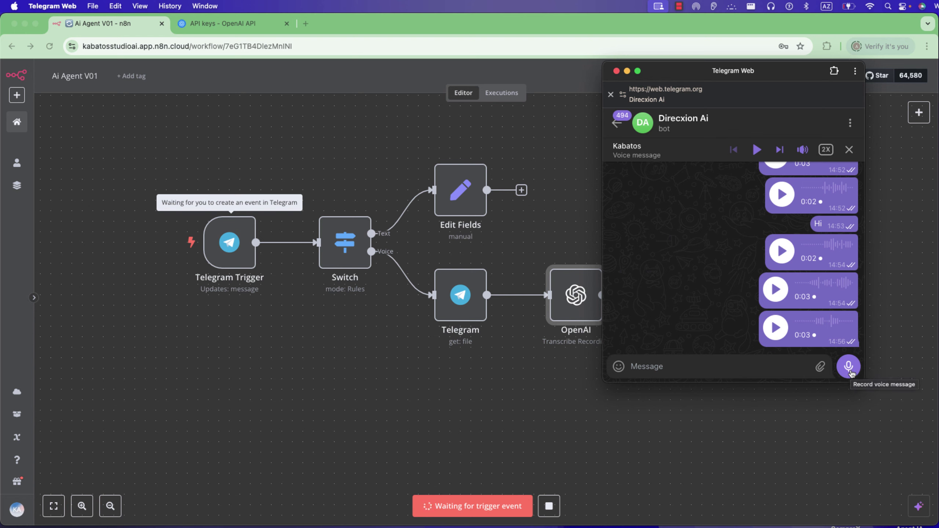
click(849, 370)
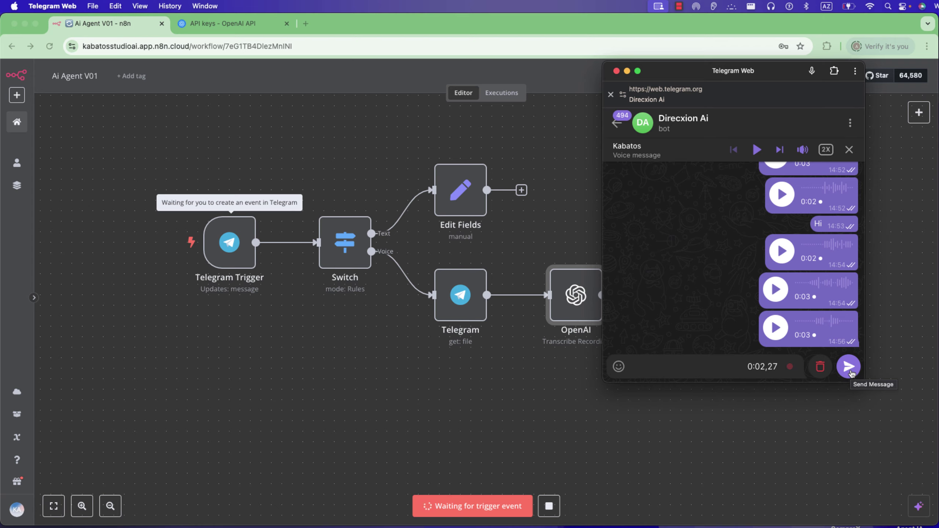
click(849, 370)
click(543, 434)
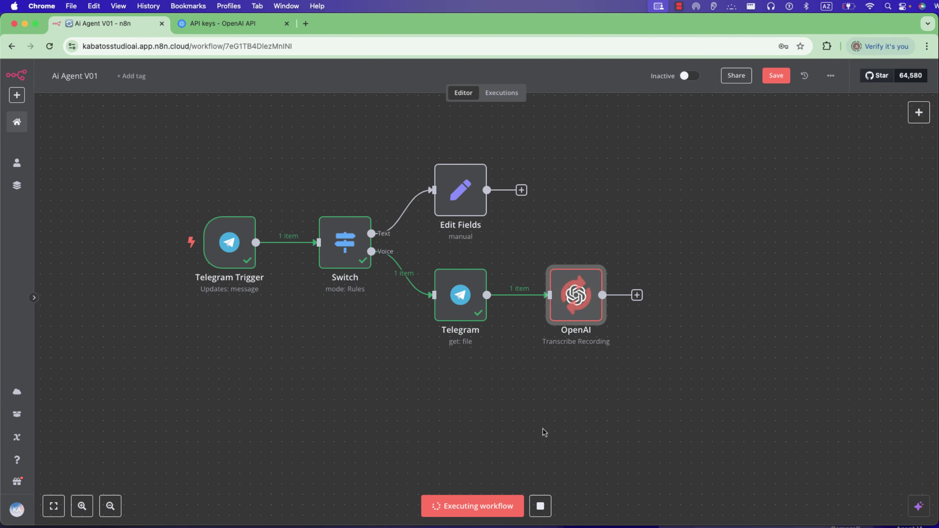
double_click(566, 307)
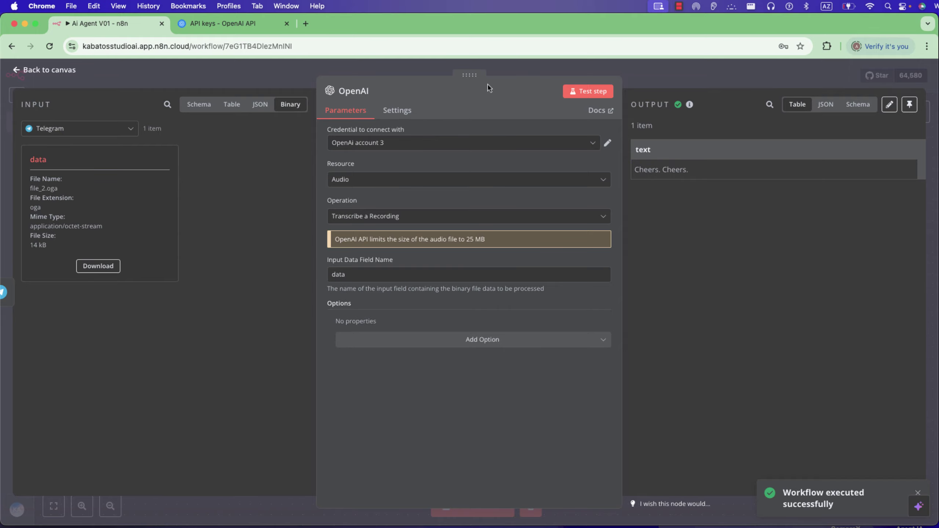
click(425, 66)
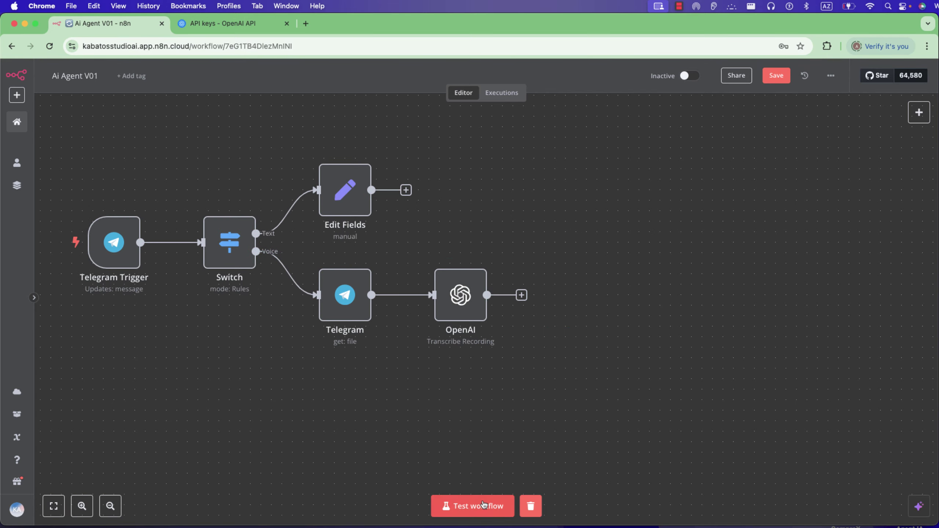
- Run another workflow test with a third voice message to the Telegram bot, and review the OpenAI node's output
click(486, 496)
key(super+Tab)
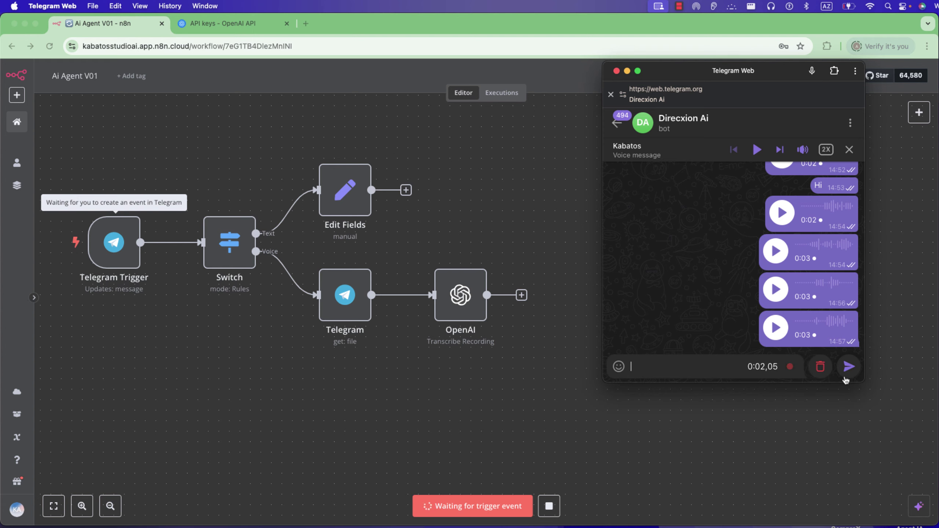
click(848, 371)
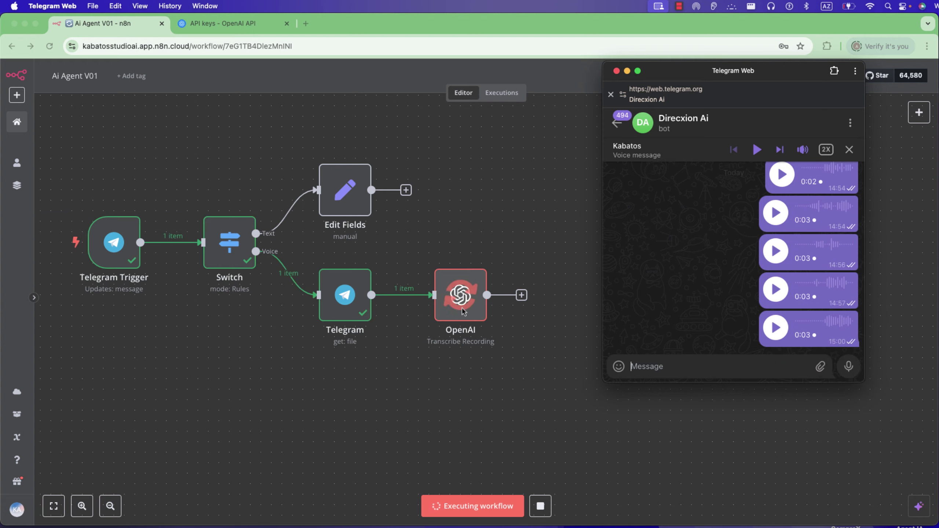
click(471, 298)
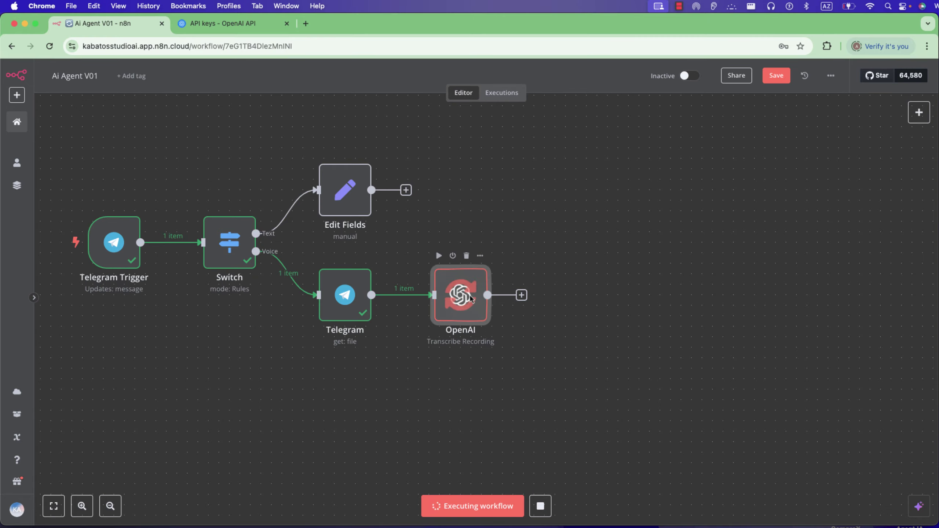
double_click(471, 298)
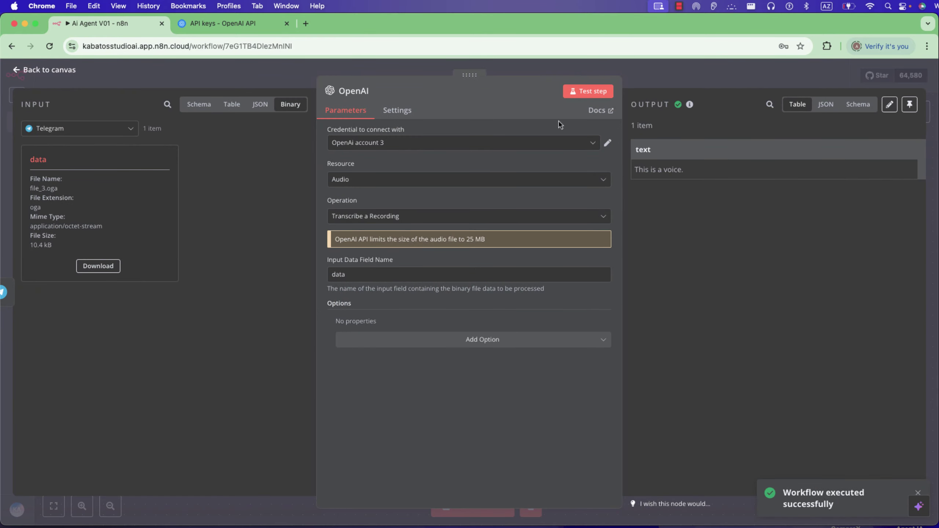
click(541, 78)
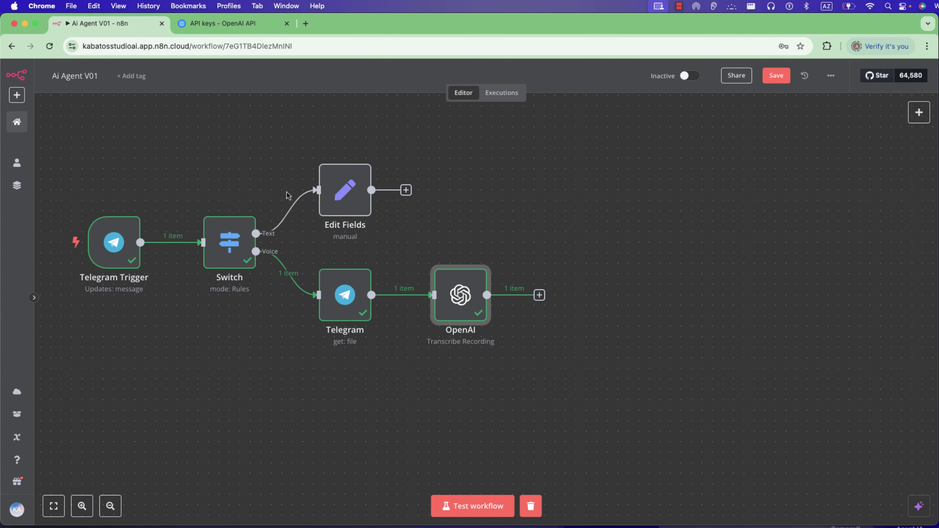
- Add an AI Agent node after the OpenAI transcription node
mouse_move(358, 189)
click(539, 295)
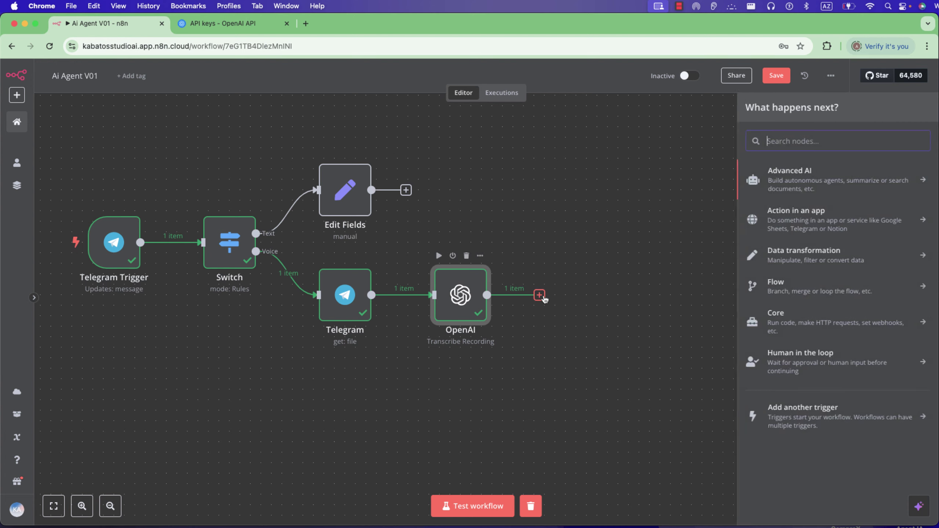
text(ai agent)
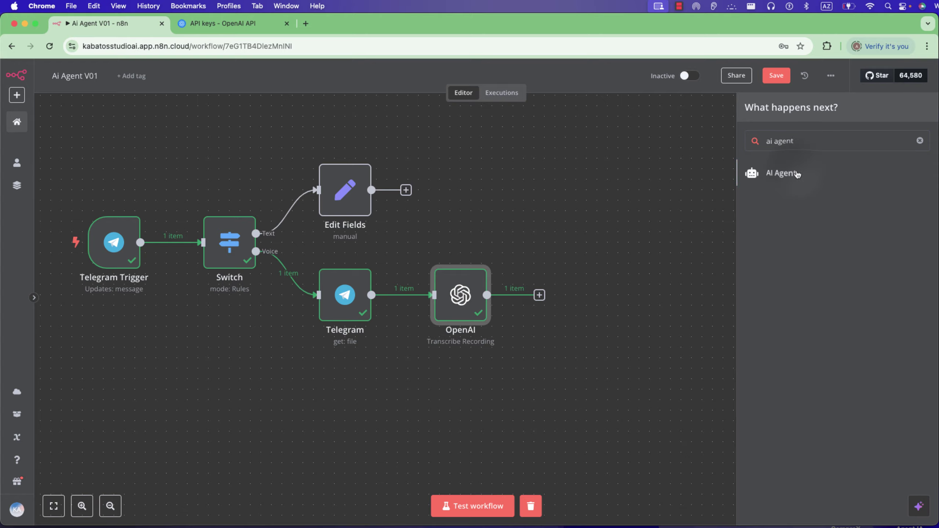
click(797, 174)
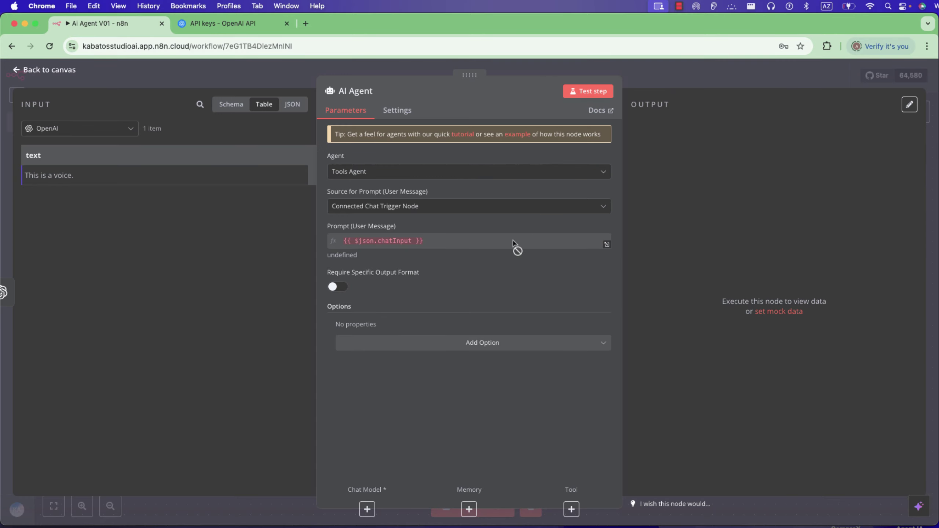
- Set the AI Agent's prompt source to "Define below" and add the System Message option
click(488, 207)
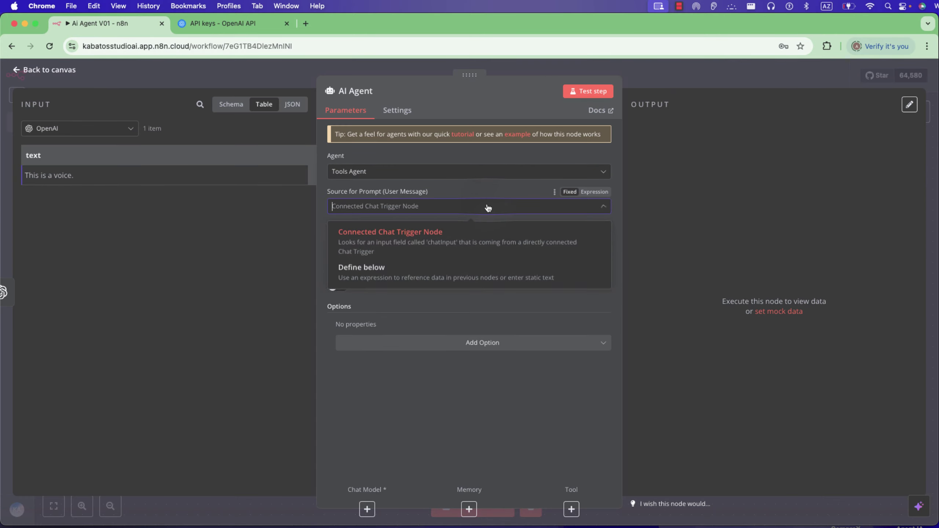
click(436, 276)
click(483, 342)
click(375, 377)
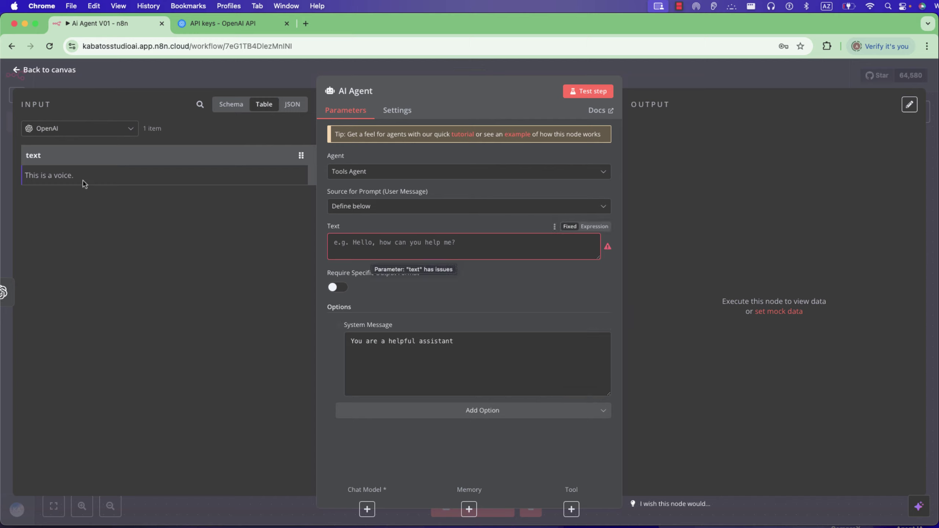
- Map the OpenAI transcription's text field into the AI Agent's Text prompt as {{ $json.text }}
drag(33, 156, 369, 251)
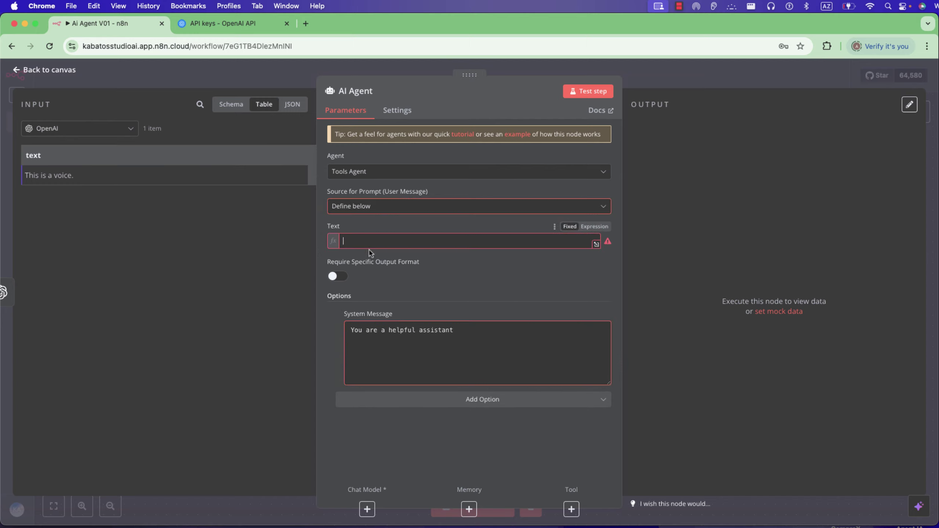
click(414, 245)
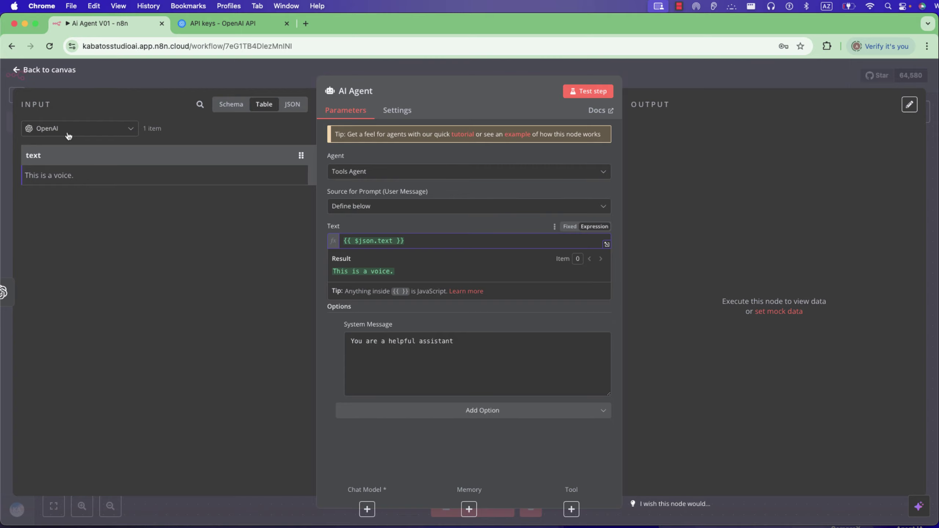
click(105, 86)
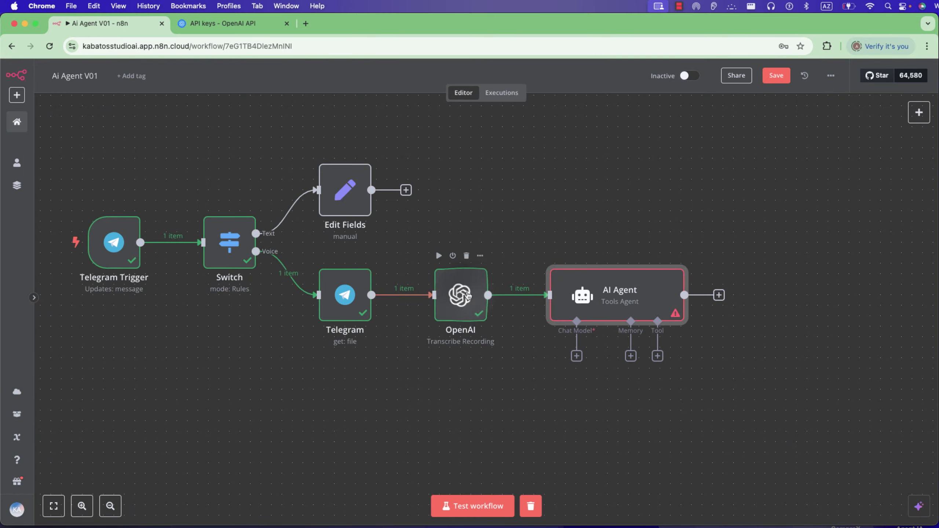
- Review the OpenAI node and examine the AI Agent's incoming data in Schema view
click(469, 296)
double_click(468, 296)
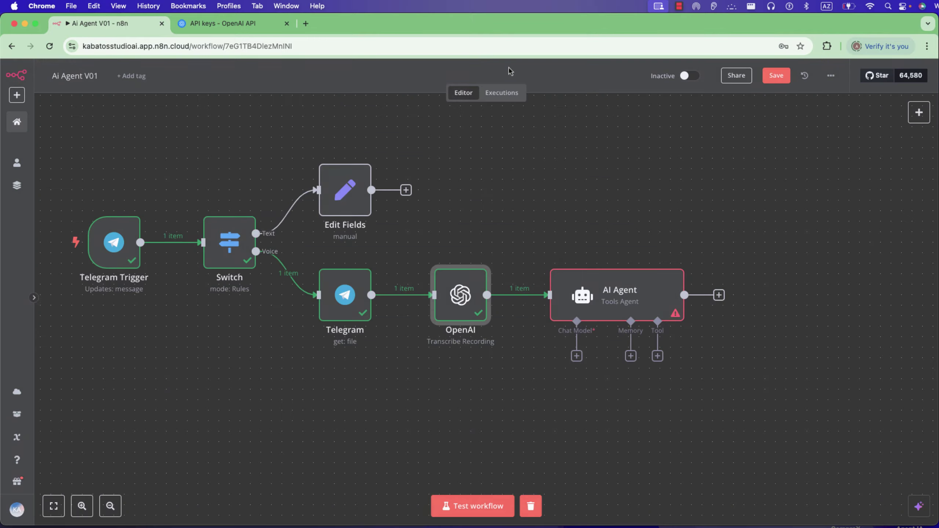
click(511, 70)
click(619, 300)
double_click(620, 300)
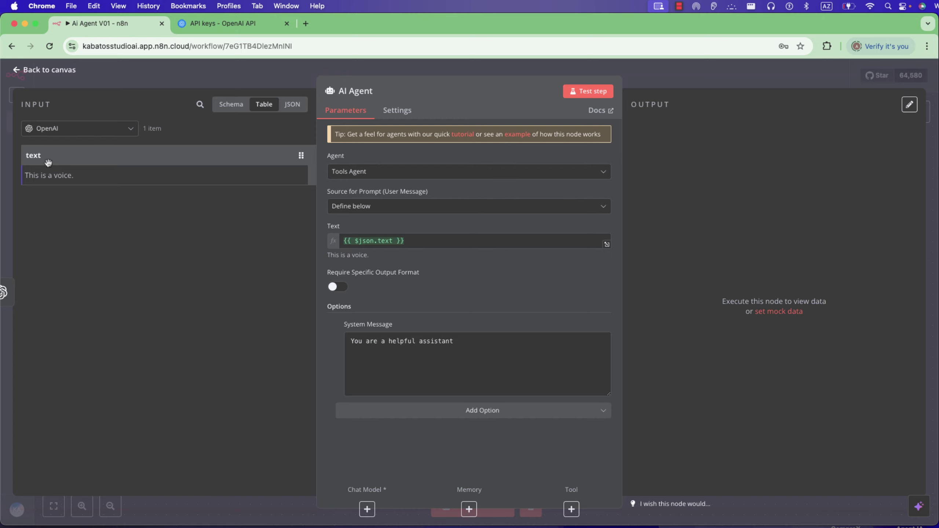
click(236, 111)
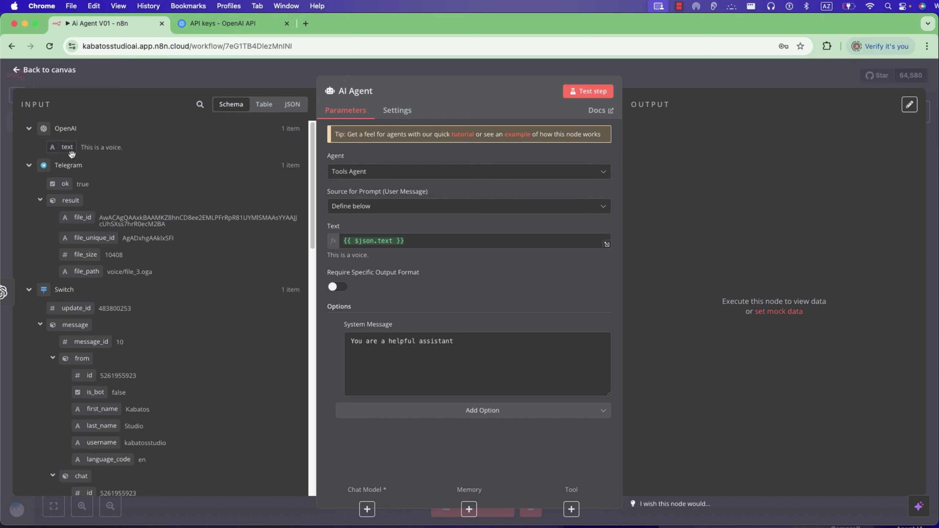
click(210, 91)
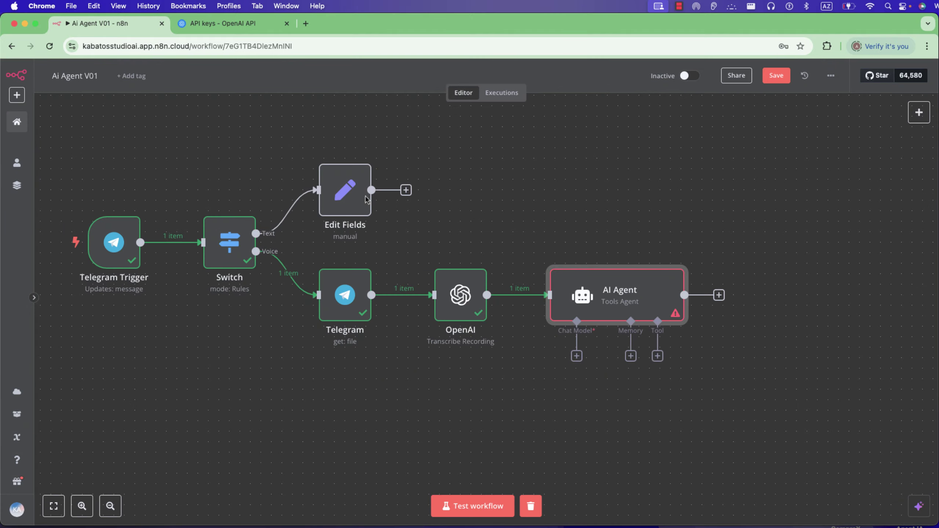
- Connect Edit Fields to the AI Agent, rearrange both nodes on the canvas, and check the Edit Fields mapping
drag(406, 190, 560, 224)
drag(359, 188, 402, 188)
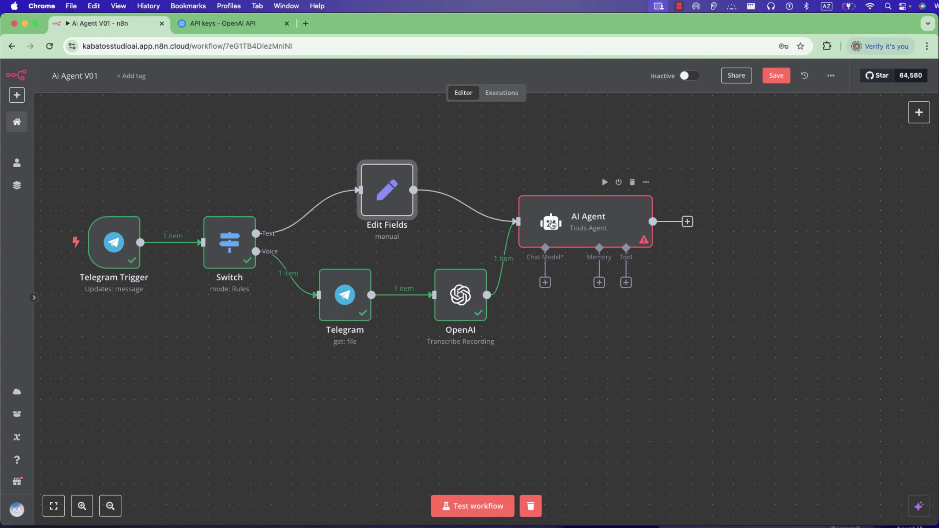
double_click(400, 196)
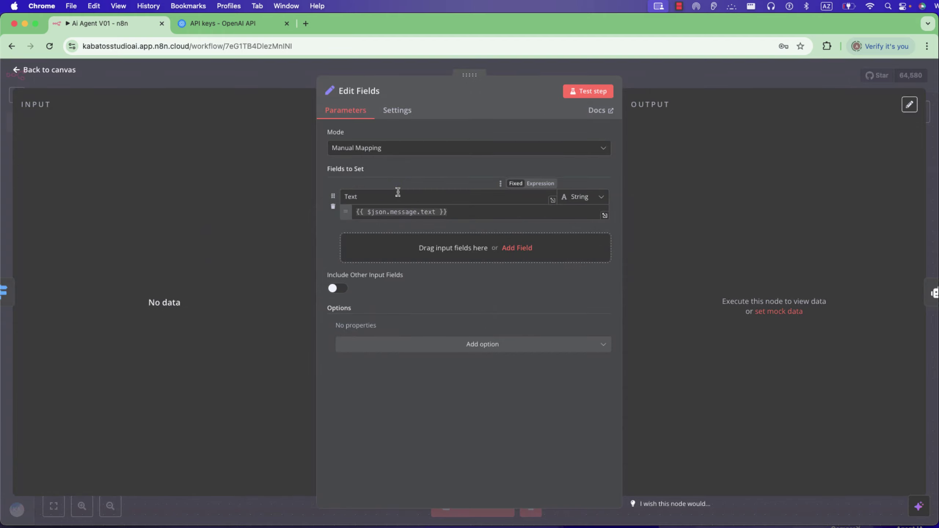
click(264, 78)
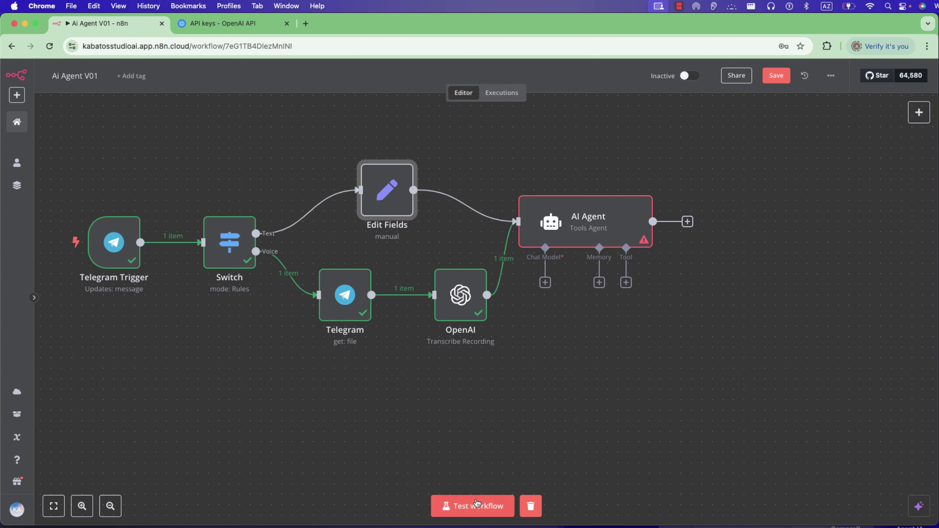
- Test the workflow with the AI Agent temporarily deactivated by sending "hello" to the Telegram bot, and reactivate the agent
click(477, 505)
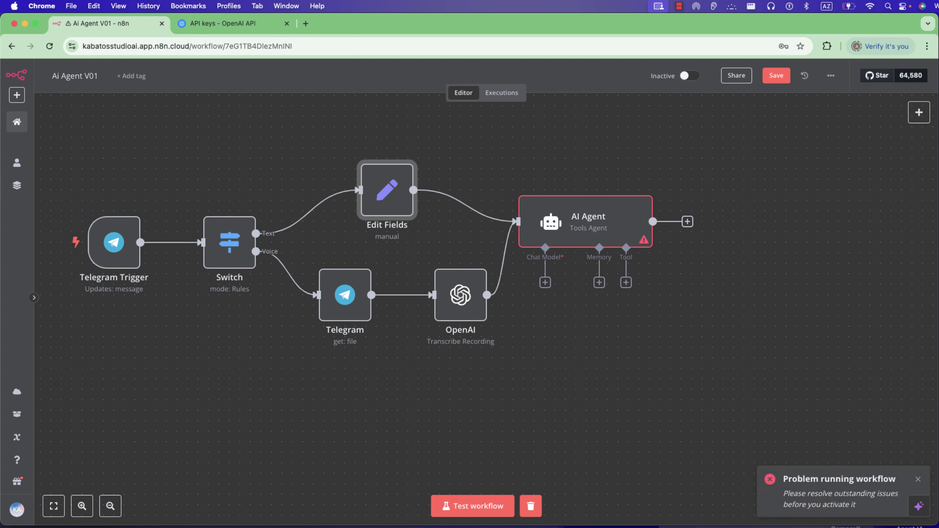
click(619, 182)
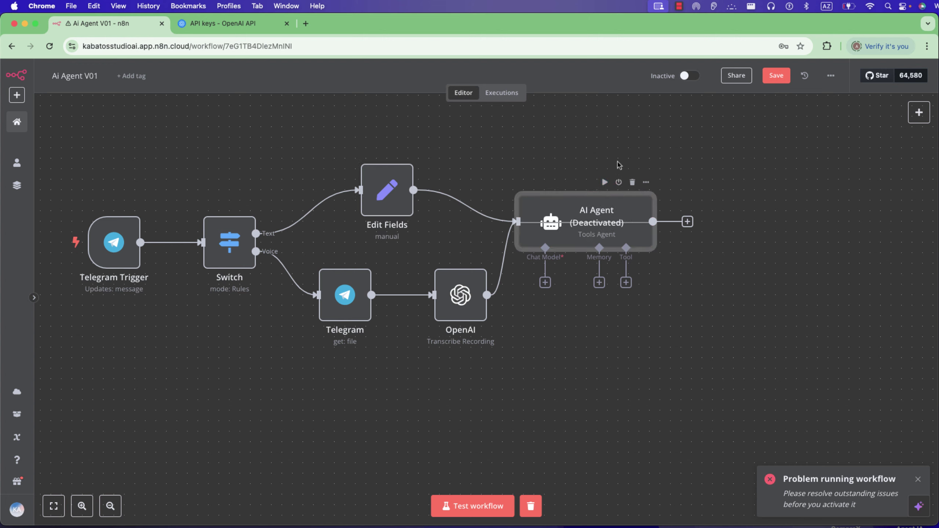
click(479, 505)
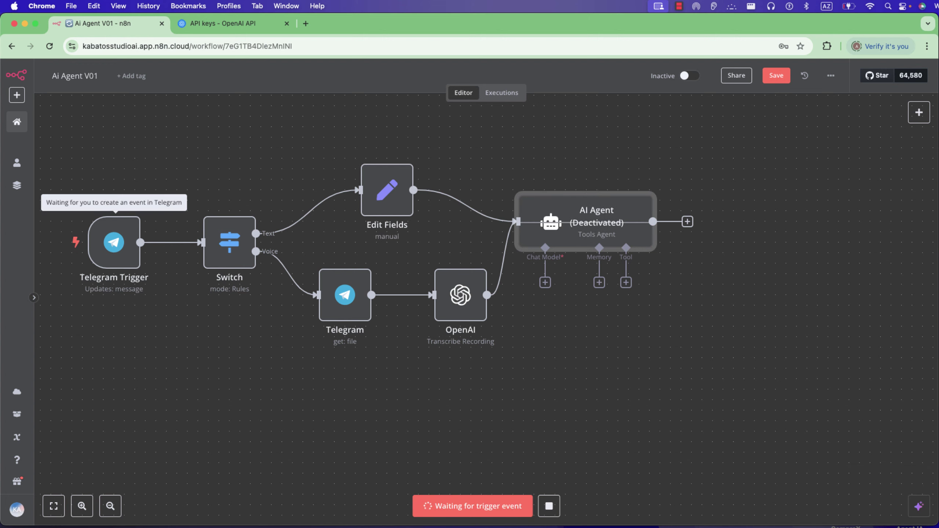
key(super+Tab)
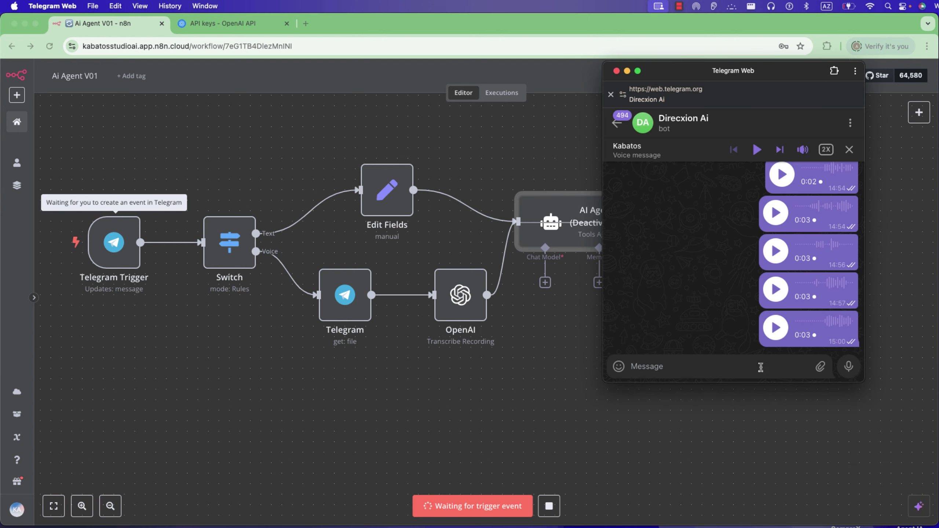
text(hello)
key(Return)
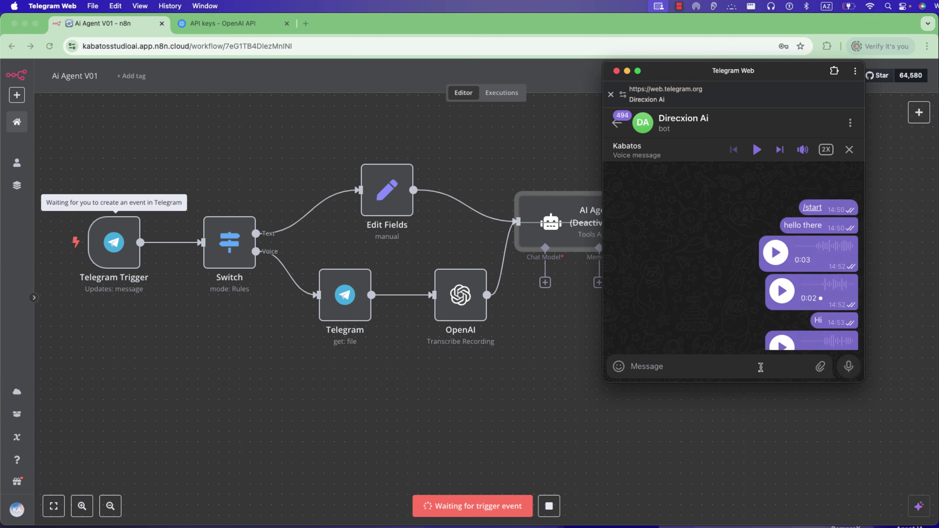
click(589, 342)
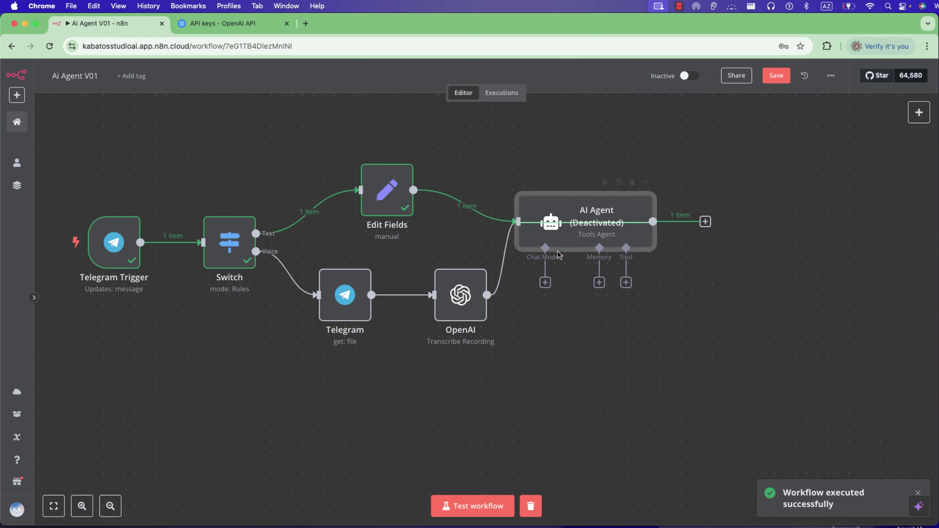
click(618, 183)
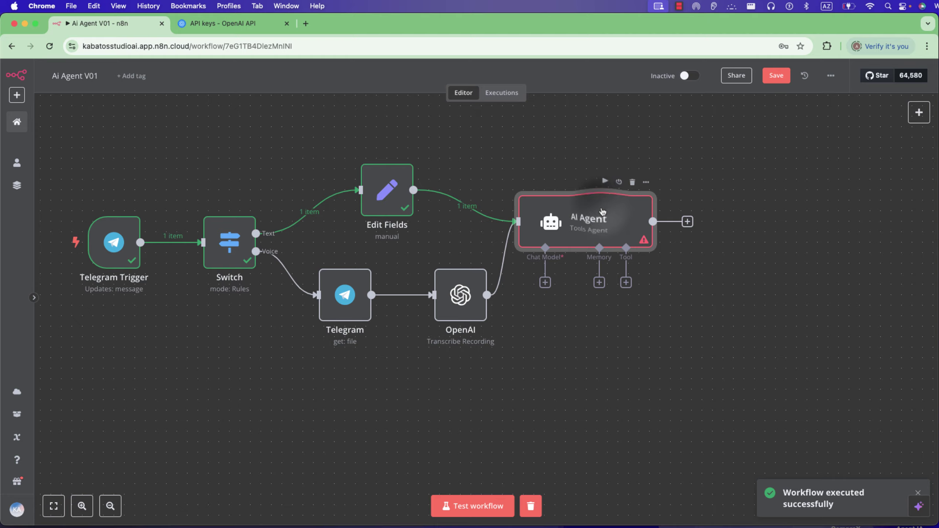
- Inspect the AI Agent's input data and run the Edit Fields node on its own to check its output
double_click(602, 214)
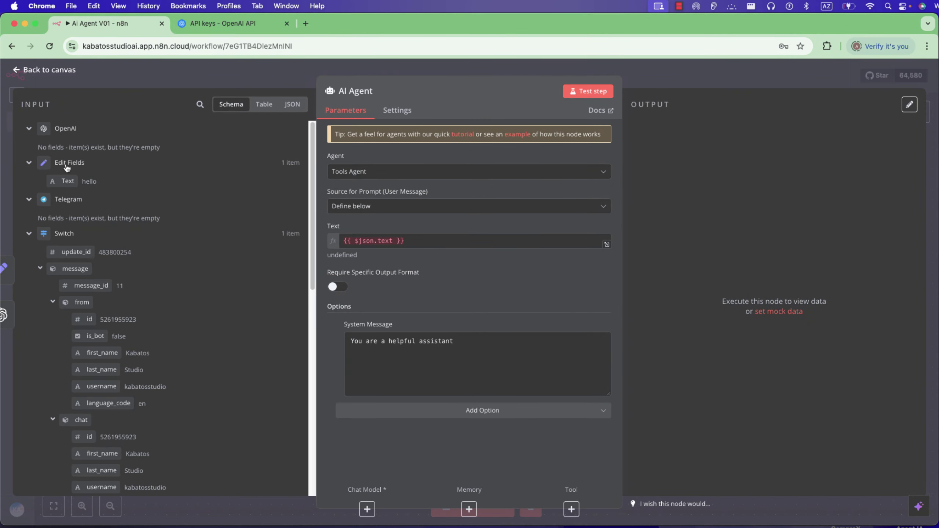
click(266, 80)
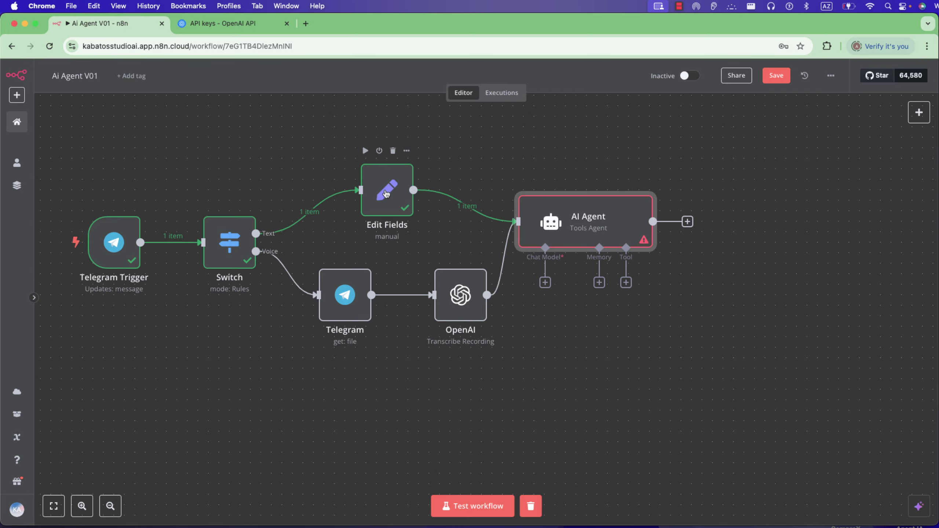
double_click(385, 193)
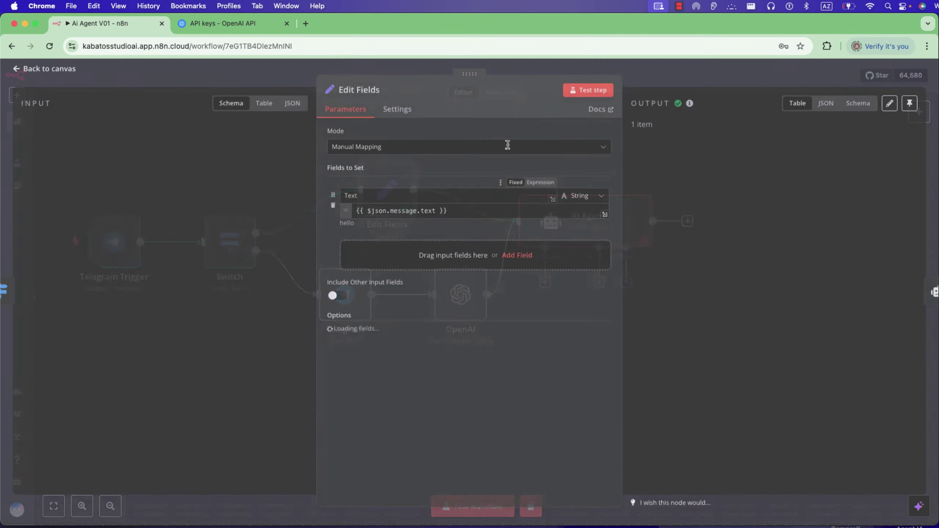
click(585, 93)
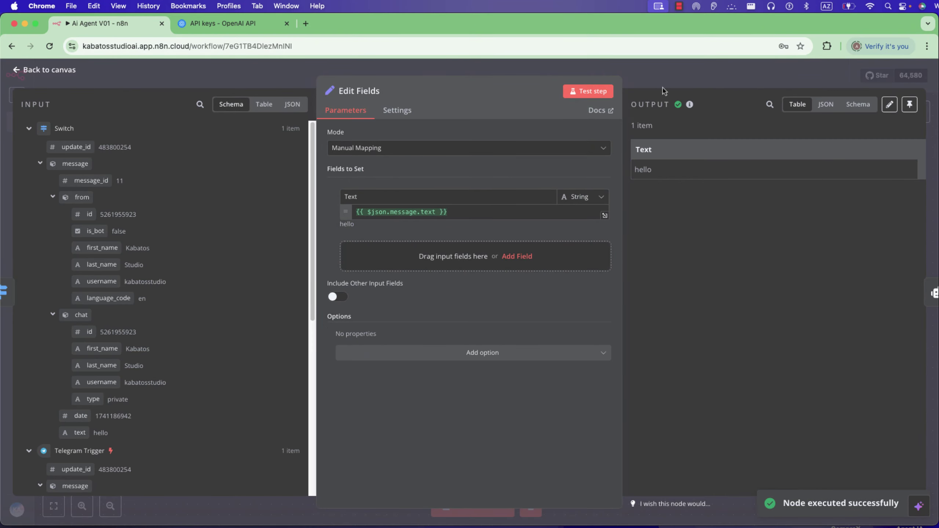
click(665, 67)
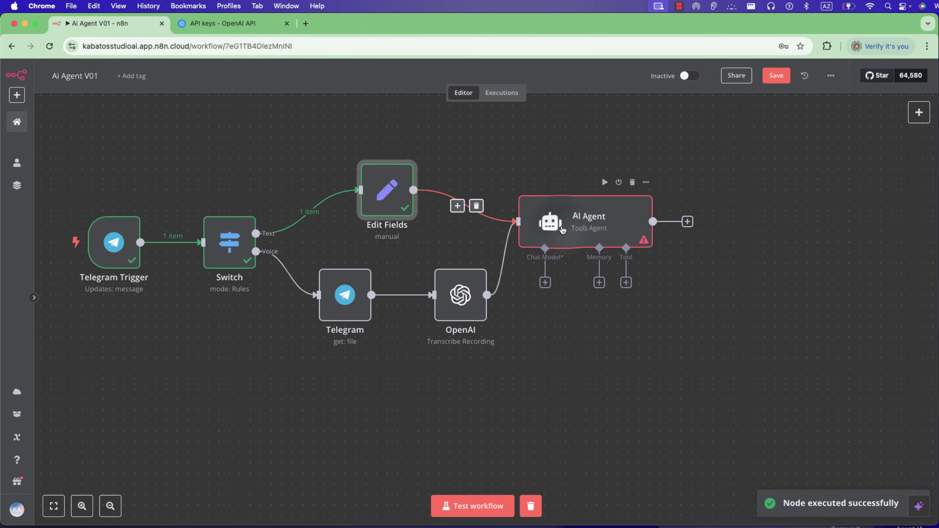
- Replace the AI Agent's Text expression with the Edit Fields Text value, {{ $json.Text }}
click(562, 230)
double_click(560, 226)
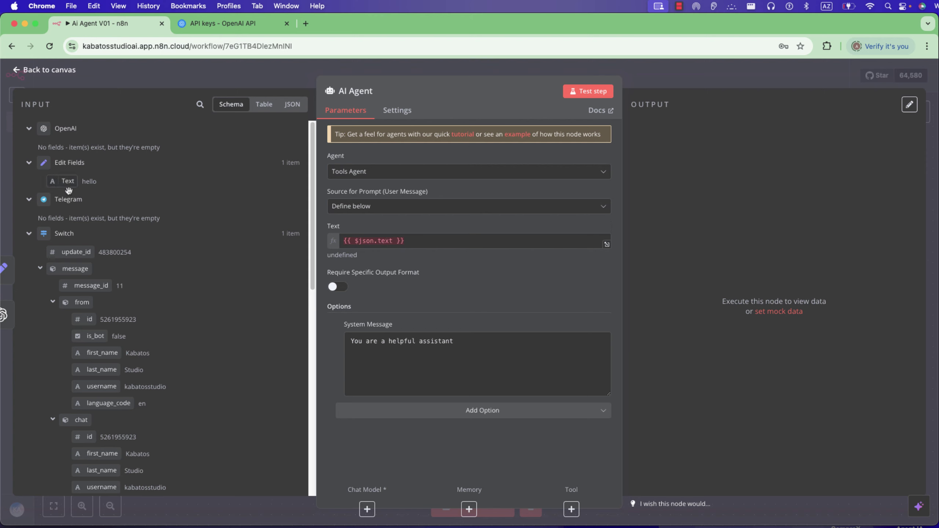
drag(68, 190, 494, 241)
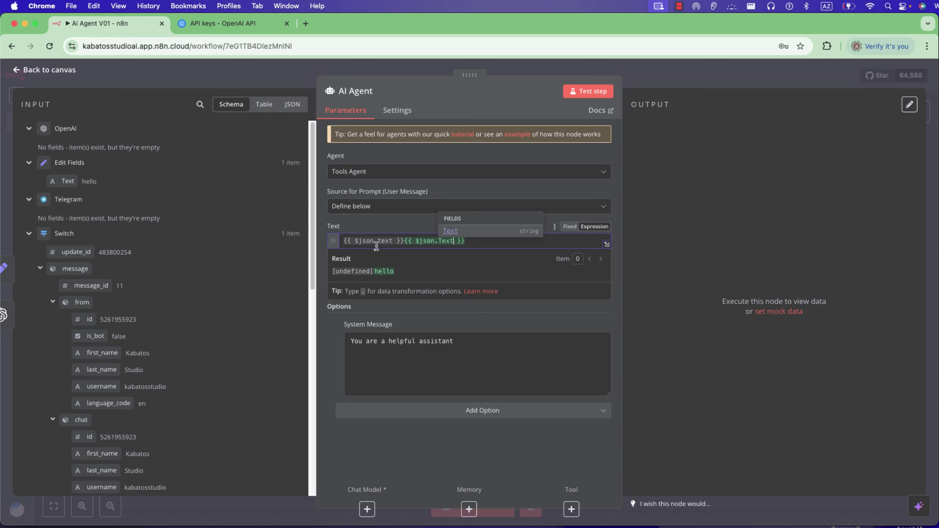
drag(404, 241, 341, 242)
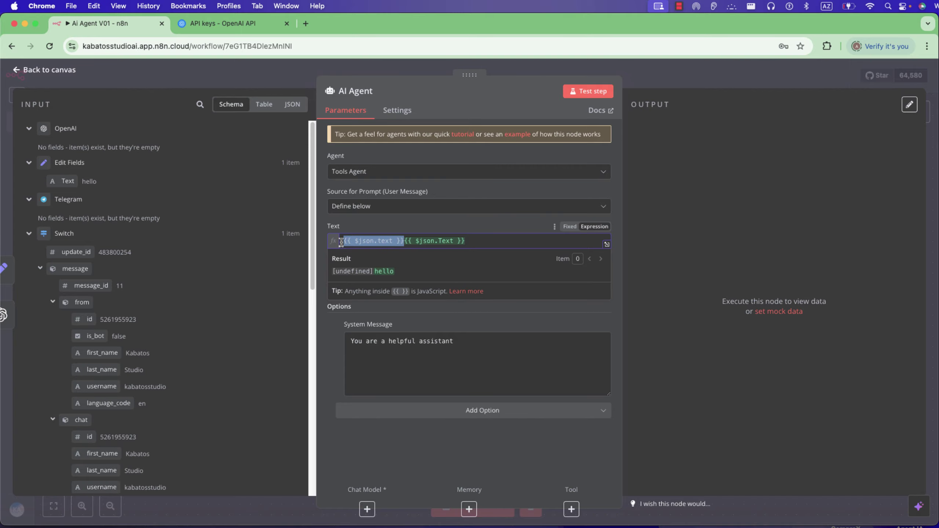
key(BackSpace)
key(Escape)
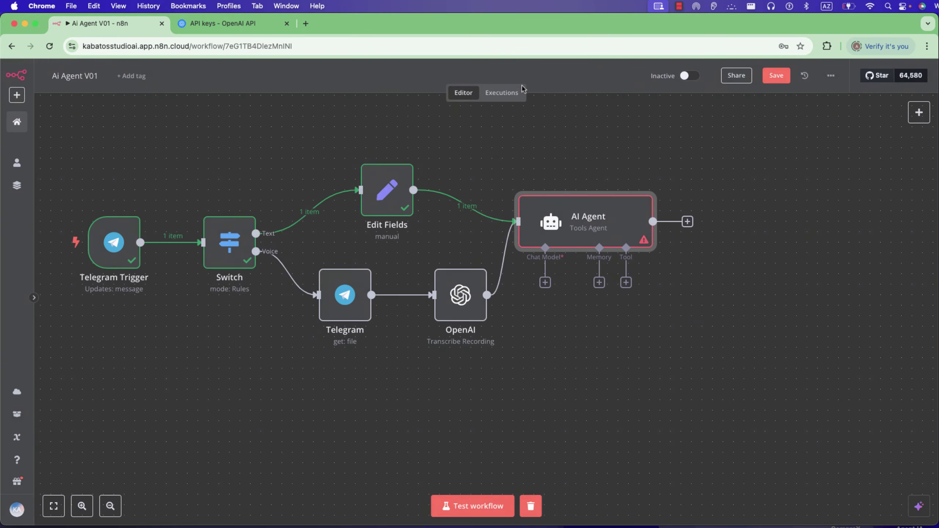
- Attach an OpenAI Chat Model to the AI Agent as its language model
mouse_move(470, 310)
mouse_move(588, 227)
click(545, 284)
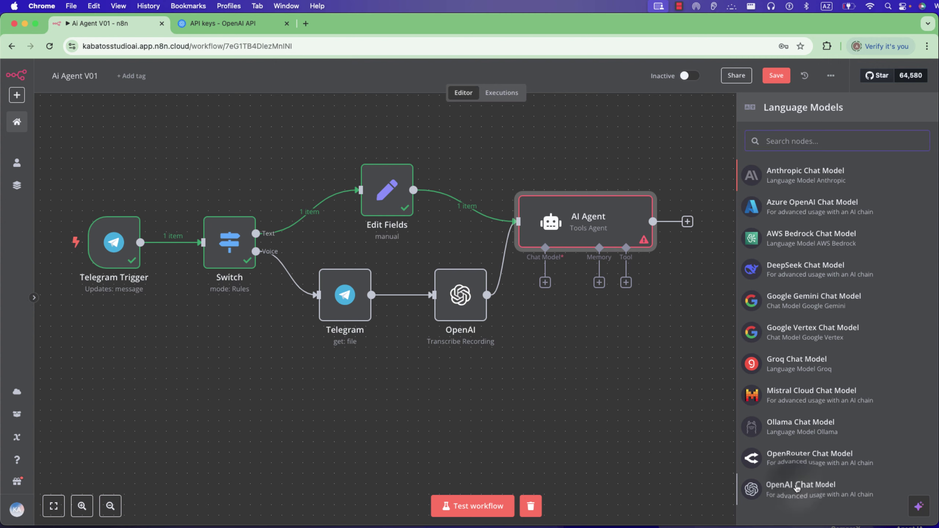
click(796, 489)
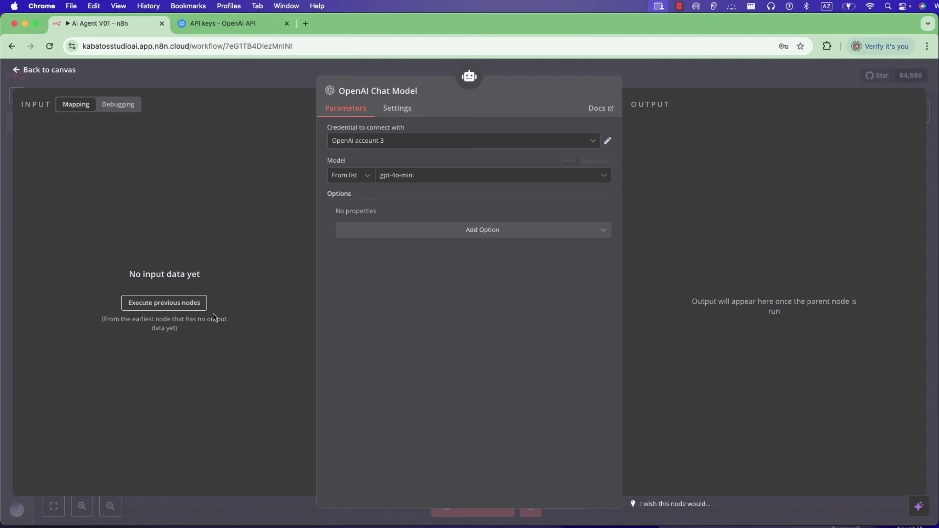
- Execute the chat model's previous nodes and check its input in the Debugging and Mapping views
click(181, 307)
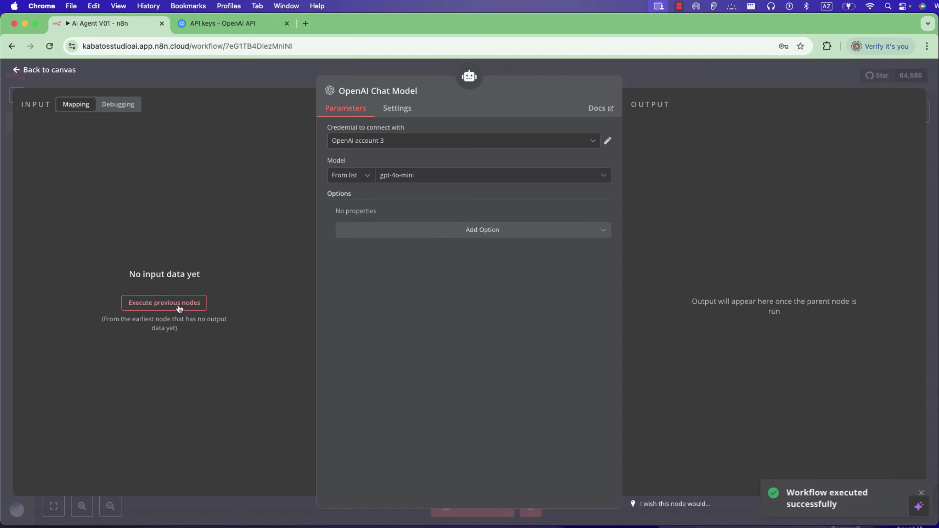
click(118, 105)
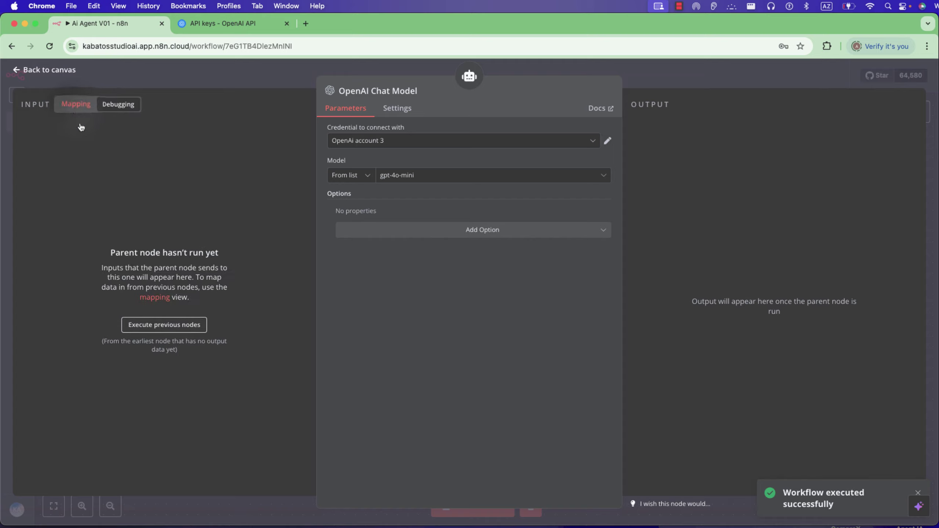
click(76, 104)
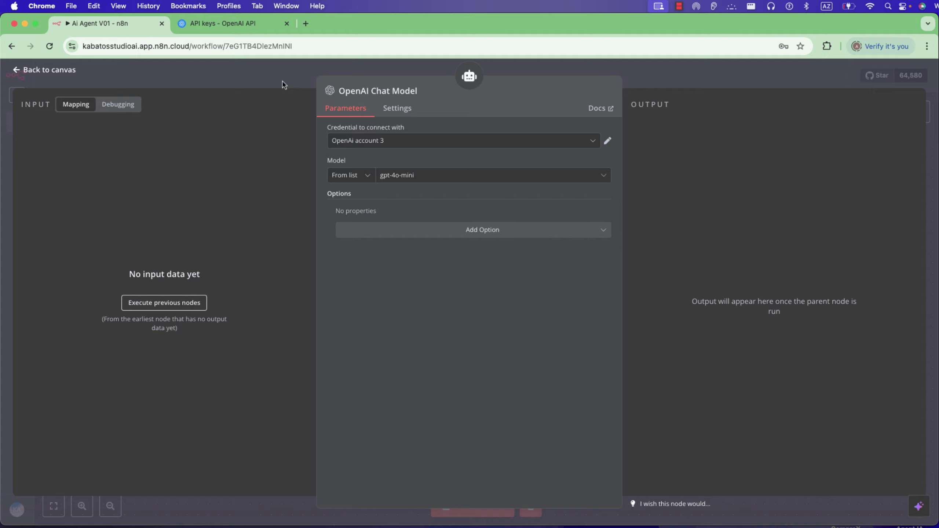
- Set the OpenAI Chat Model's model to gpt-4o and return to the canvas
click(418, 176)
scroll(380, 301, down, 4)
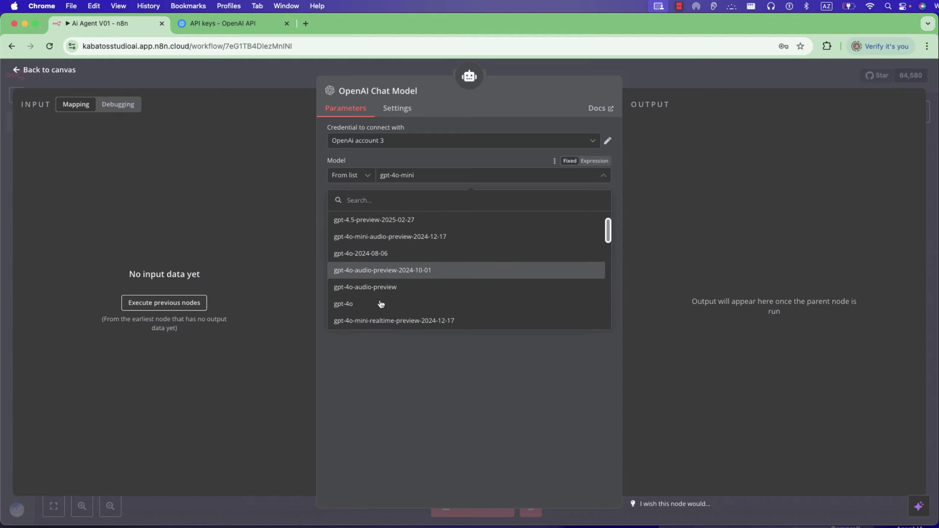
click(375, 288)
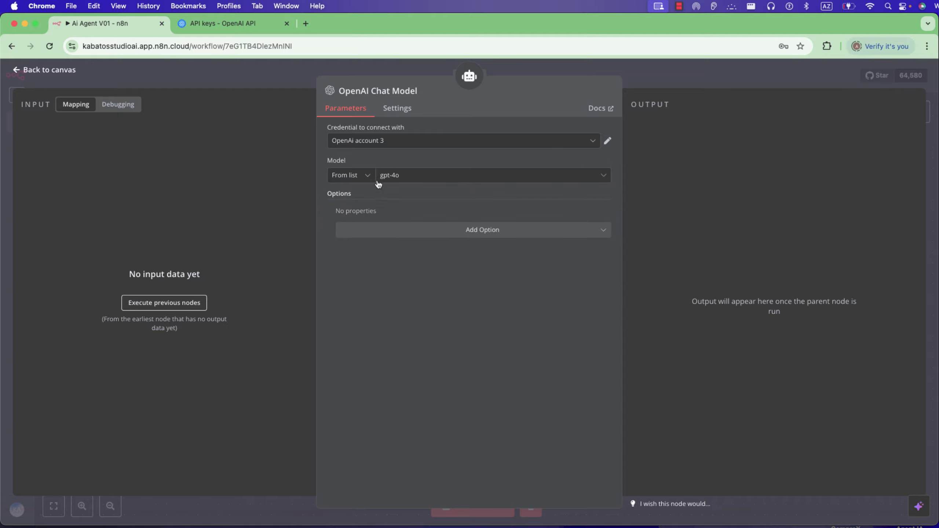
click(278, 79)
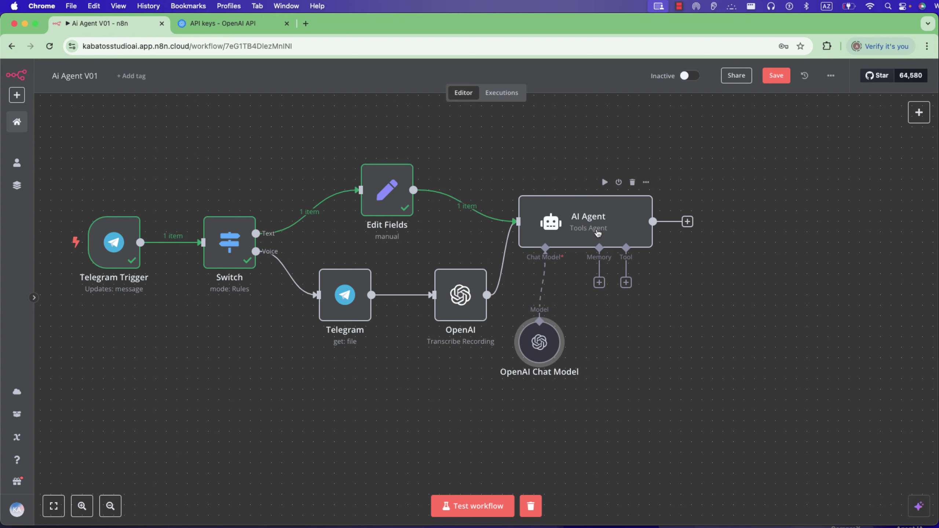
- Attach a Window Buffer Memory to the AI Agent with its Session ID set to Define below, and position it beneath the agent
click(599, 282)
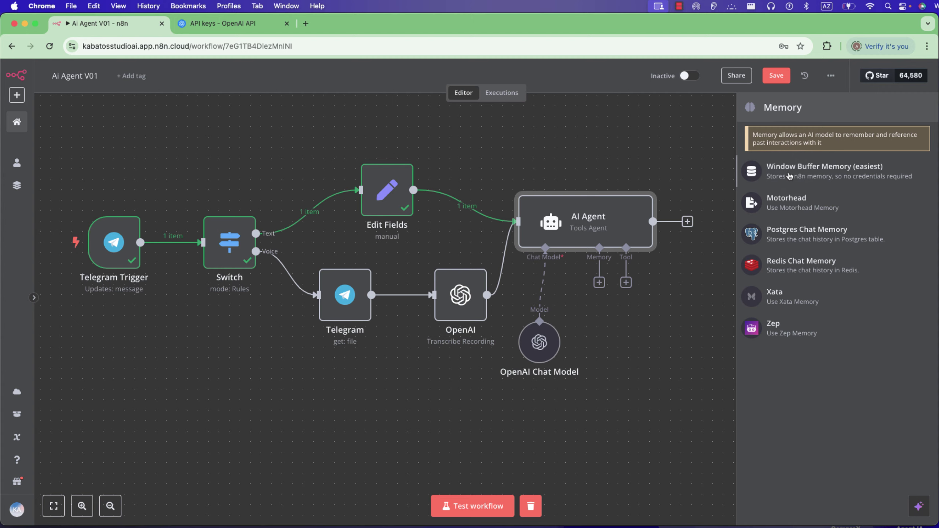
click(790, 176)
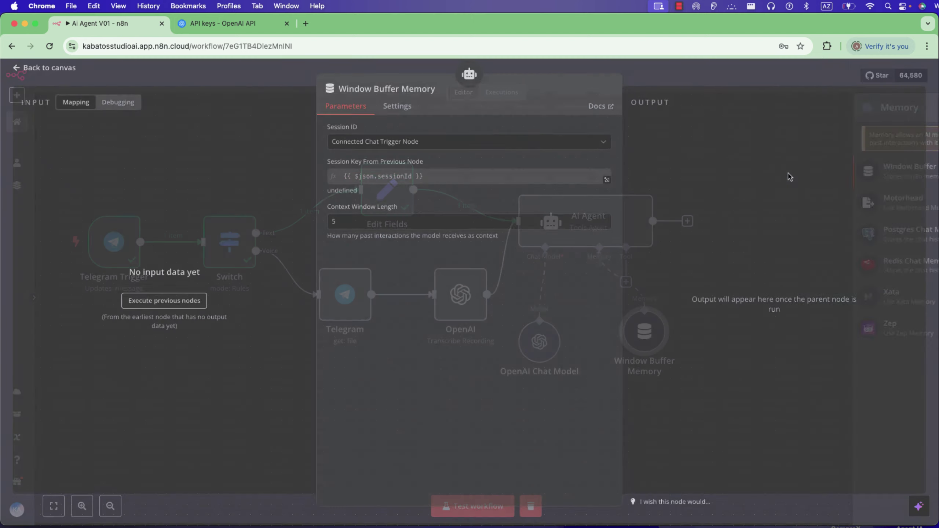
click(434, 147)
click(405, 205)
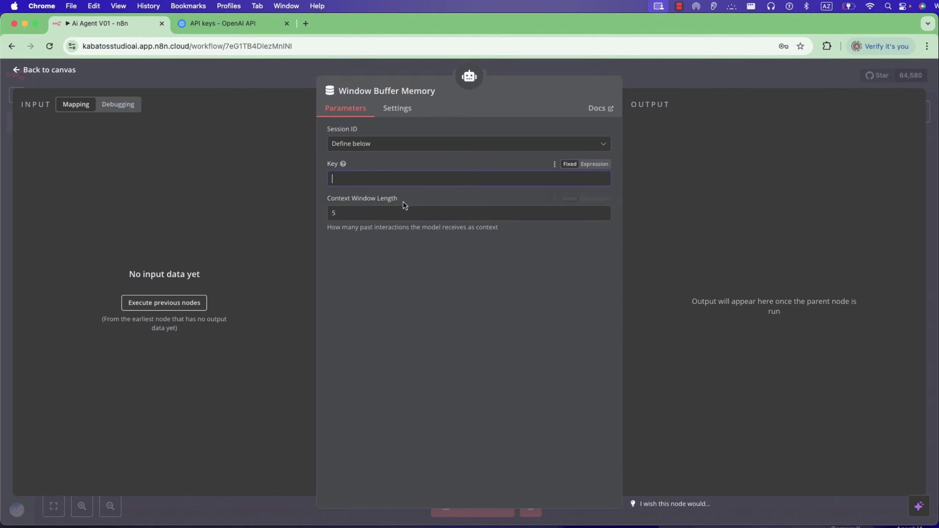
click(356, 177)
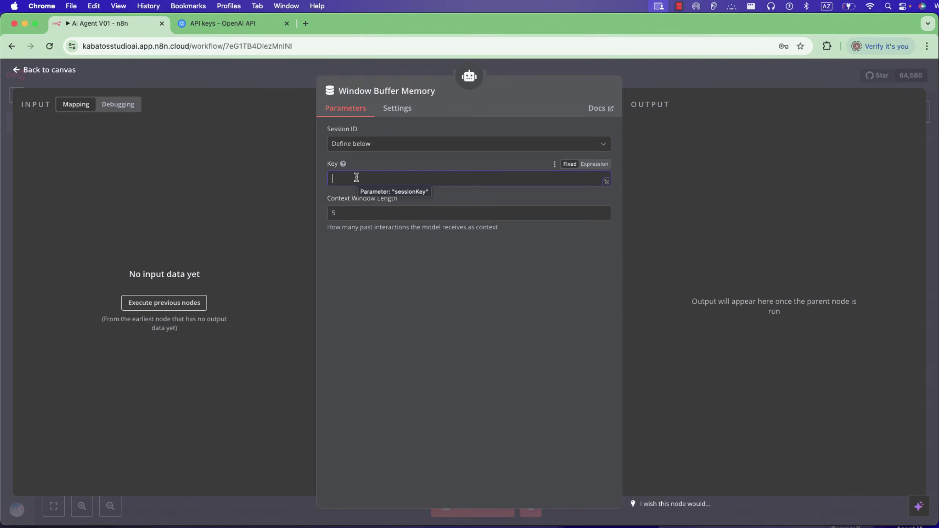
click(250, 63)
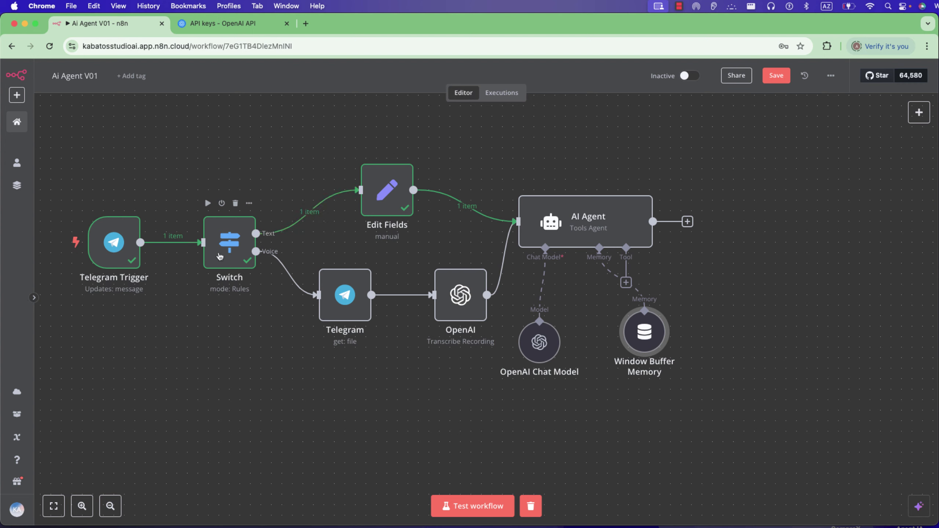
drag(644, 331, 613, 384)
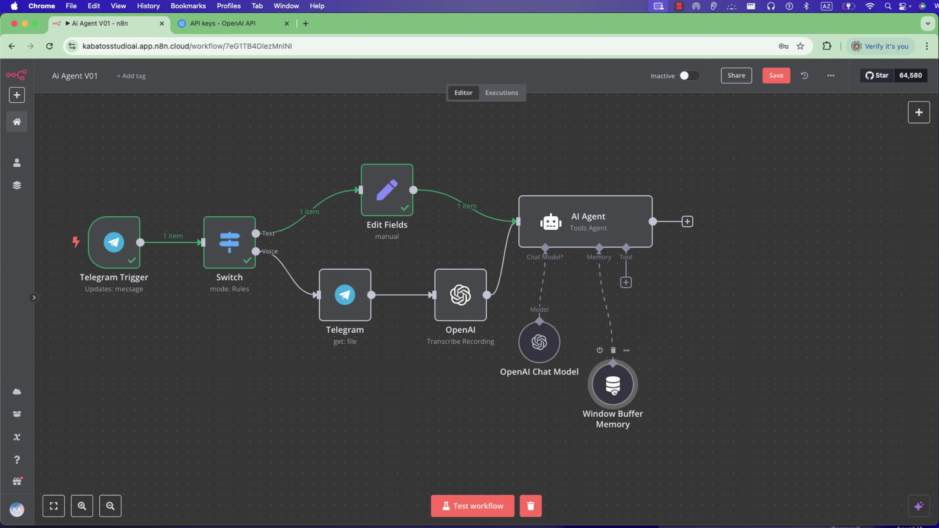
- Test the workflow by sending the message "hello" to the Direcxion Ai bot in Telegram Web, and return to the n8n canvas
click(476, 506)
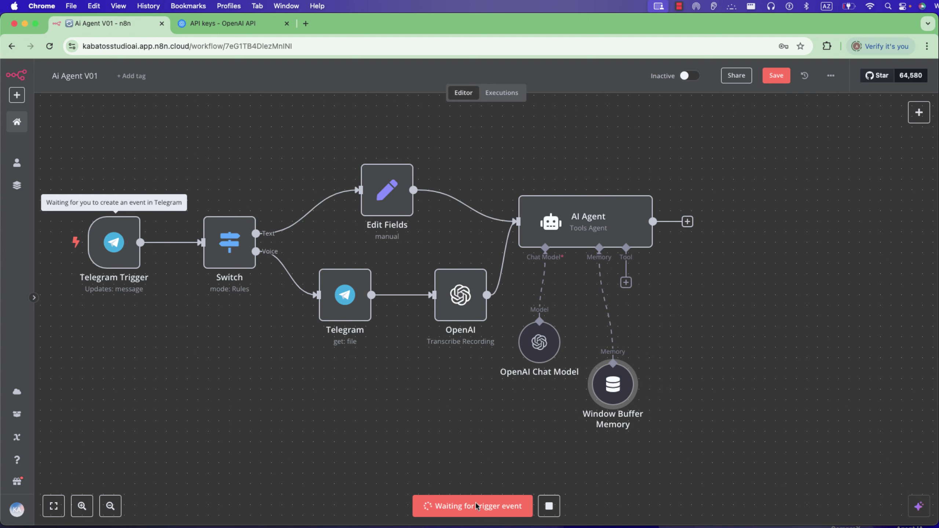
key(super+Tab)
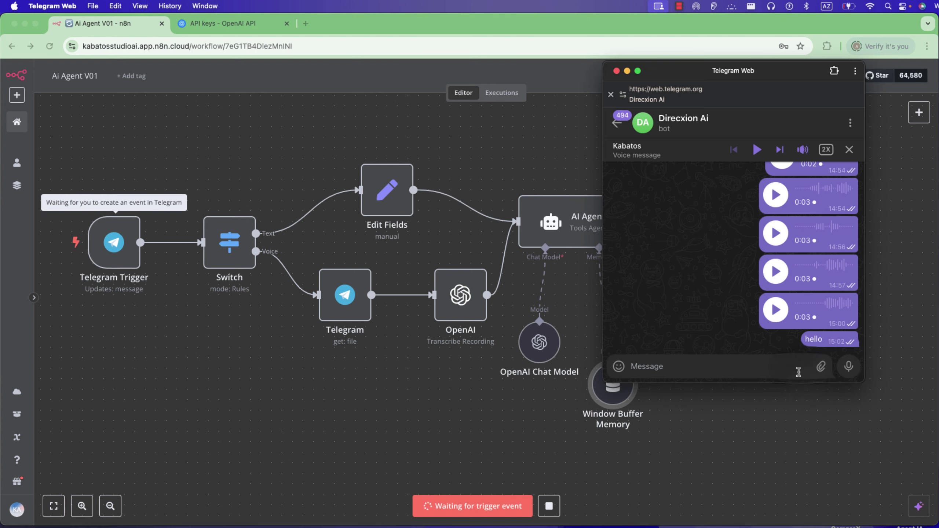
text(hello)
key(Return)
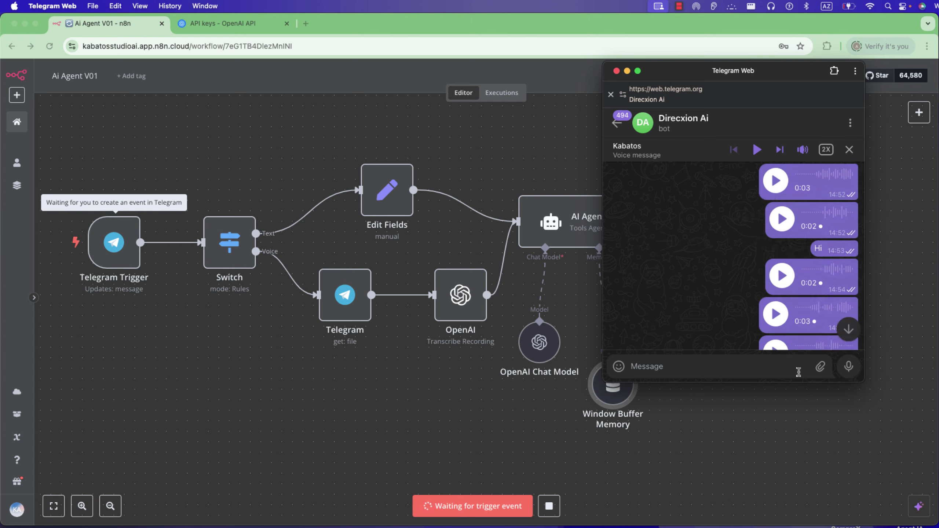
click(490, 427)
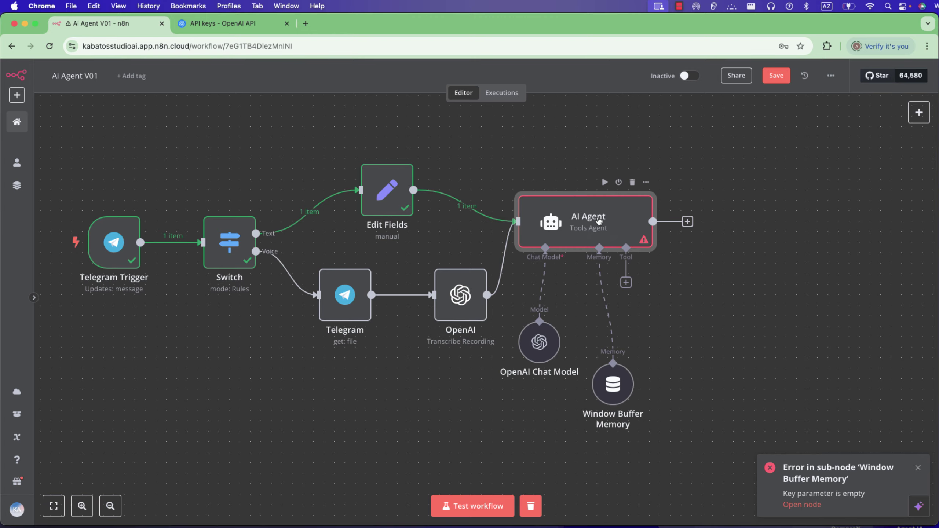
- Examine the AI Agent's input schema for the Switch node's message and chat fields
double_click(599, 209)
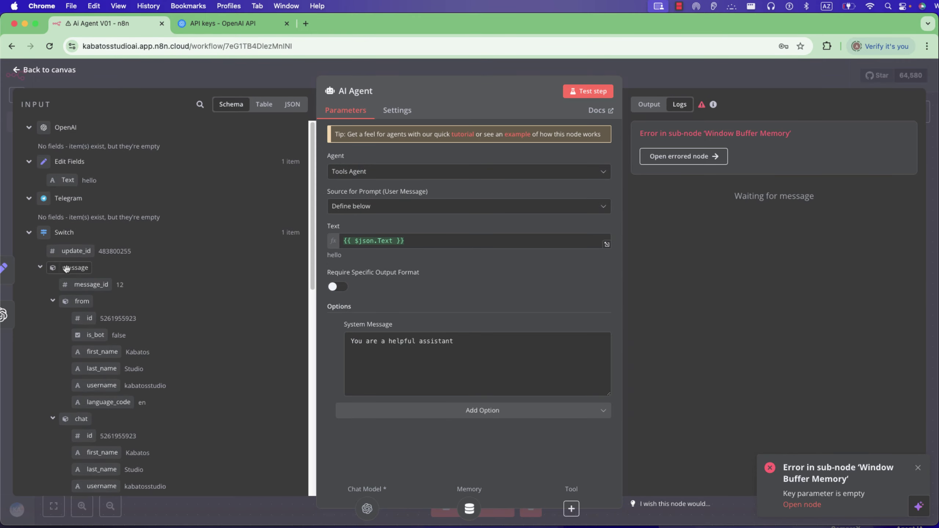
scroll(64, 259, down, 5)
scroll(64, 266, up, 2)
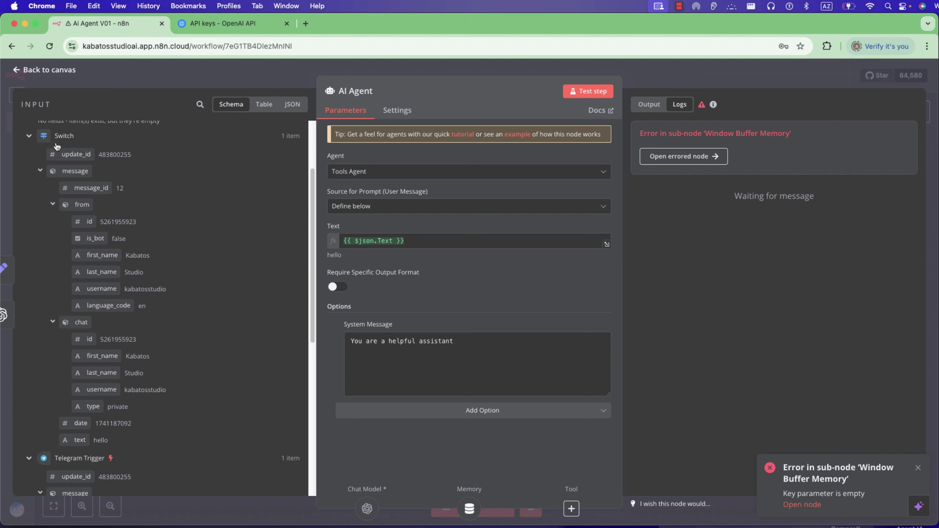
scroll(83, 240, down, 2)
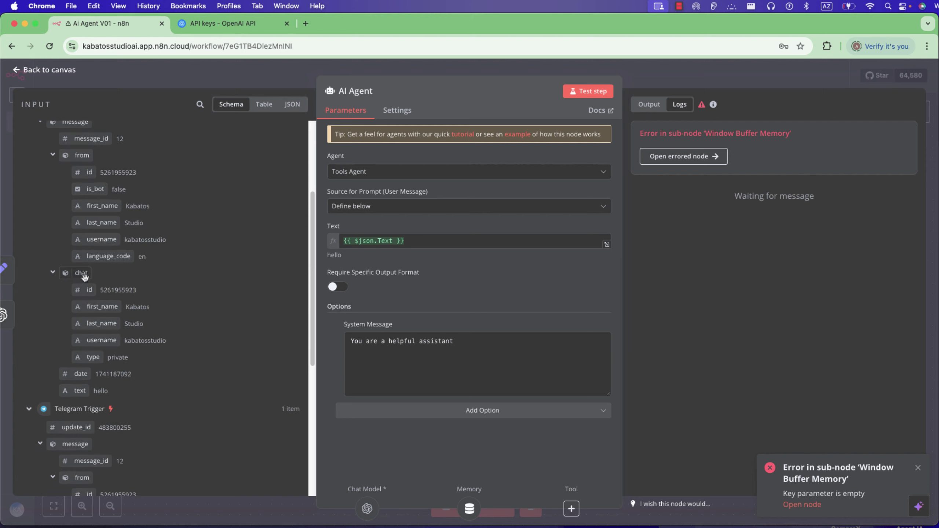
click(228, 84)
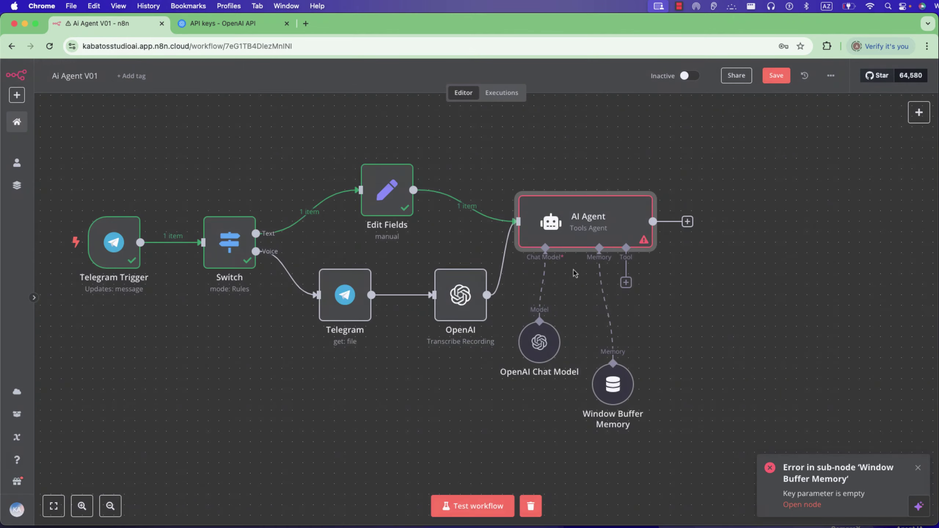
- Check the Window Buffer Memory's input data and run the AI Agent node on its own from the canvas
double_click(613, 386)
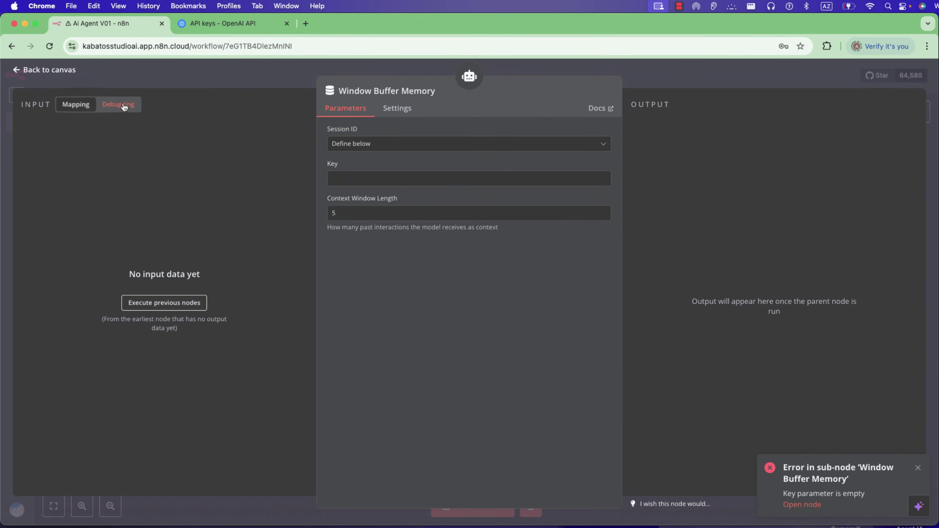
click(421, 68)
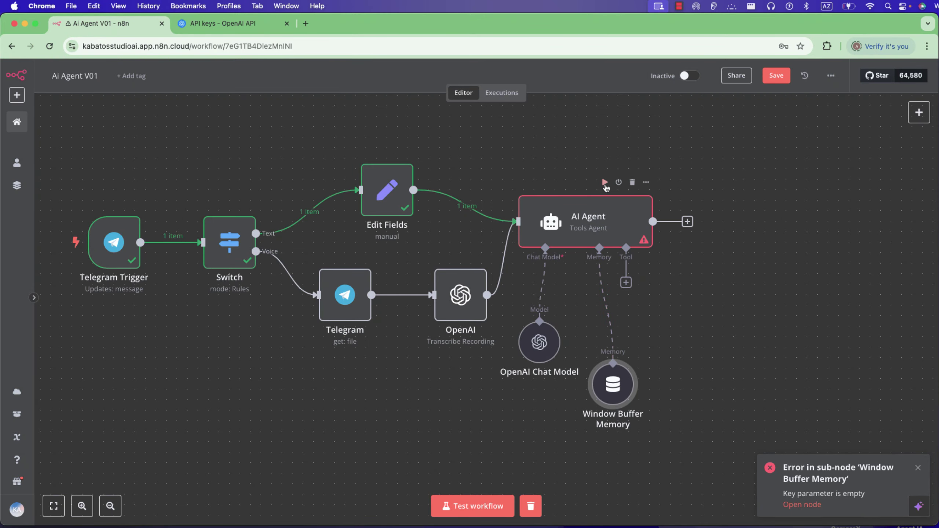
click(605, 184)
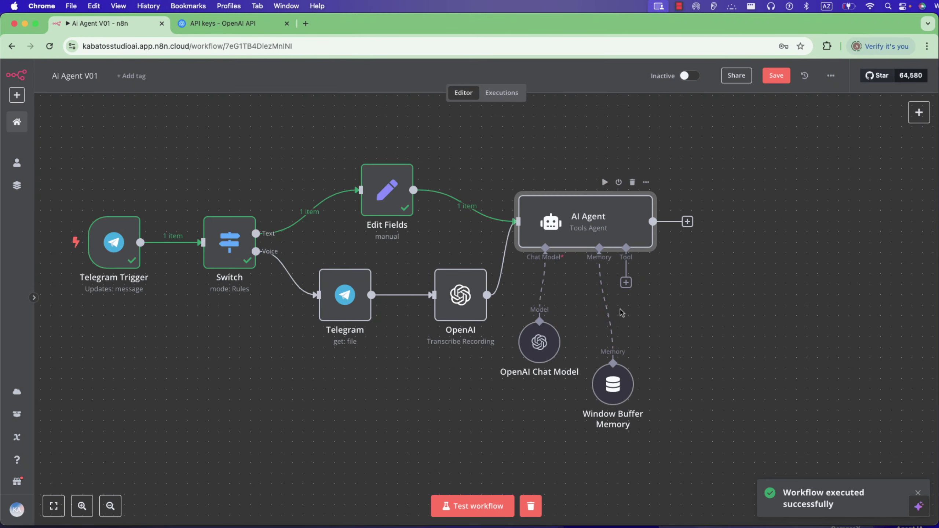
- Execute the Window Buffer Memory's previous nodes from its settings, and disconnect the memory from the AI Agent on the canvas
double_click(614, 386)
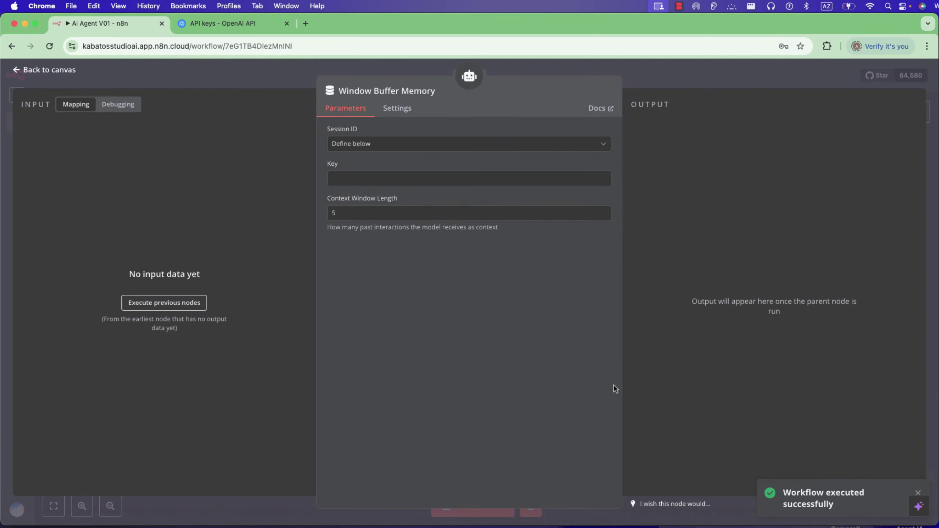
click(186, 303)
click(267, 77)
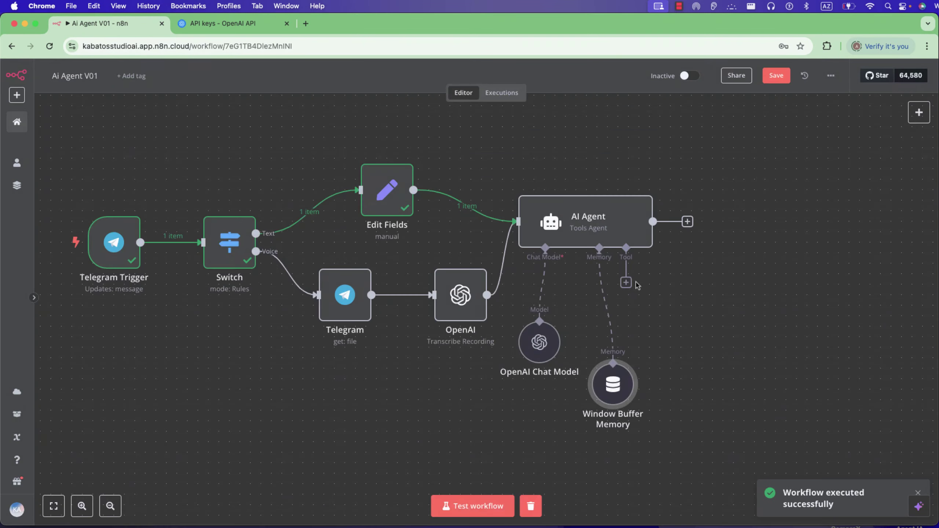
mouse_move(607, 309)
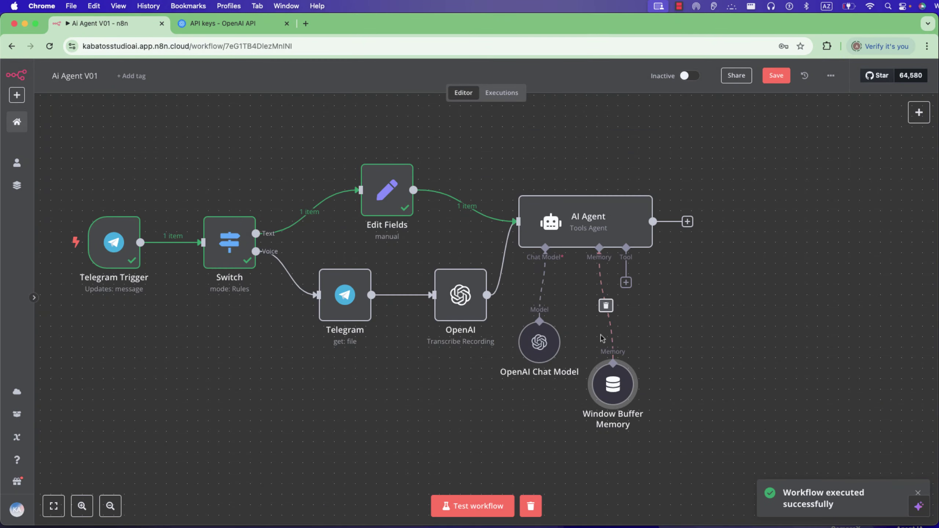
click(606, 307)
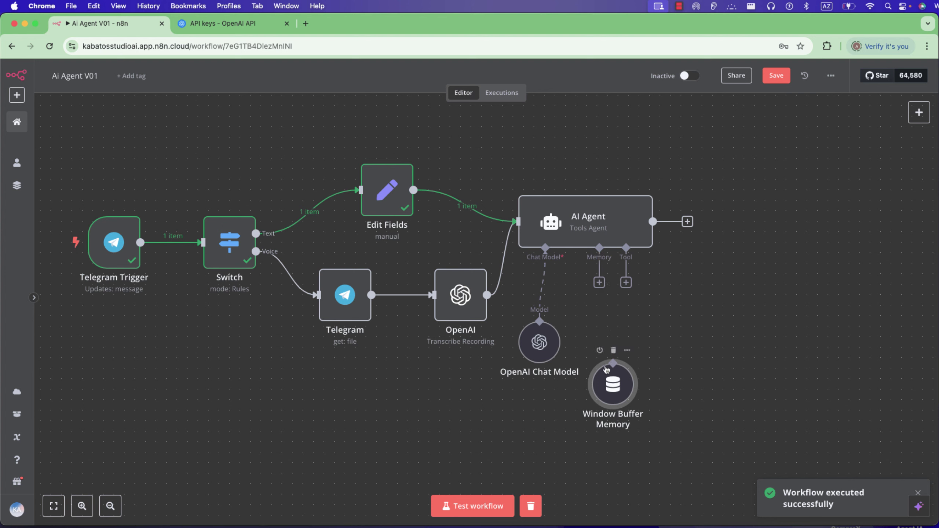
- Add a Telegram node with the Send a text message action after the AI Agent and review its credential and message parameters
click(688, 224)
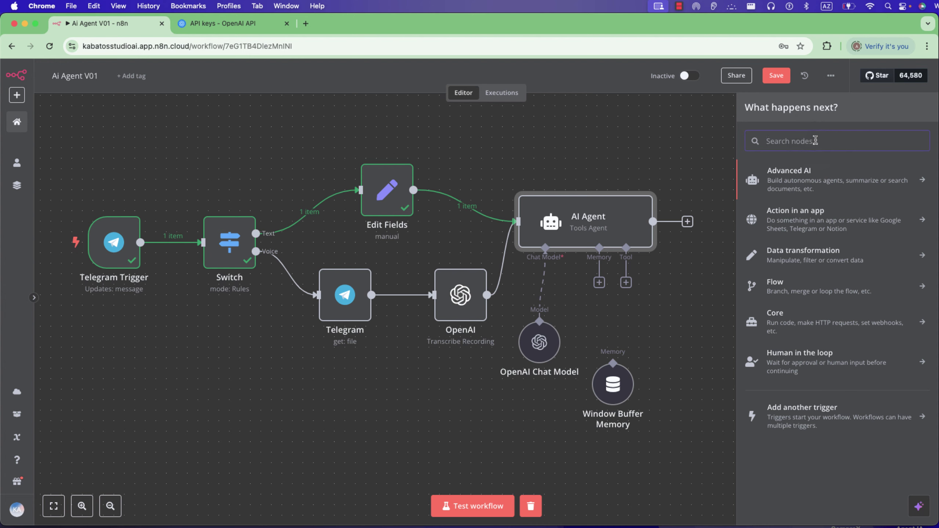
text(telegram)
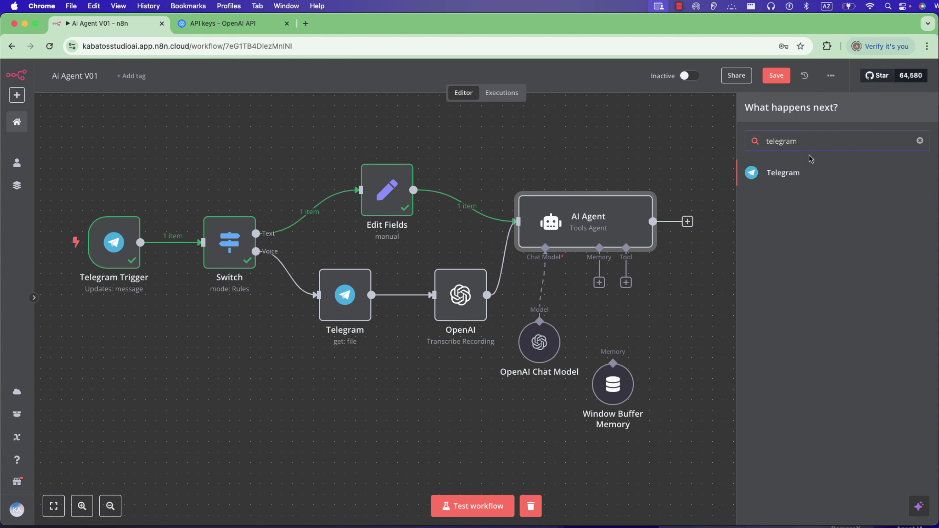
click(810, 172)
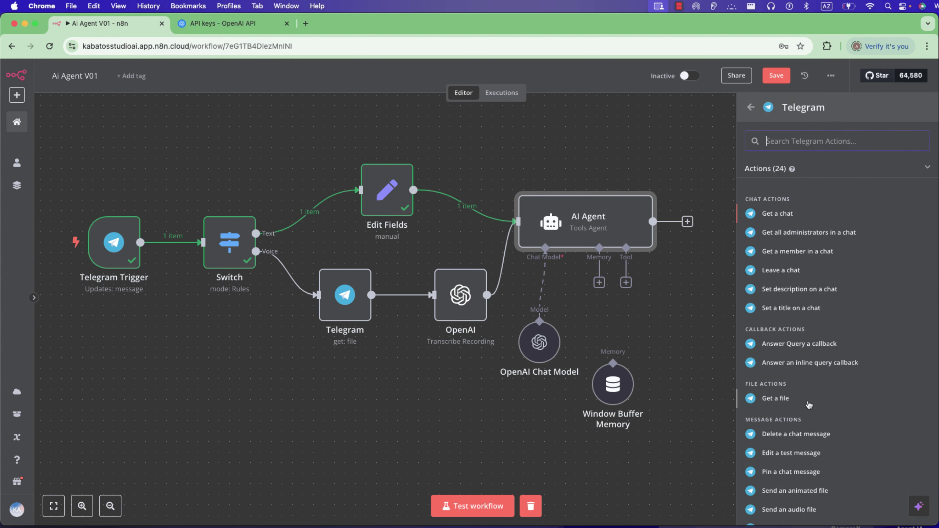
scroll(809, 405, down, 5)
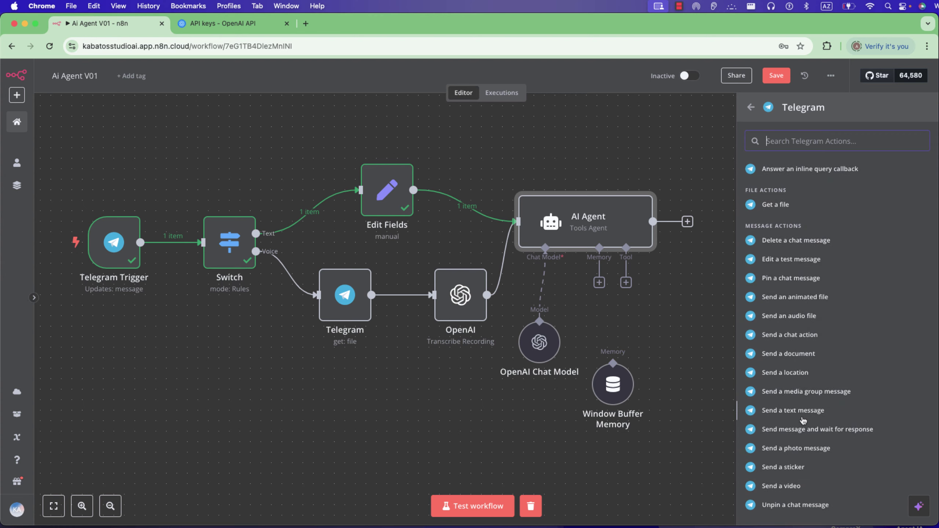
click(805, 411)
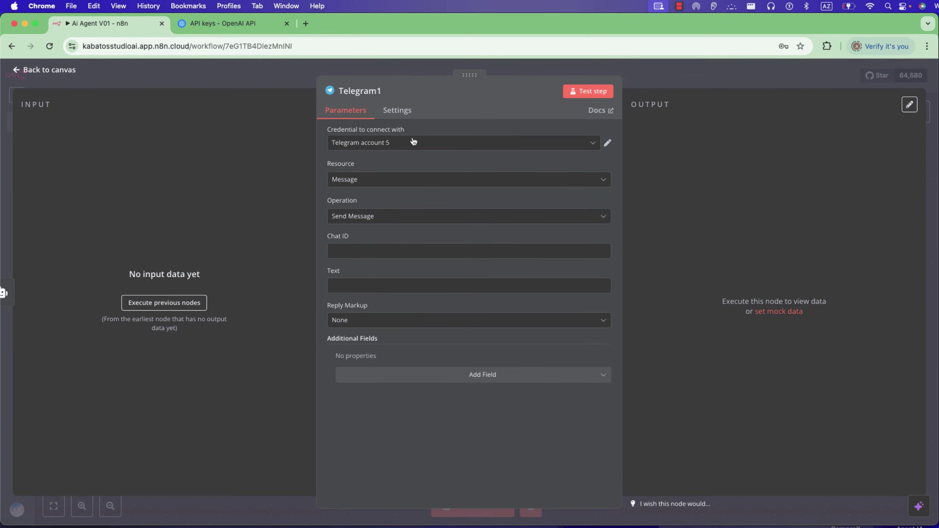
click(412, 142)
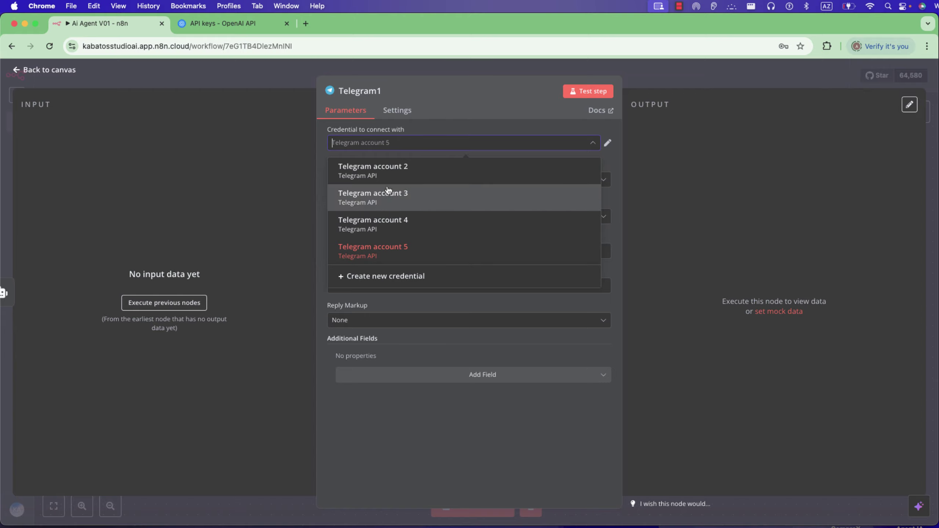
click(302, 82)
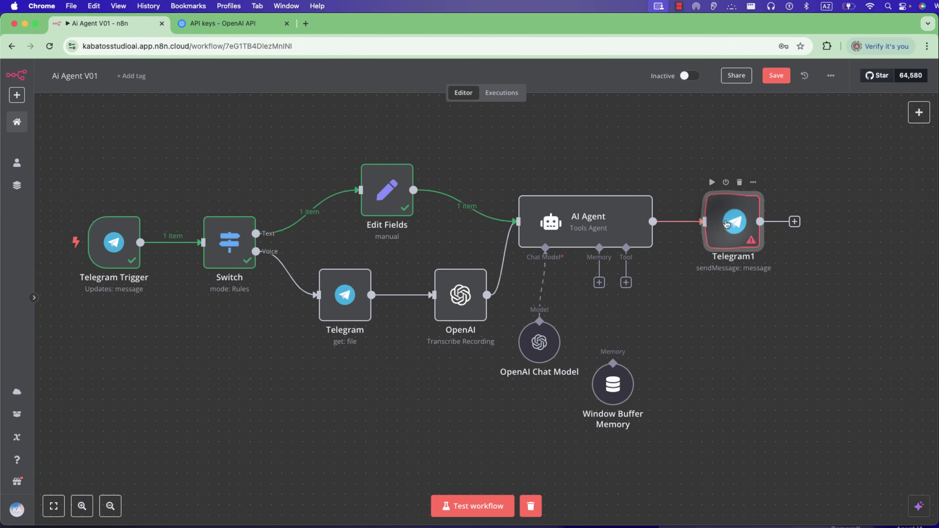
key(Return)
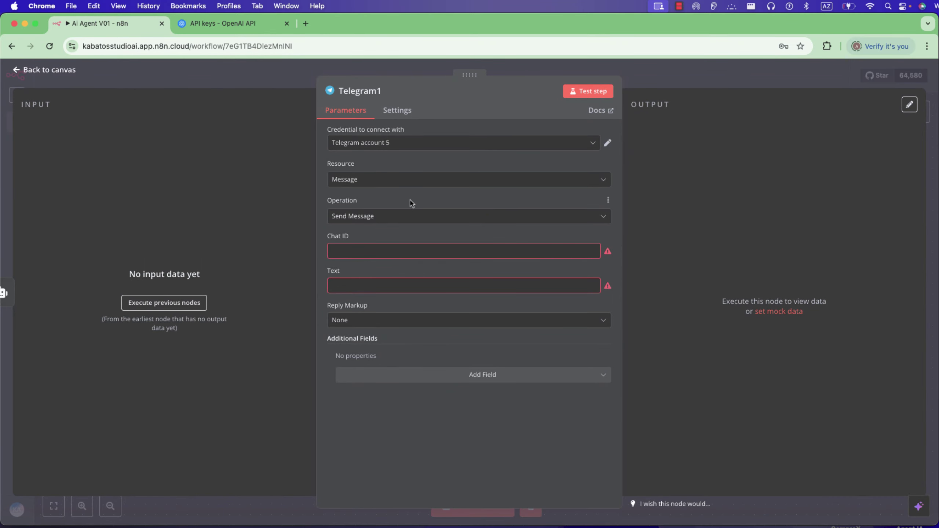
click(262, 70)
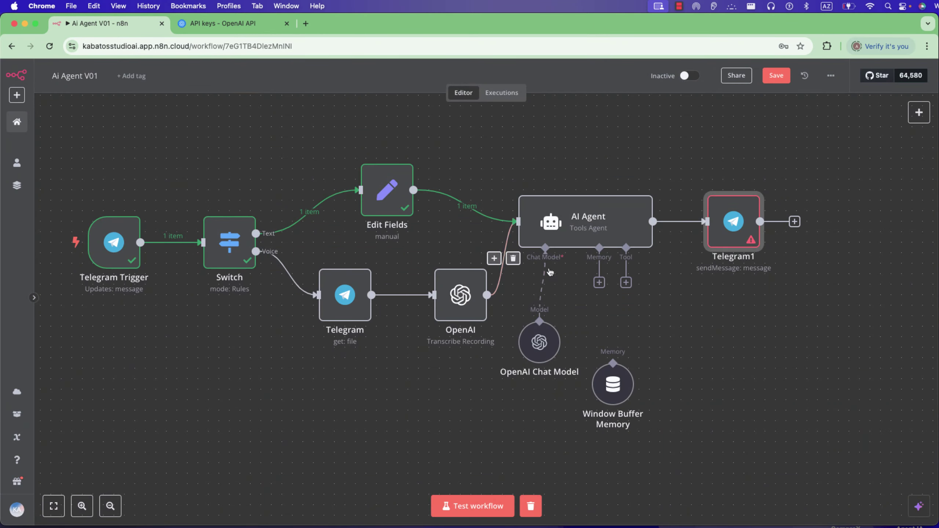
- Move the disconnected Window Buffer Memory away from the AI Agent and test the AI Agent step
drag(613, 385, 665, 406)
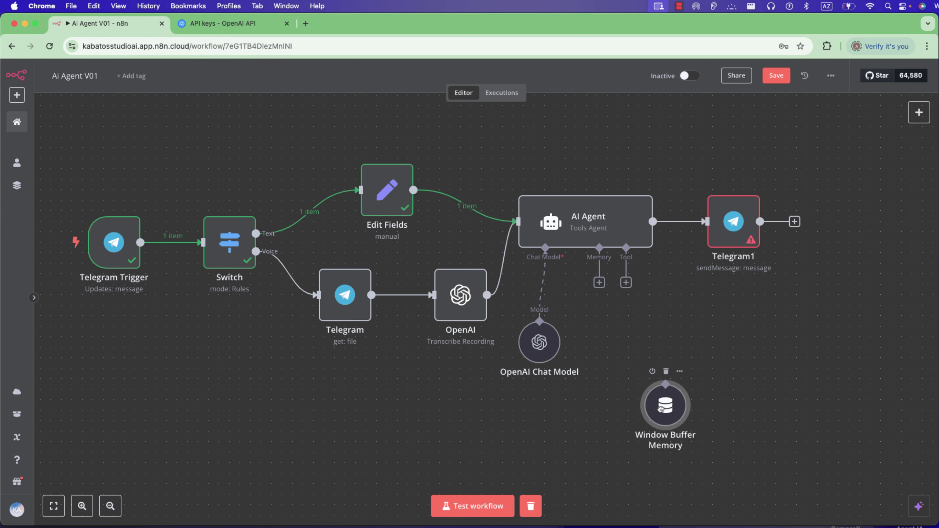
click(585, 230)
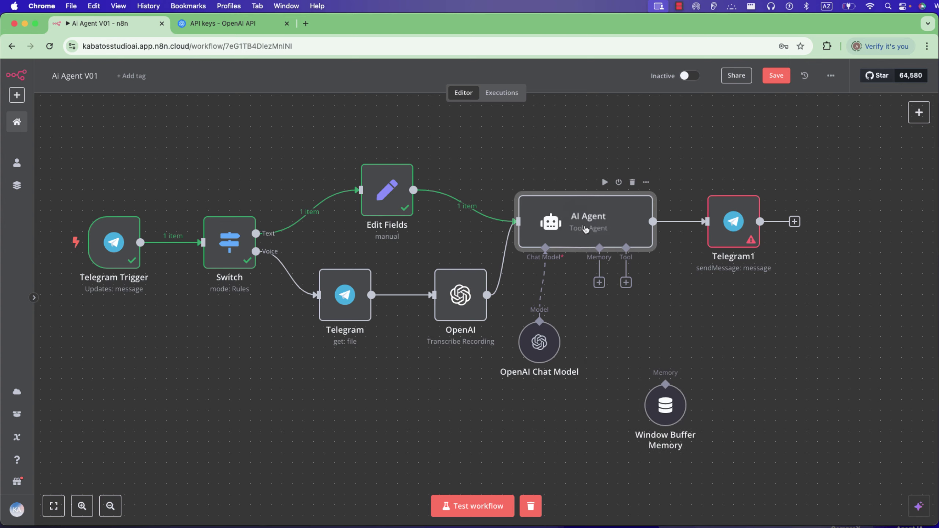
double_click(582, 227)
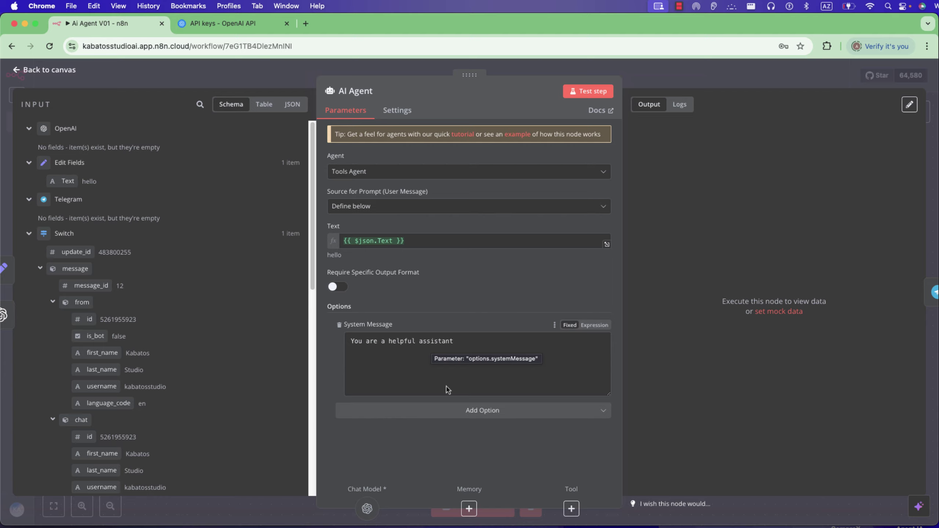
click(588, 91)
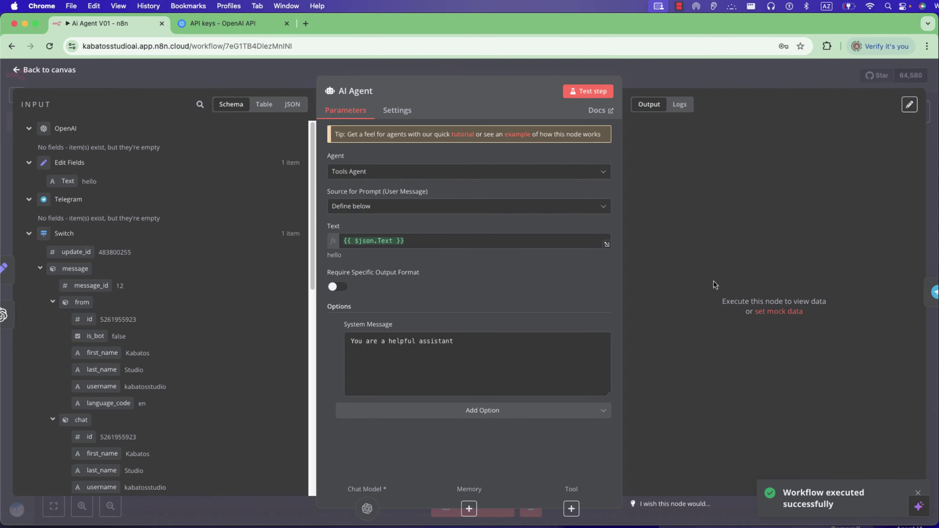
click(544, 71)
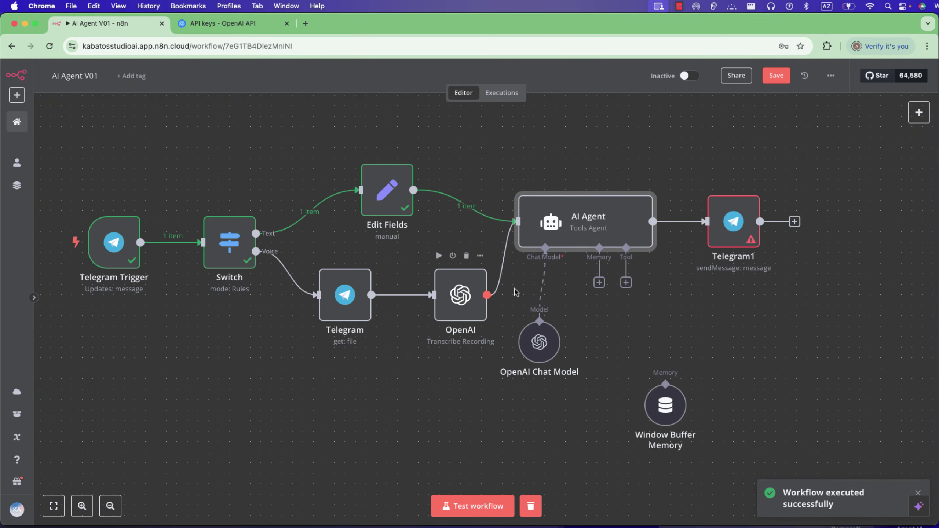
- Deactivate the Telegram1 node and test the workflow by sending "4+4 ?" to the Telegram bot
click(503, 508)
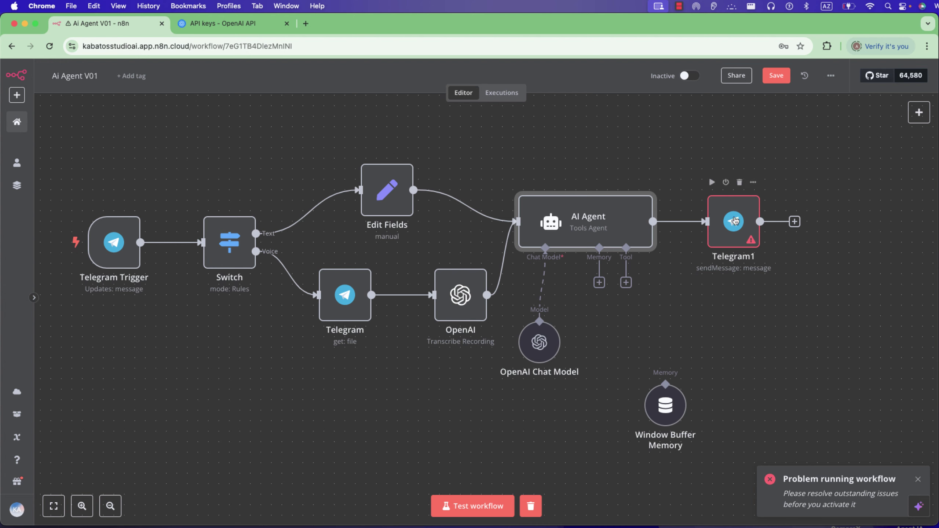
click(726, 182)
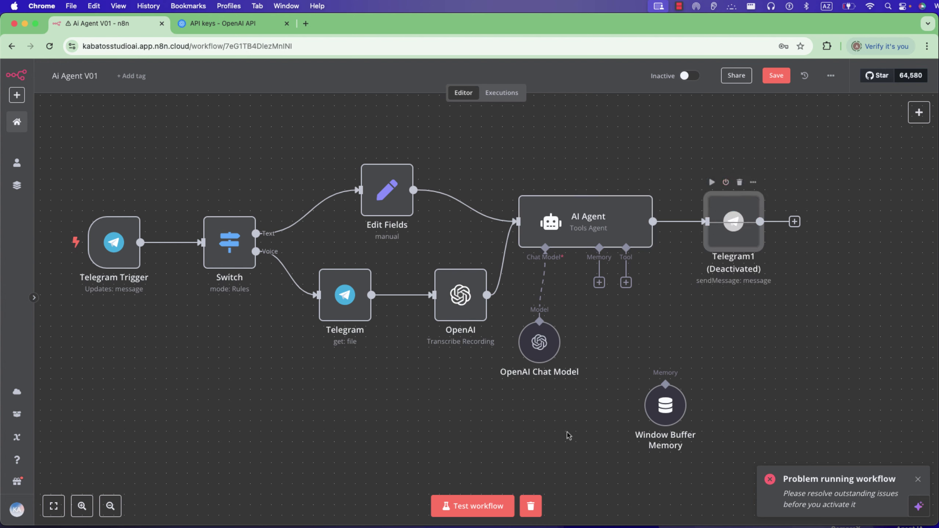
click(472, 506)
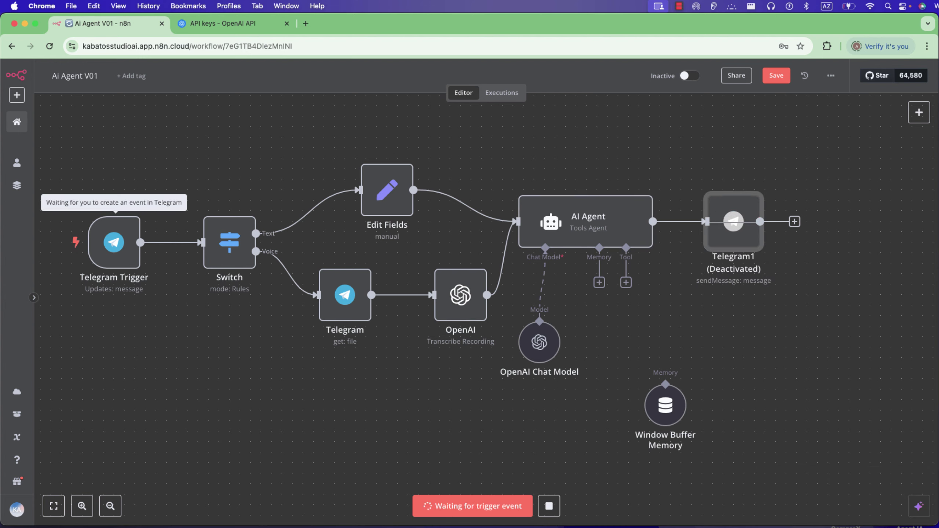
key(super+Tab)
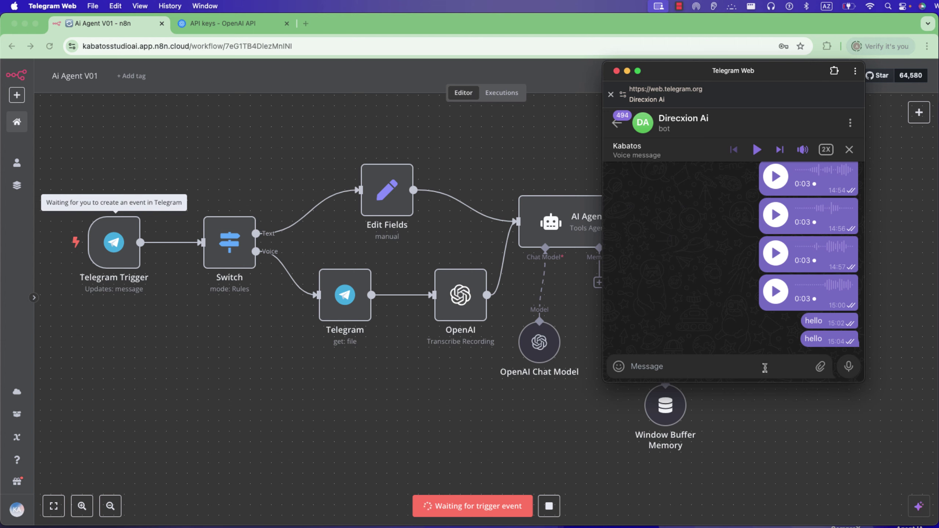
text(4+4 ?)
key(Return)
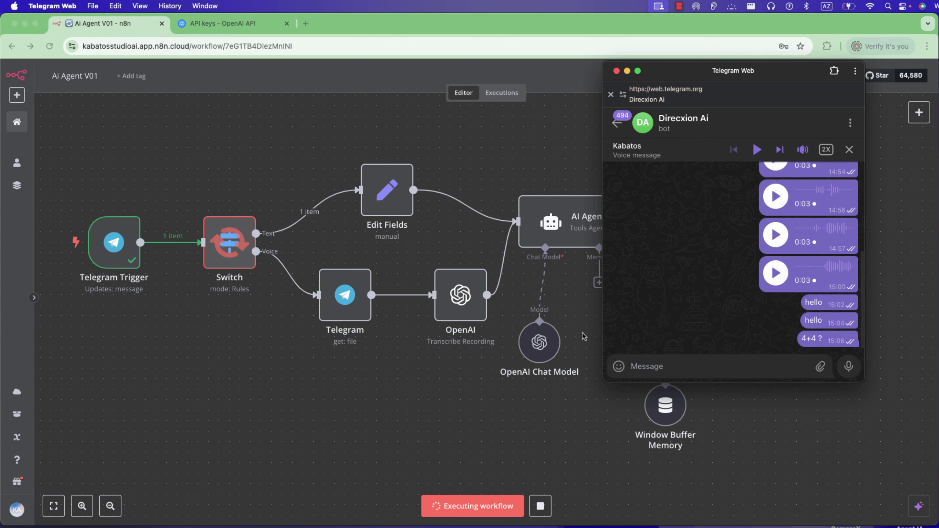
click(583, 231)
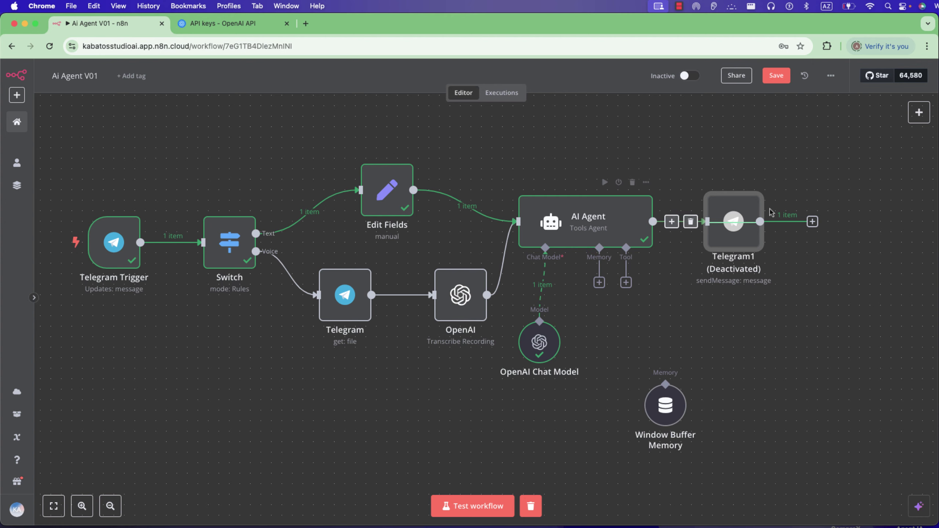
- Reactivate the Telegram1 node and map its Chat ID to the chat id from the Switch node's message data
click(725, 182)
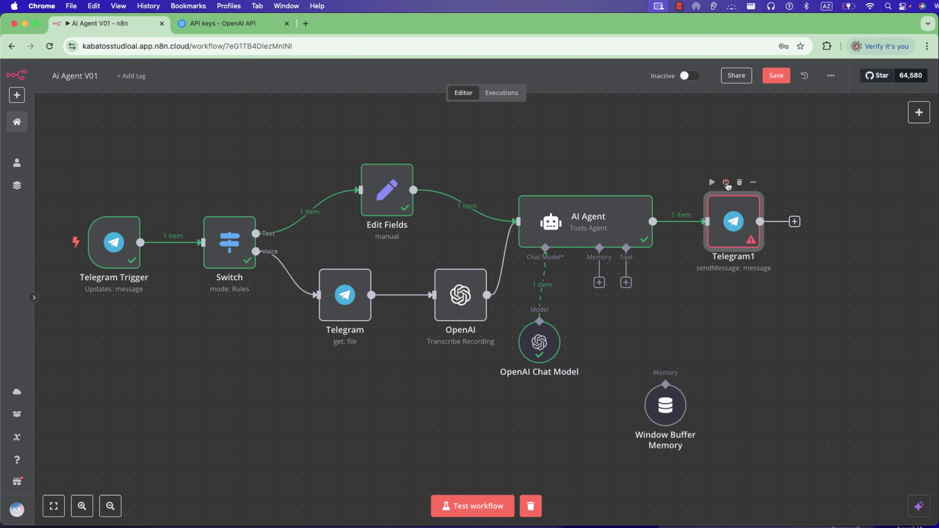
double_click(733, 224)
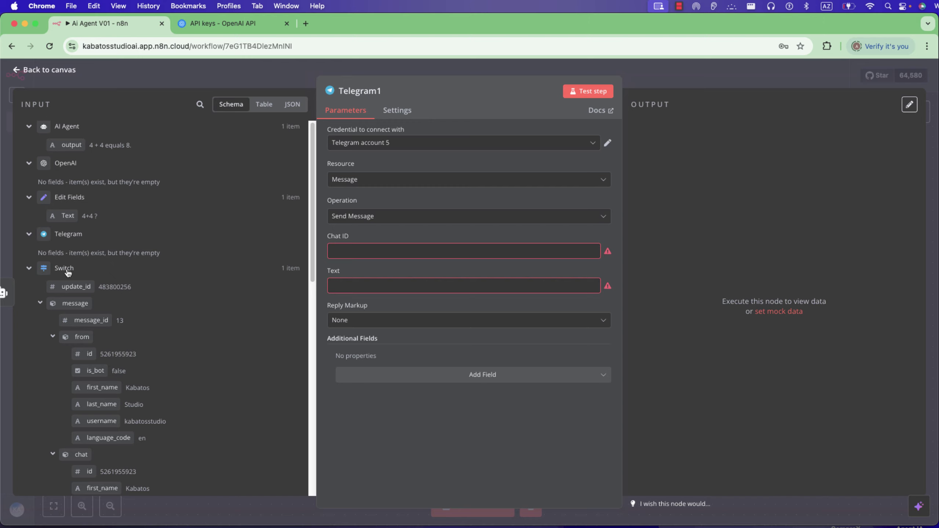
scroll(67, 272, down, 12)
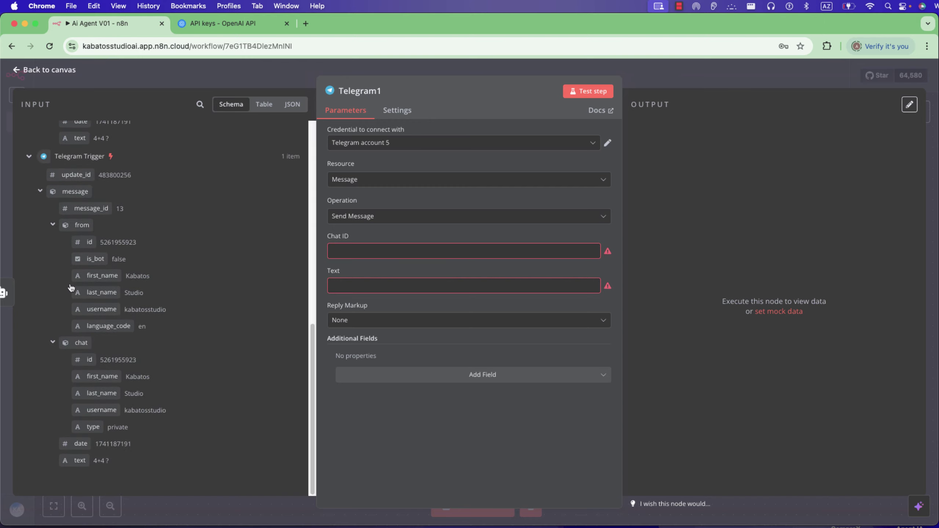
scroll(71, 288, up, 15)
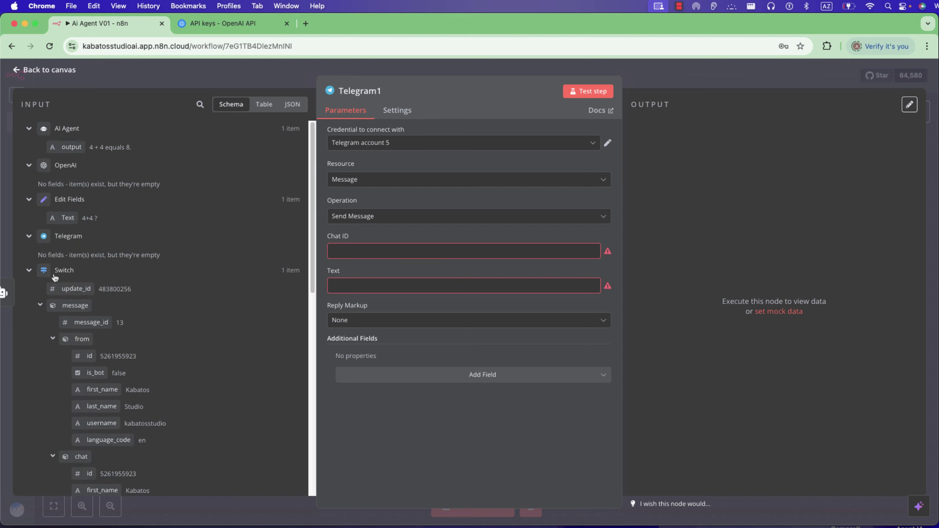
scroll(72, 276, down, 5)
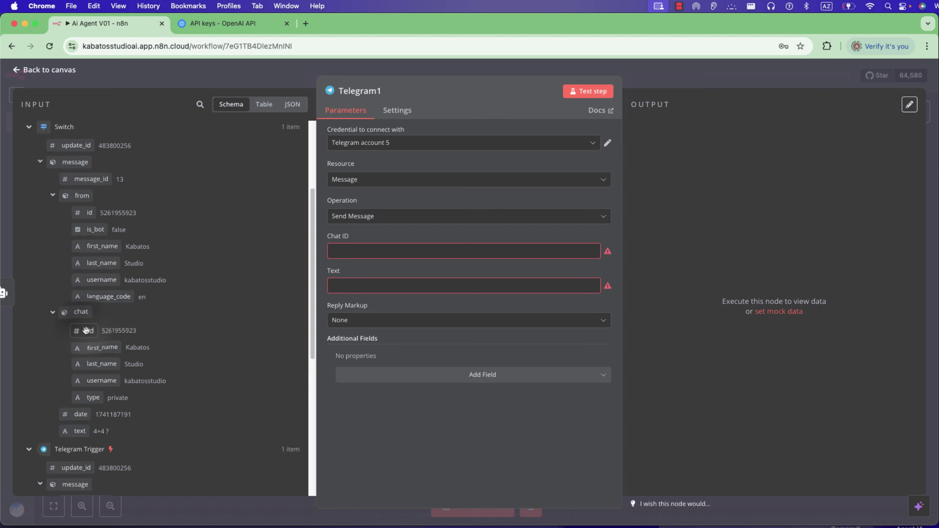
drag(88, 329, 362, 250)
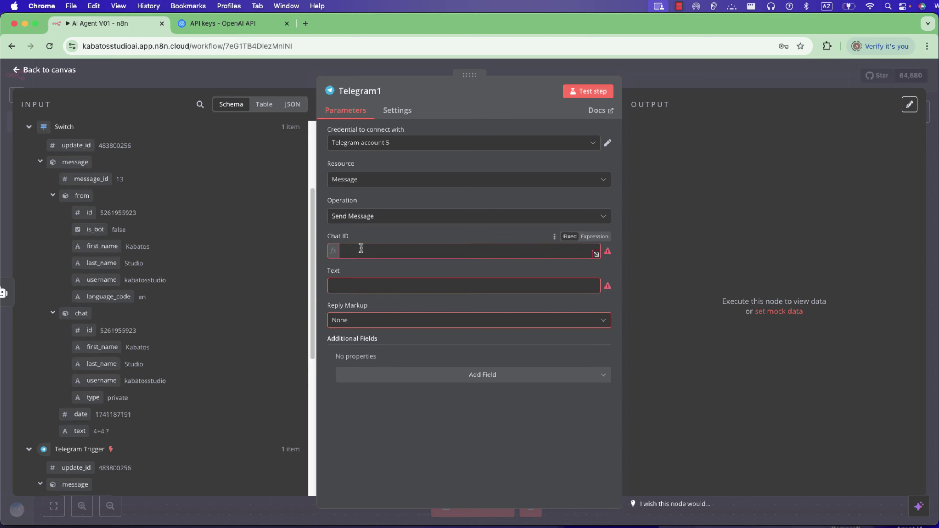
- Map the Telegram1 Text to the AI Agent's output and add Append n8n Attribution as an additional field, turned off
scroll(74, 217, up, 5)
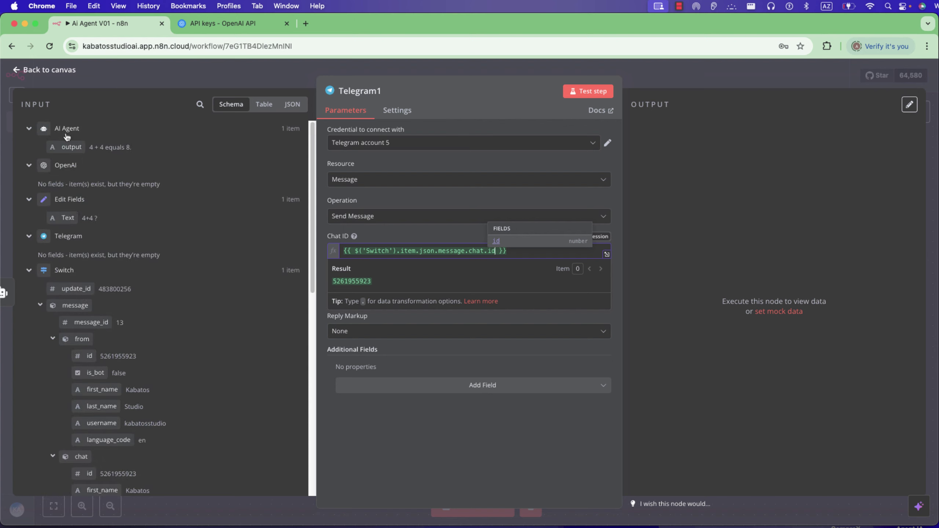
drag(68, 147, 360, 299)
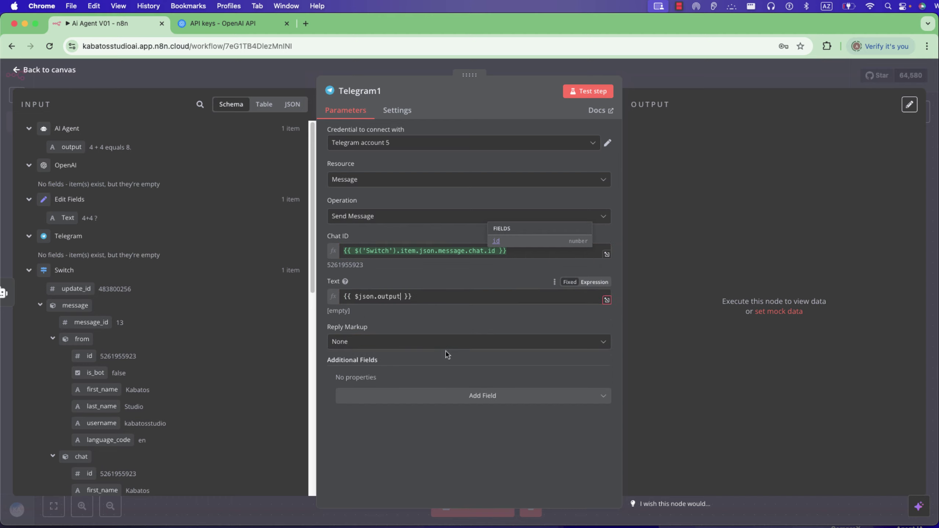
click(494, 397)
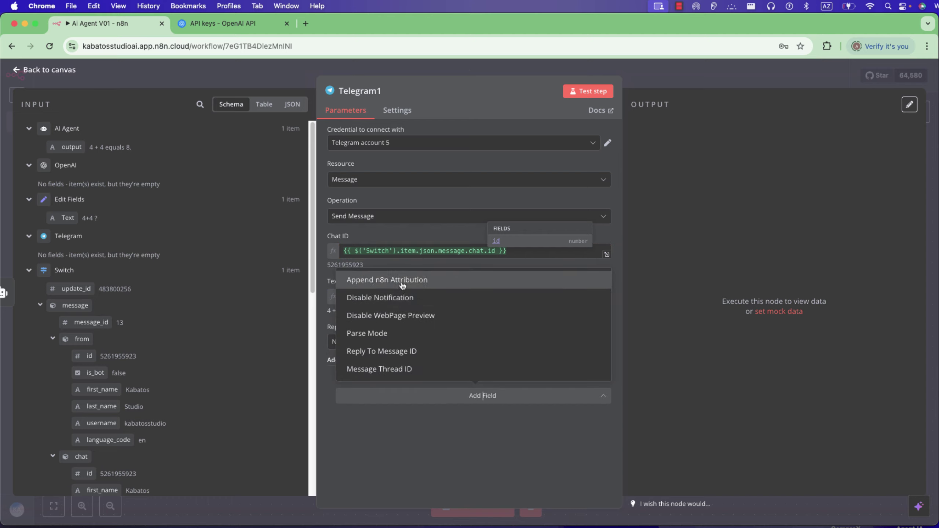
key(Return)
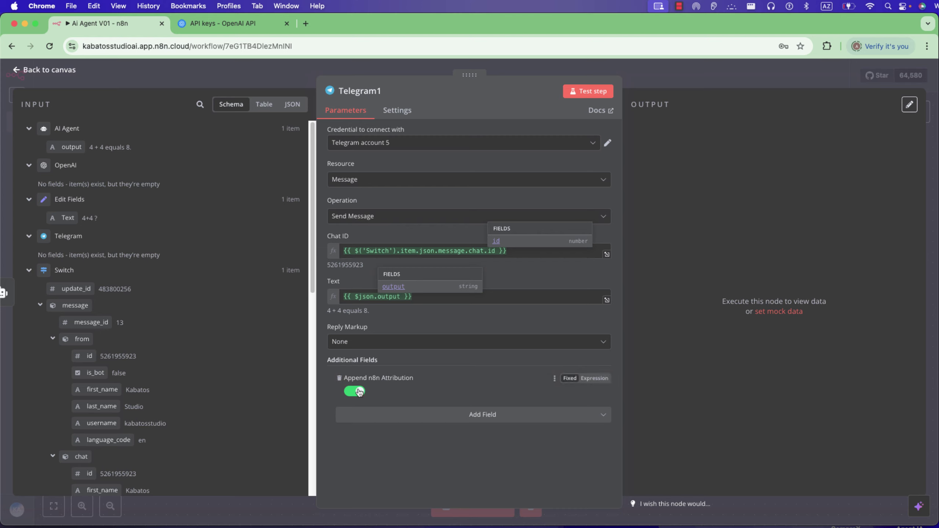
click(355, 391)
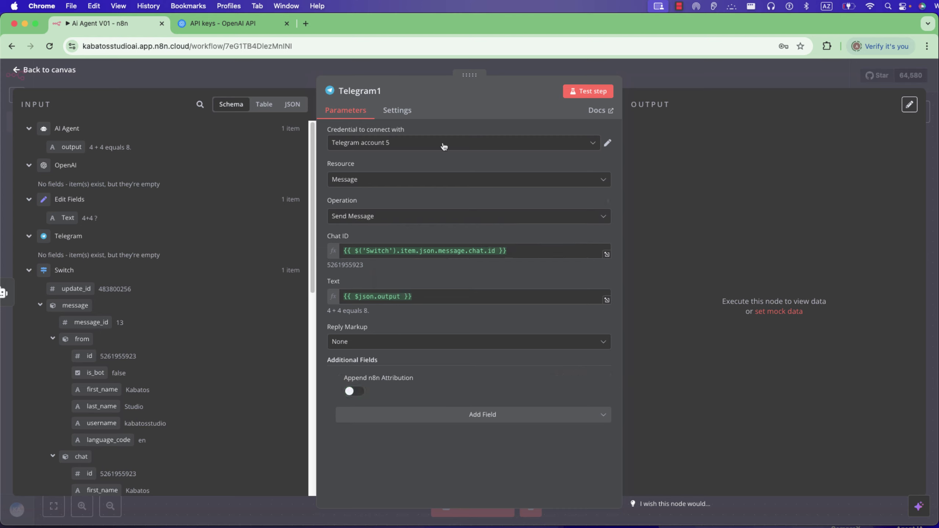
- Test the Telegram1 step on its own, execute its previous nodes, and check the node's input and output
click(593, 92)
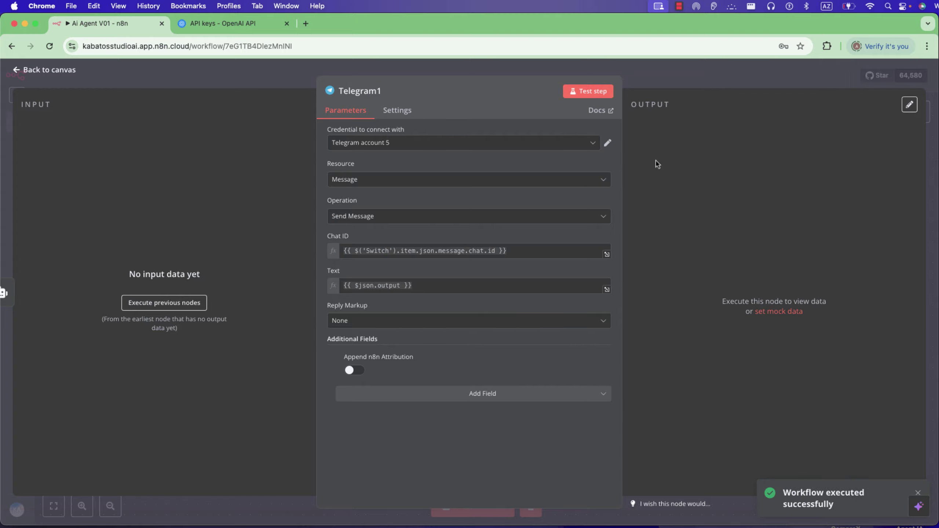
click(183, 302)
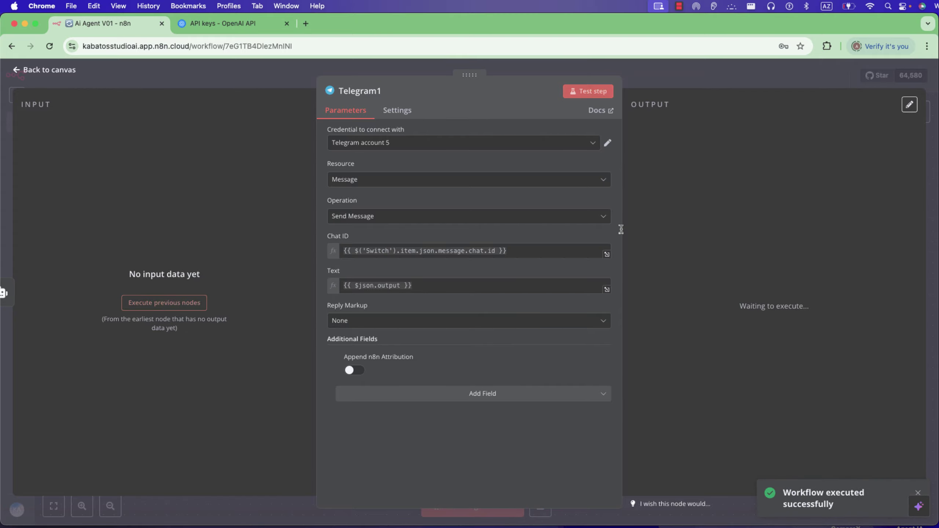
click(644, 81)
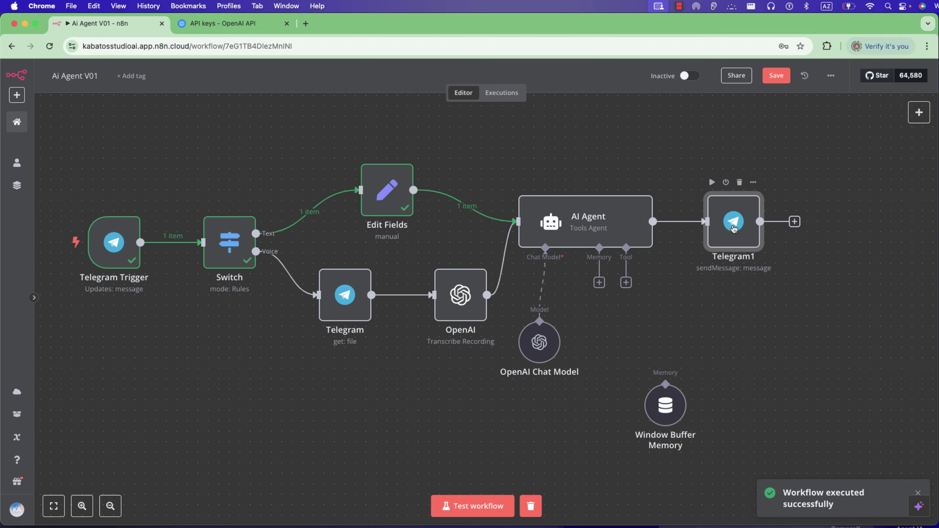
double_click(734, 229)
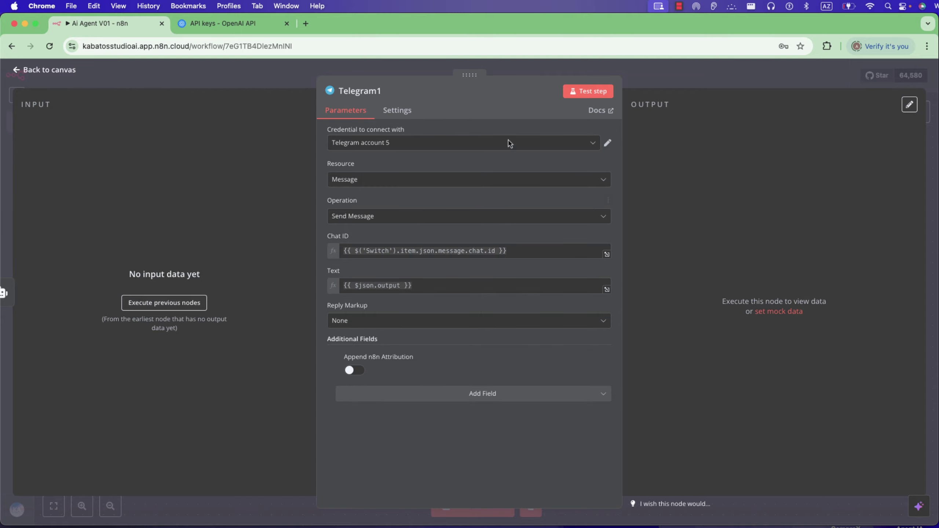
key(Escape)
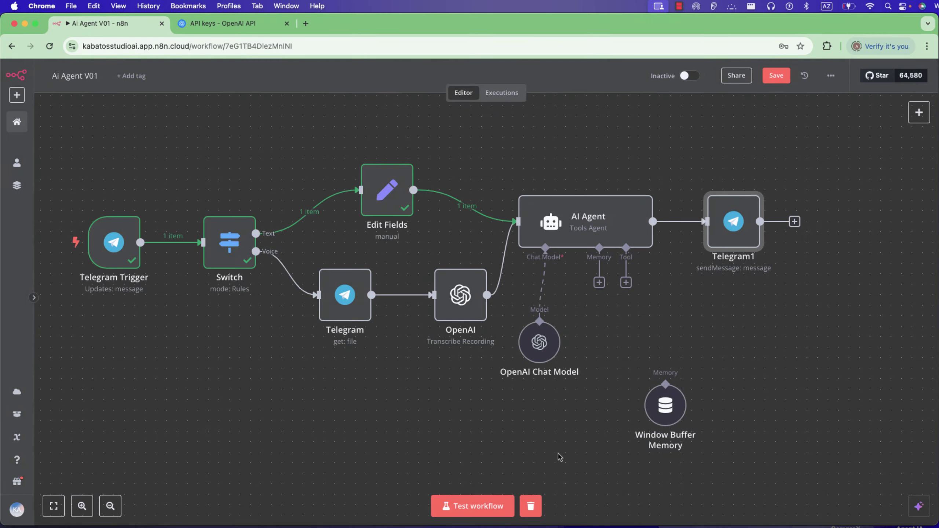
- Start a test of the whole workflow and send "4+8 .?" to the Telegram bot
click(481, 506)
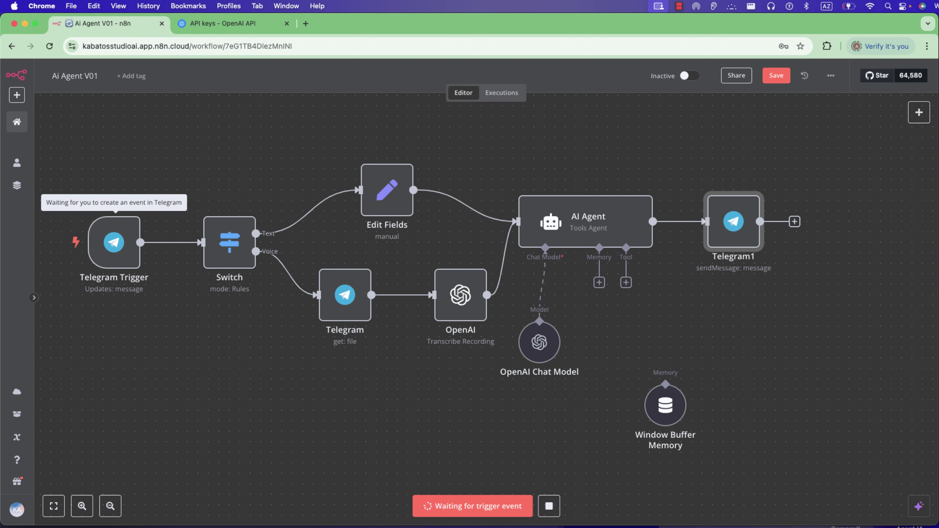
key(super+Tab)
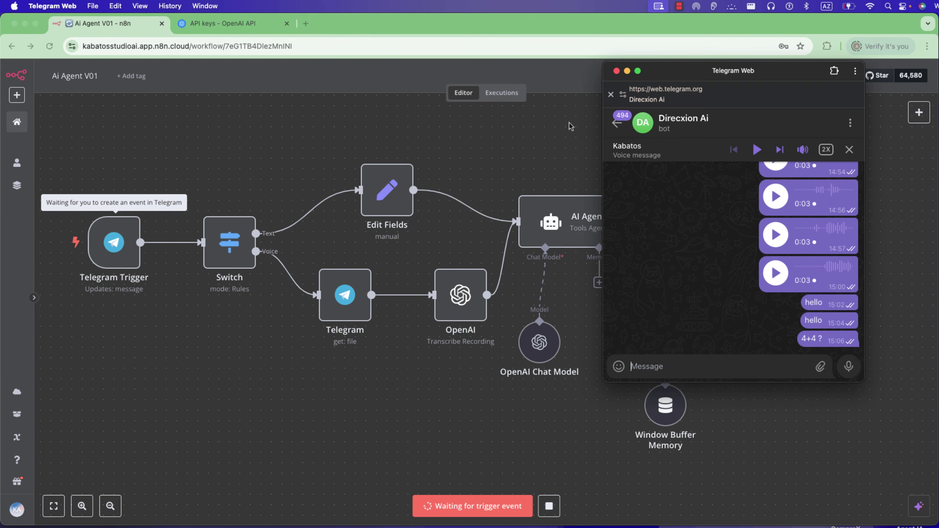
key(super+Tab)
click(588, 222)
click(723, 216)
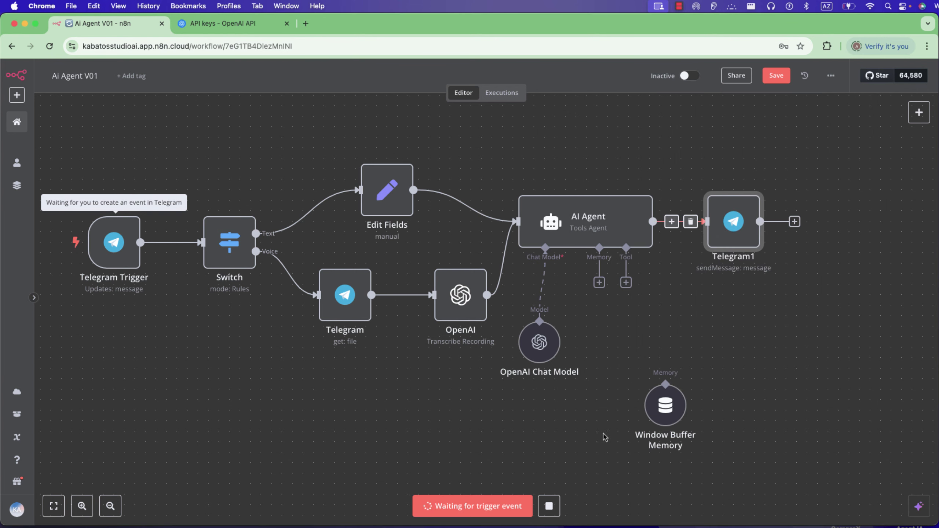
key(super+Tab)
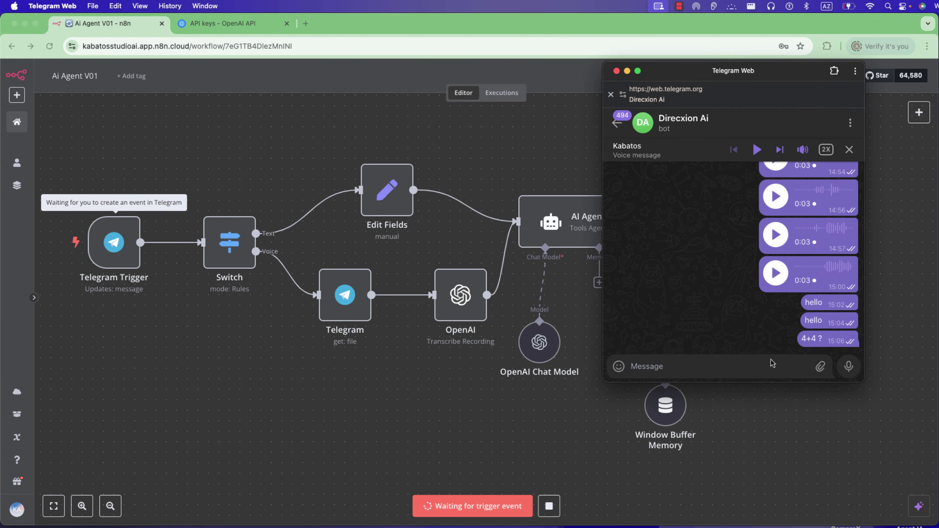
text(4)
key(Return)
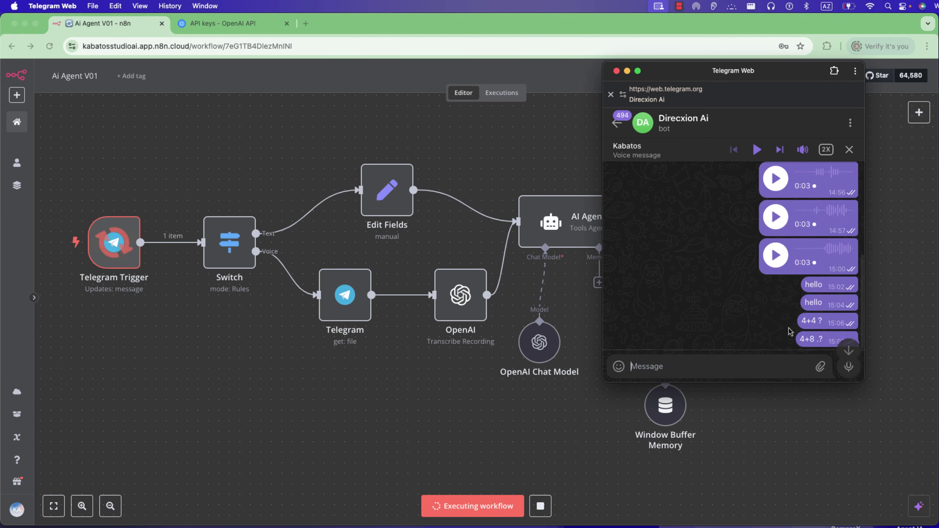
- Check the executed nodes on the canvas, the bot's reply in the Telegram chat, and the Telegram1 node's output
key(super+Tab)
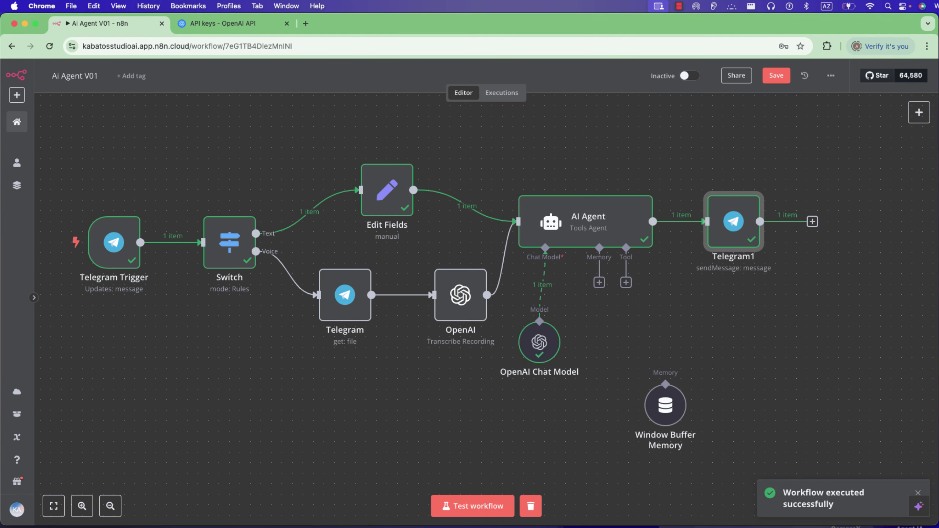
key(super+Tab)
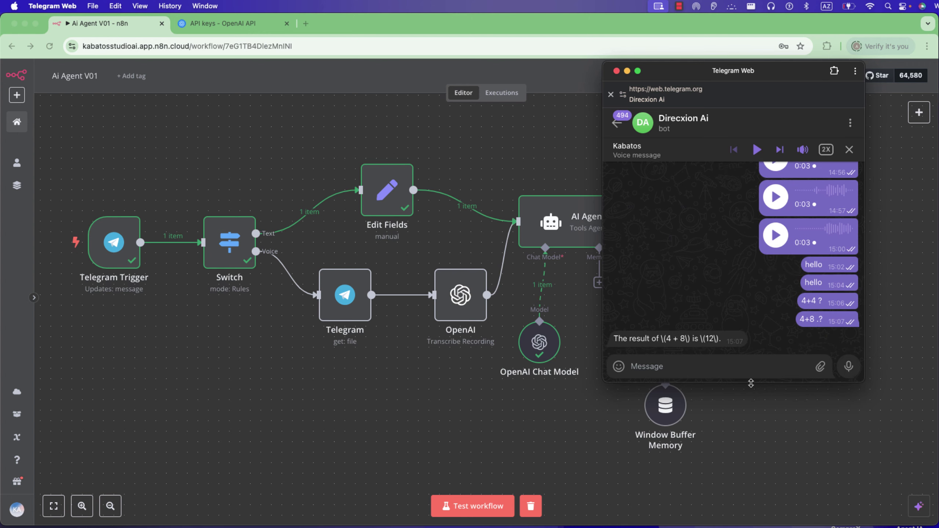
drag(751, 383, 751, 402)
drag(679, 93, 761, 192)
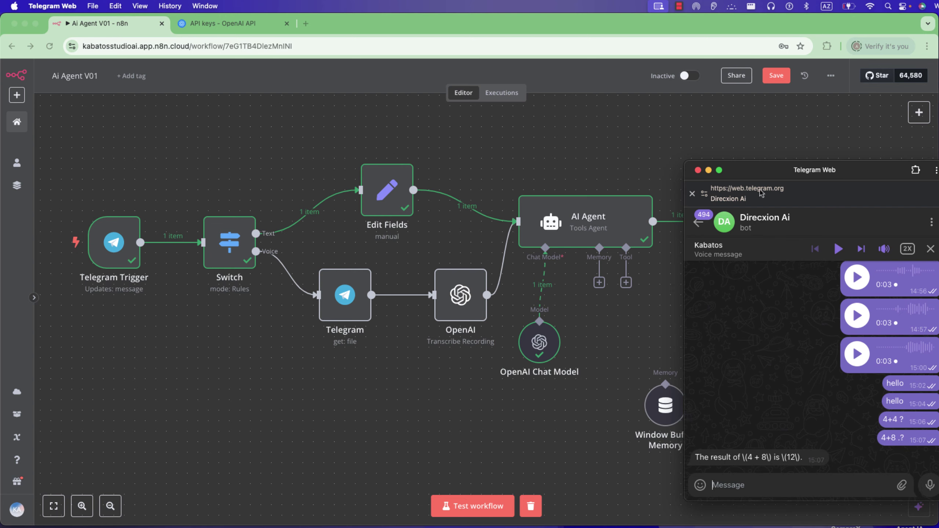
click(602, 228)
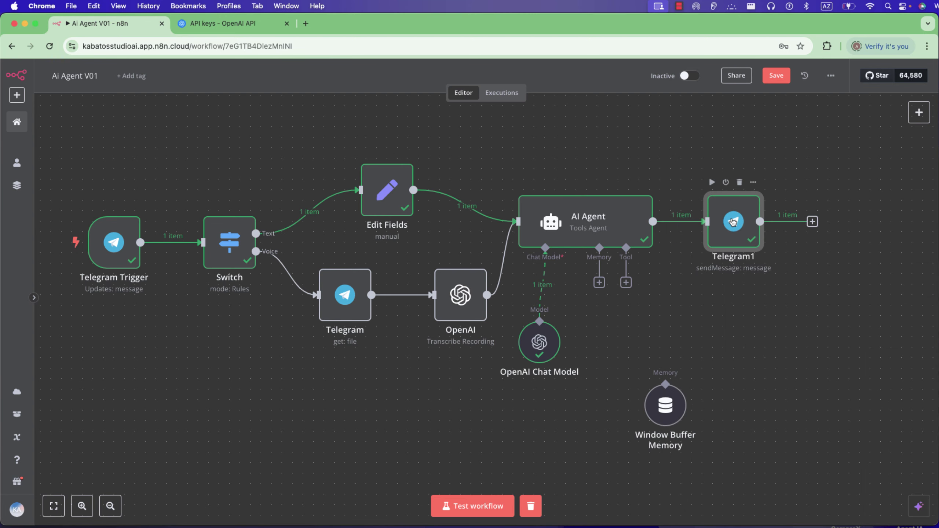
double_click(702, 233)
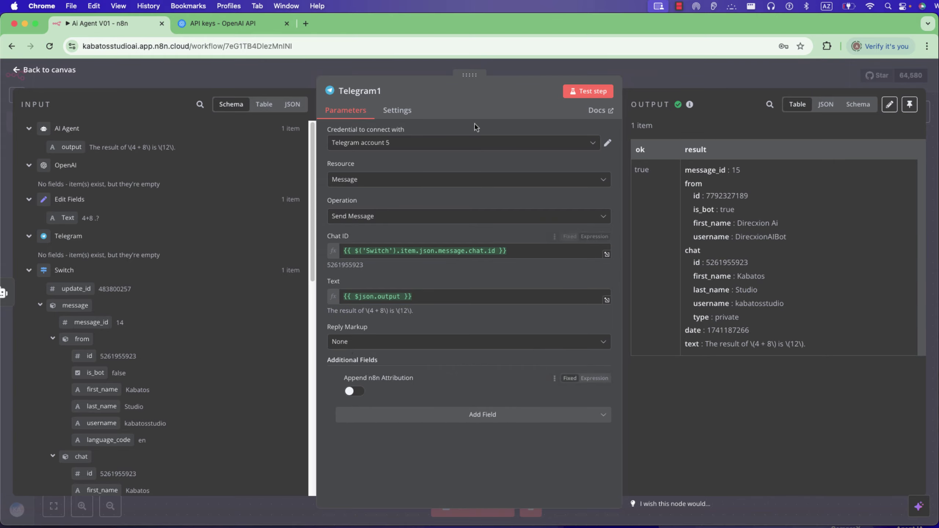
click(514, 73)
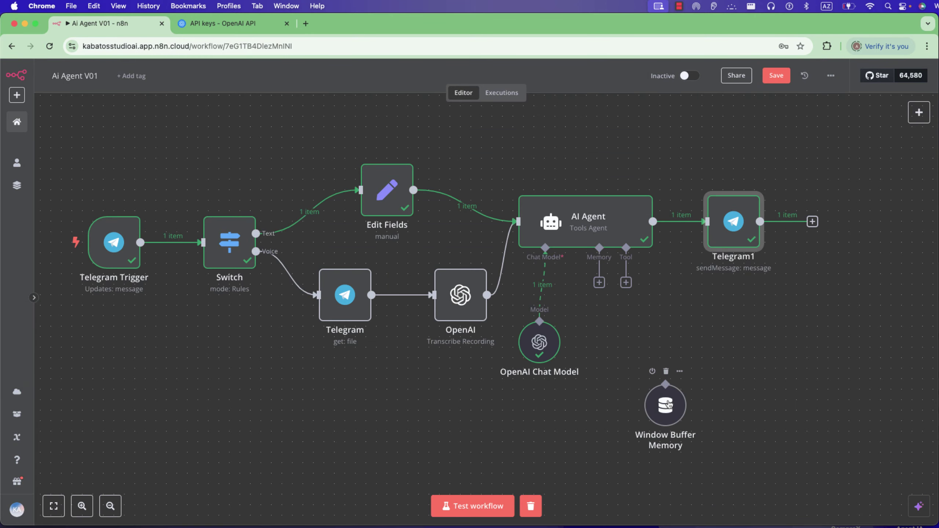
- Reconnect the Window Buffer Memory to the AI Agent's Memory input and map its Key to {{ $('Switch').item.json.message.chat }}
drag(669, 405, 599, 283)
drag(646, 391, 614, 337)
double_click(613, 337)
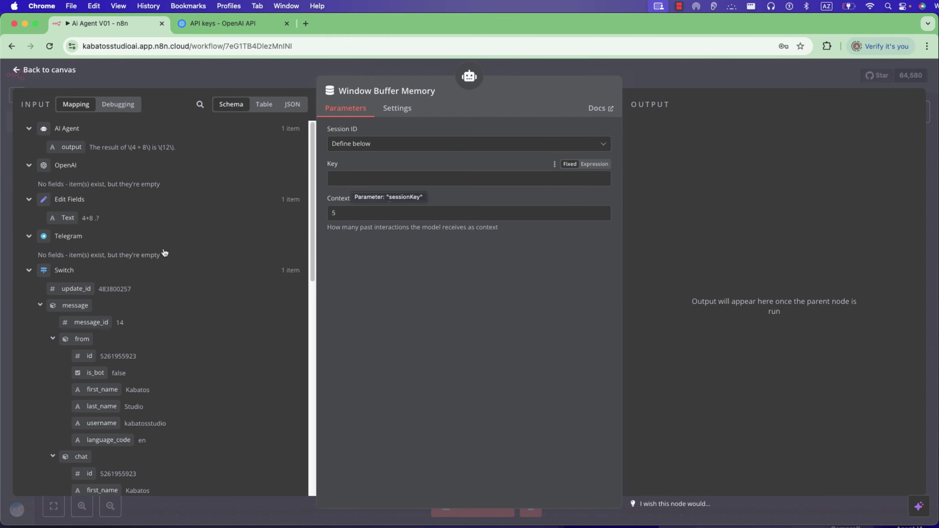
scroll(164, 253, down, 4)
drag(78, 318, 443, 185)
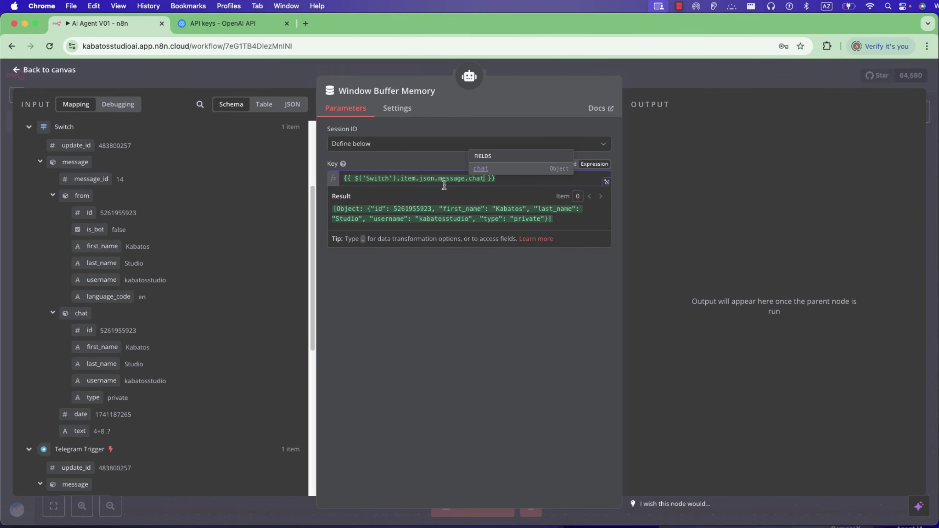
- Return to the canvas and reposition the OpenAI Chat Model and Window Buffer Memory below the AI Agent and the Telegram Trigger nearer the Switch
click(436, 292)
click(585, 74)
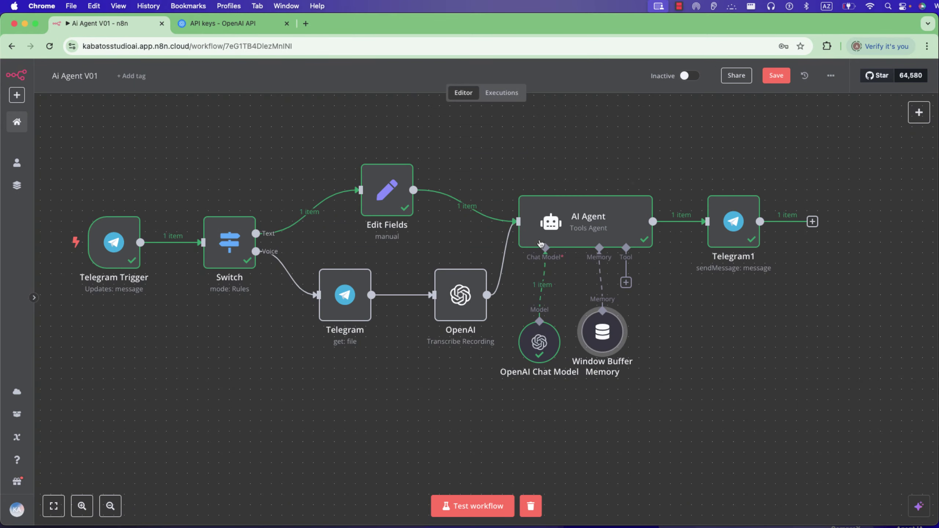
drag(556, 344, 545, 366)
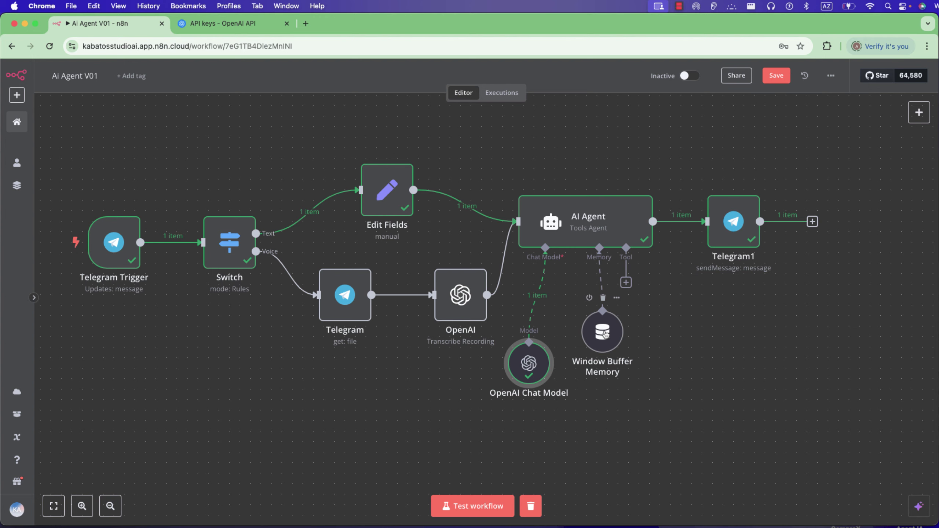
drag(605, 335, 595, 338)
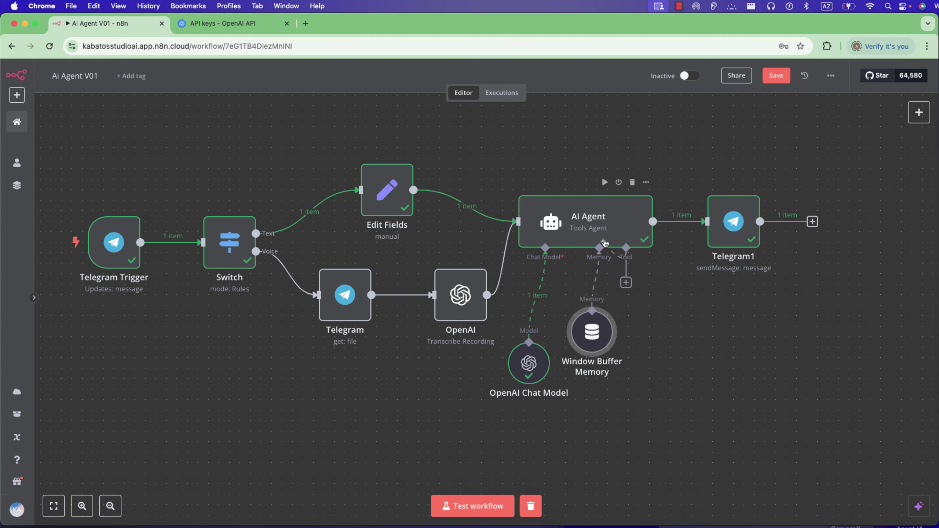
click(625, 279)
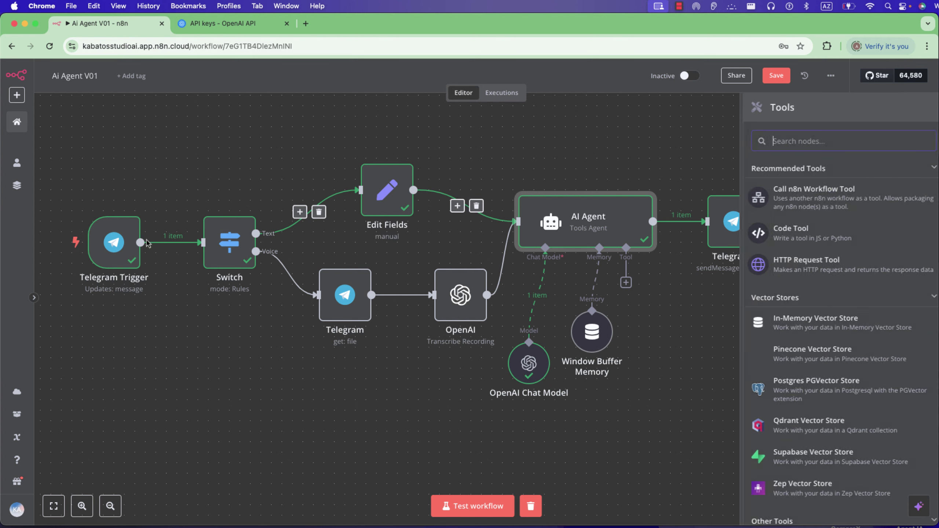
drag(128, 241, 139, 241)
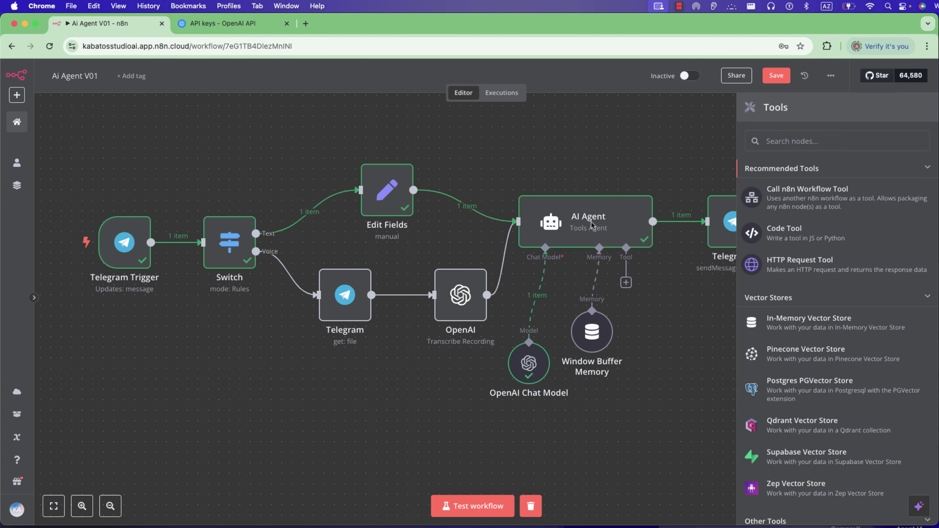
click(724, 145)
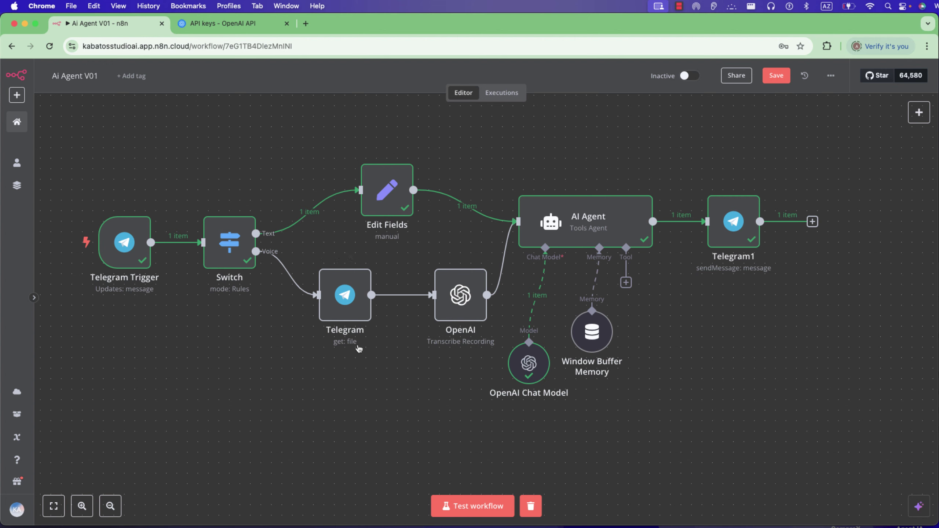
- Start a test of the whole workflow, send "what is the response about htis 4x + 10 = 20 ?" to the Telegram bot, and read its reply
click(473, 506)
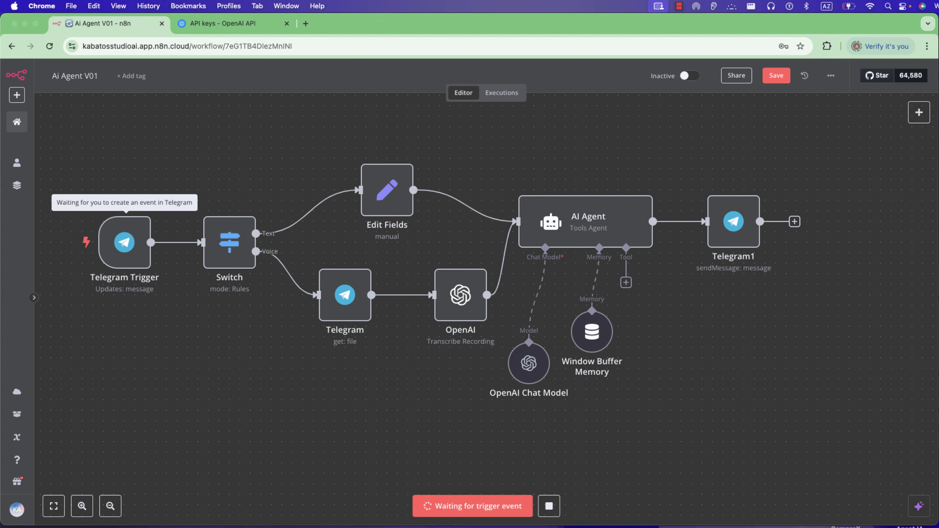
key(super+Tab)
text(what)
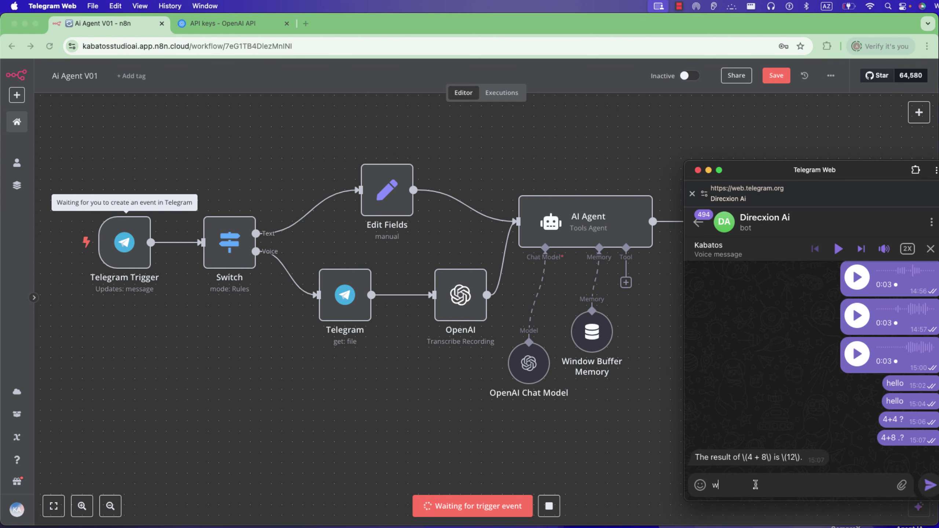
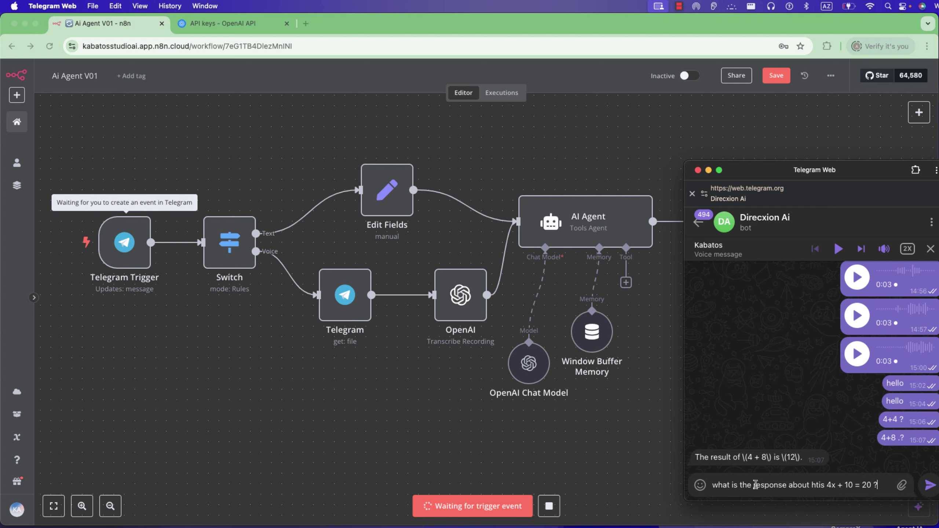
key(Return)
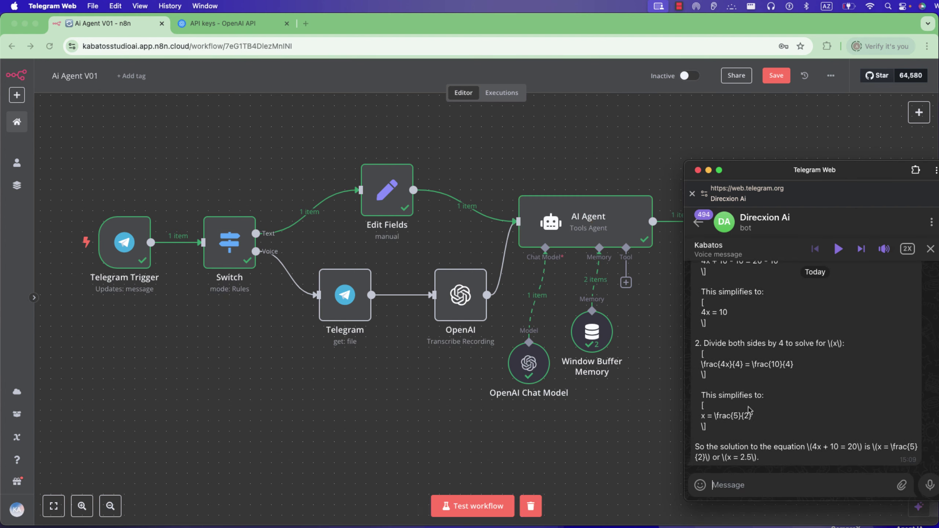
scroll(748, 410, up, 10)
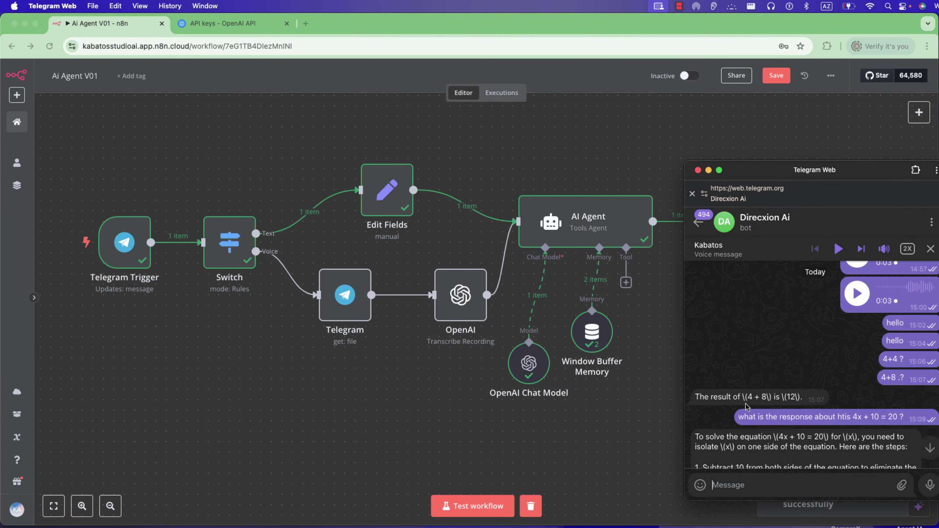
scroll(746, 407, down, 5)
scroll(759, 436, down, 10)
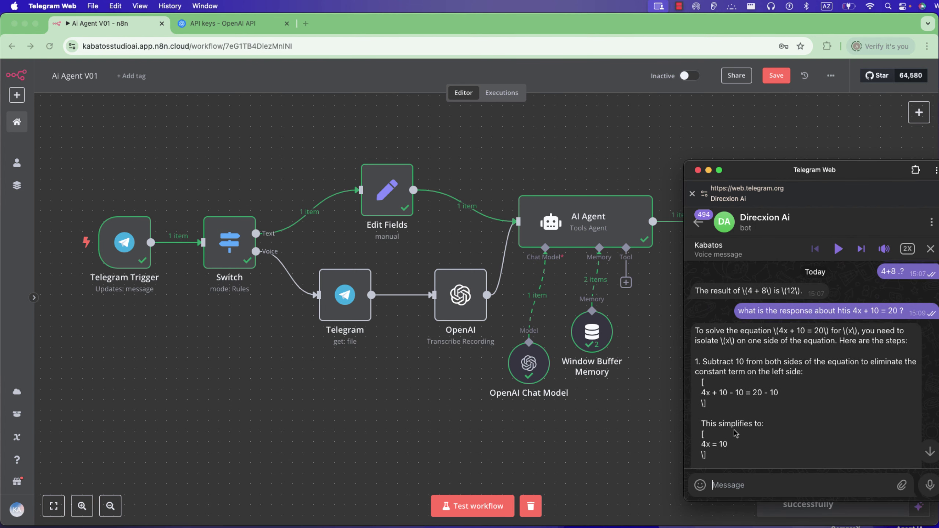
click(643, 425)
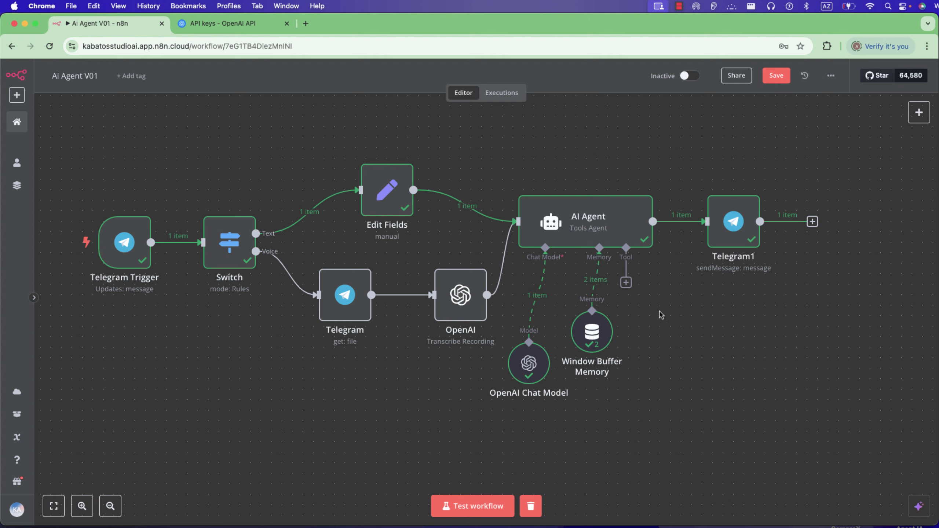
- Shift the Edit Fields and OpenAI transcription nodes closer to the Switch and Telegram nodes
drag(323, 137, 502, 387)
drag(479, 319, 438, 319)
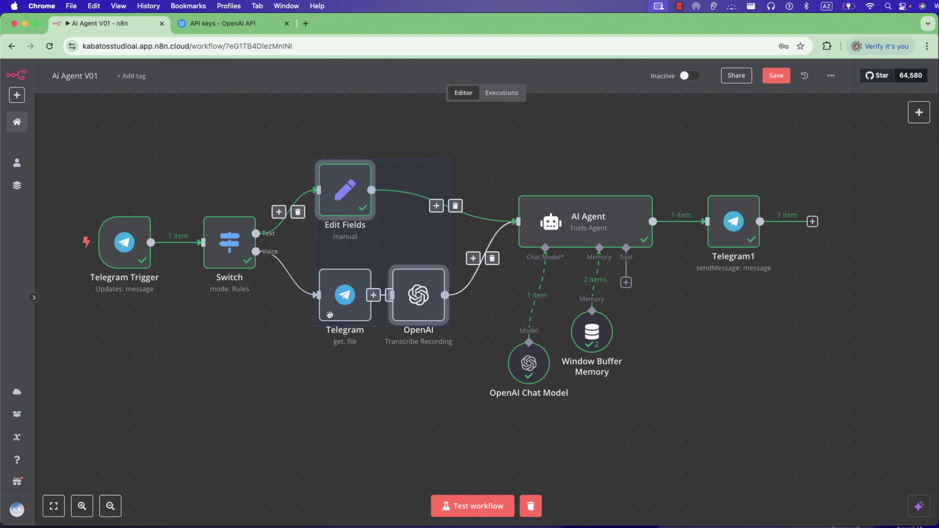
drag(329, 314, 350, 314)
click(371, 383)
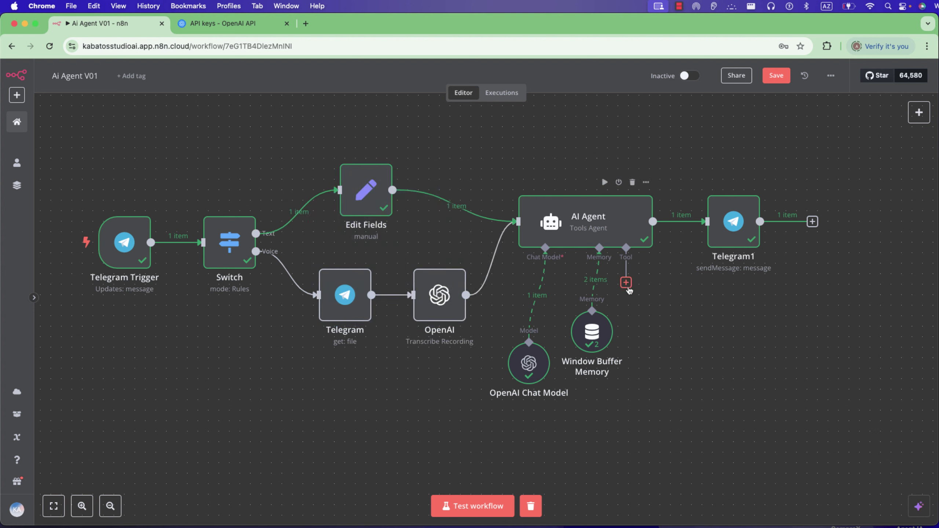
- Move the group of nodes feeding the AI Agent up and away from it, and place Telegram1 farther out on the other side
drag(503, 133, 684, 439)
click(425, 375)
drag(471, 341, 95, 147)
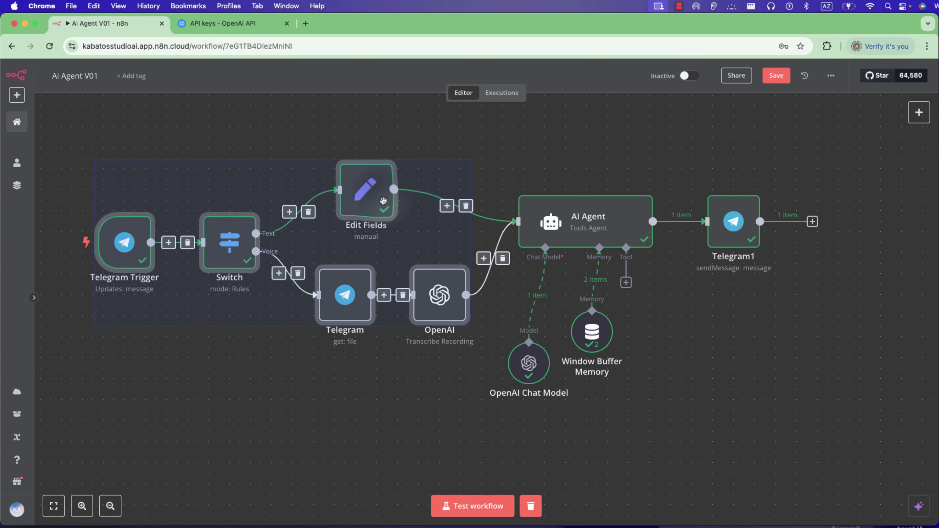
drag(383, 201, 331, 161)
click(679, 165)
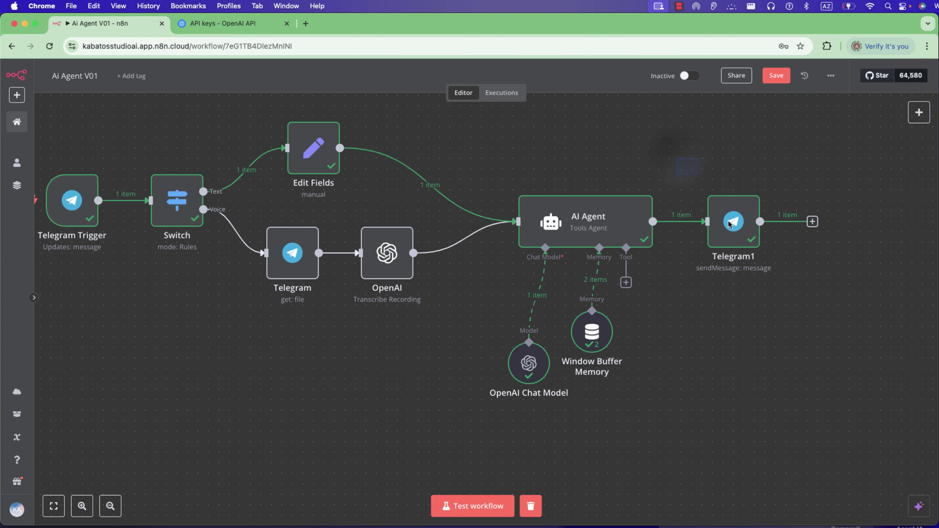
drag(745, 230, 818, 178)
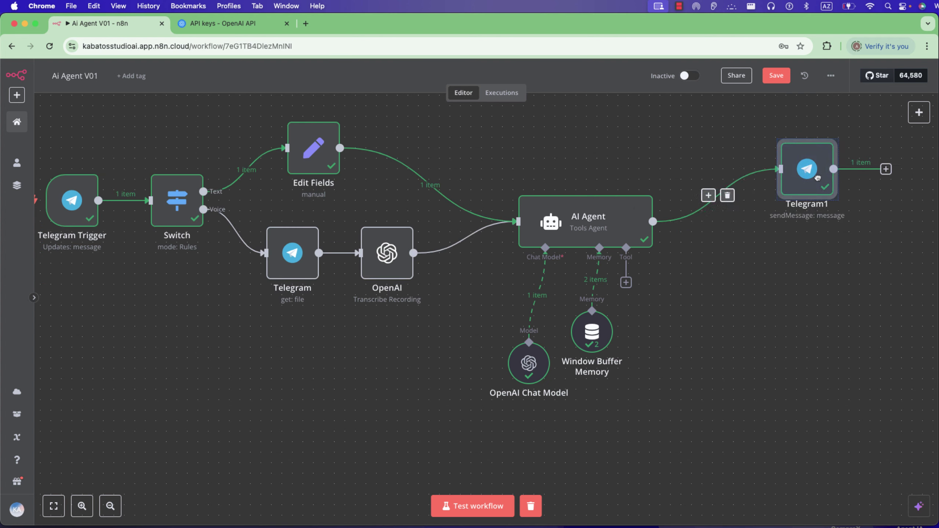
click(762, 345)
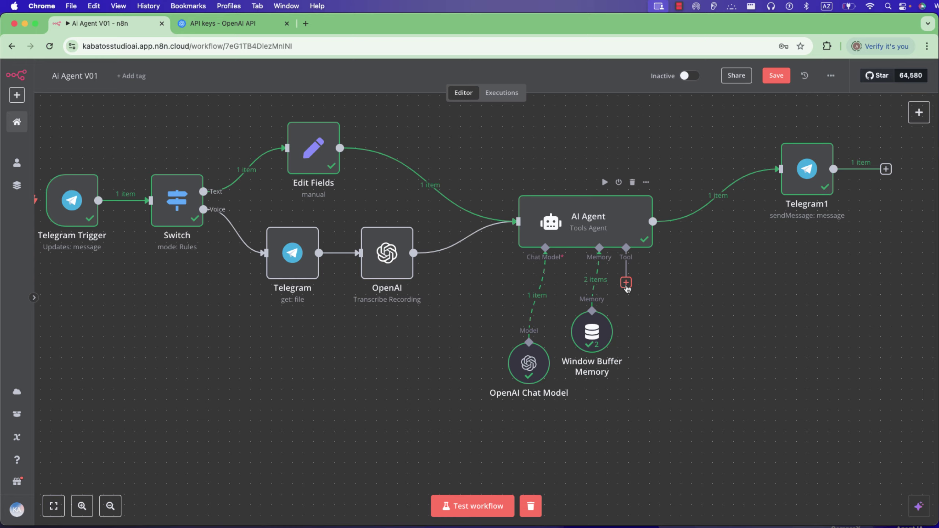
- Browse the tools available for the AI Agent's Tool input, including the vector stores and the service integrations
click(626, 283)
scroll(786, 350, down, 20)
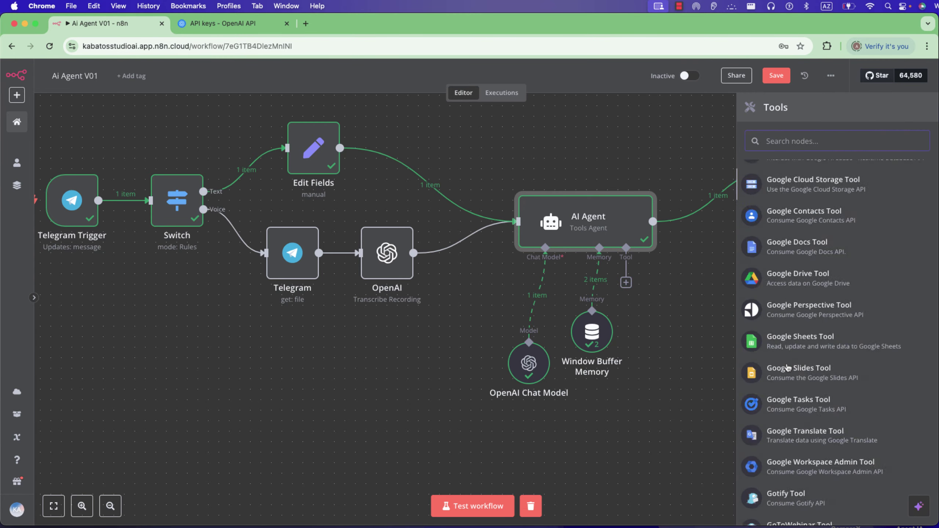
scroll(785, 368, up, 10)
scroll(785, 368, up, 20)
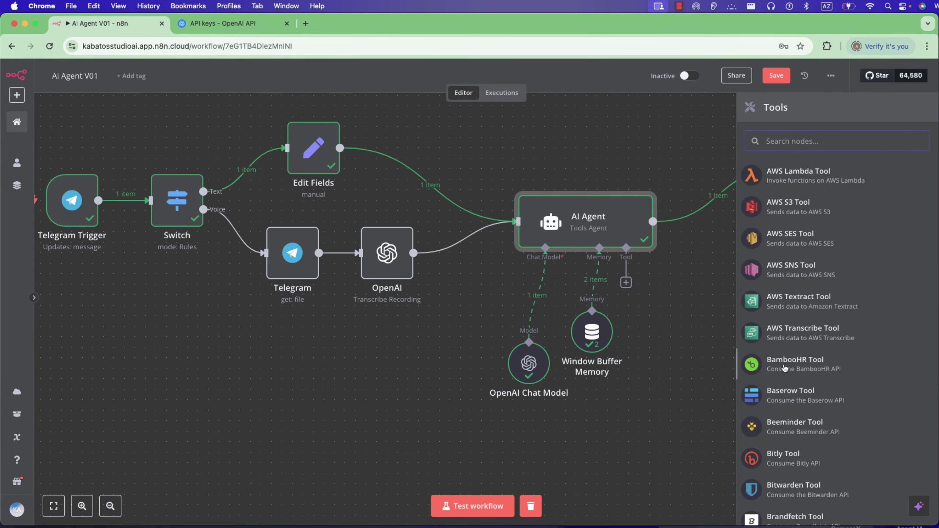
scroll(785, 368, up, 2)
scroll(785, 366, down, 5)
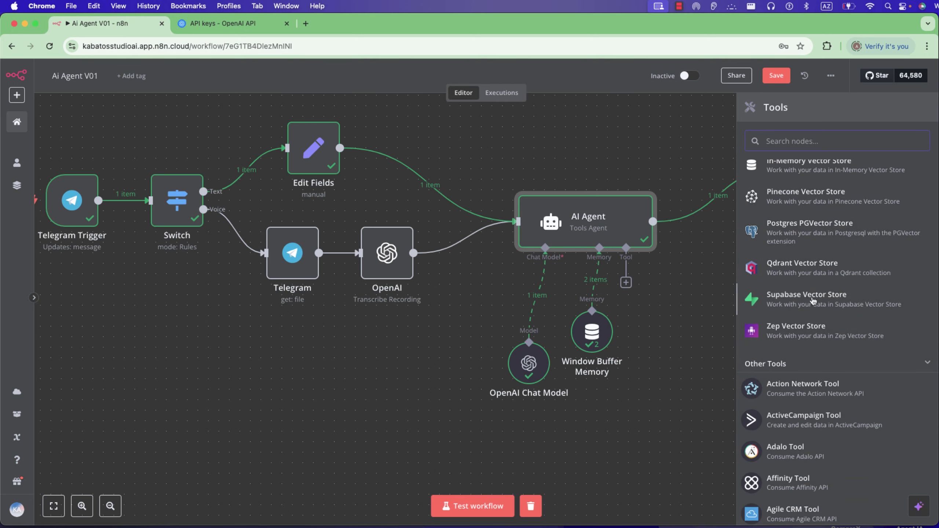
scroll(812, 301, up, 5)
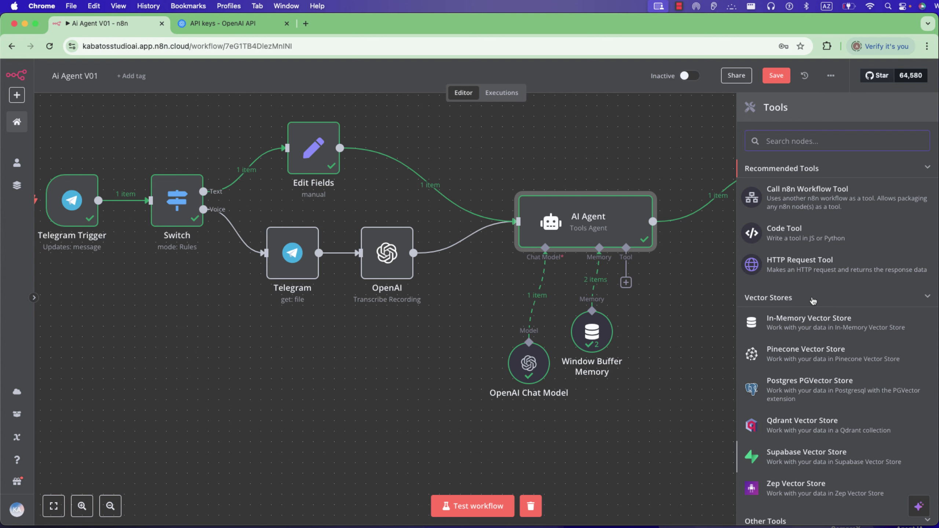
scroll(802, 348, down, 5)
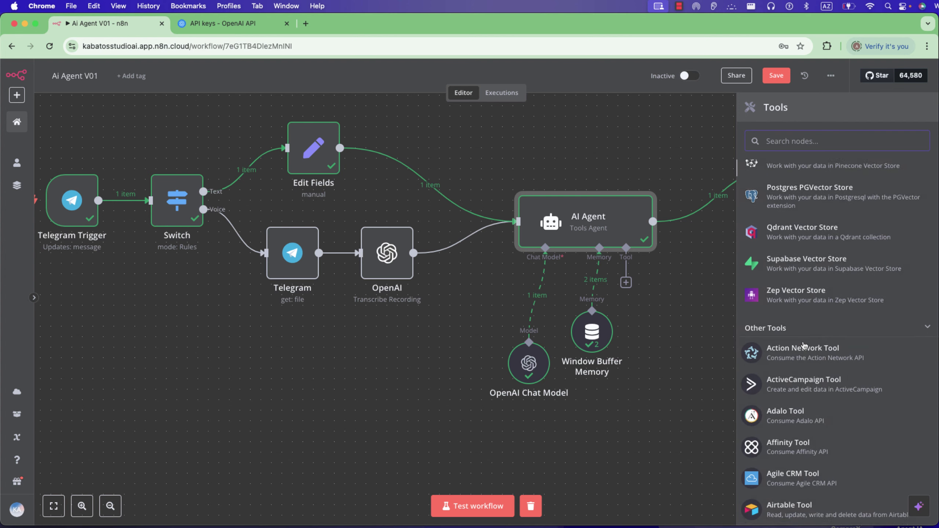
scroll(803, 346, down, 15)
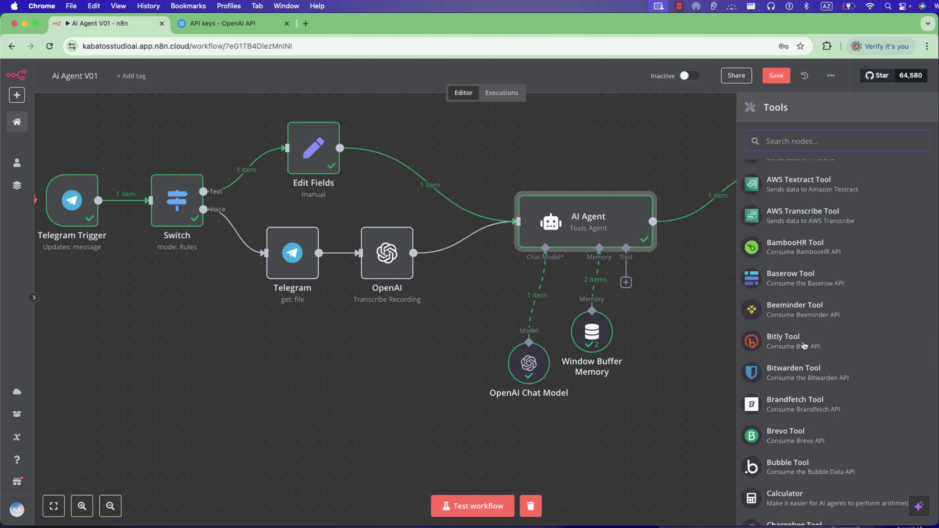
scroll(802, 348, down, 15)
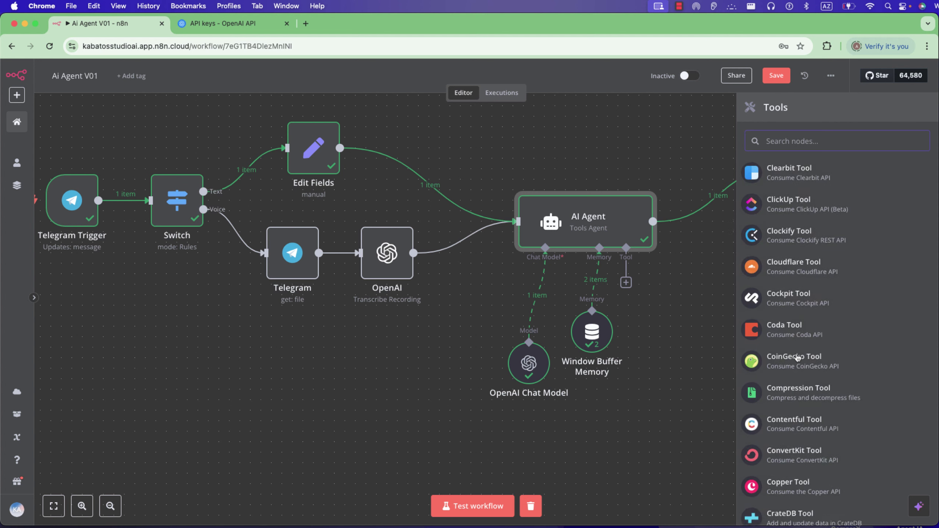
scroll(797, 358, down, 15)
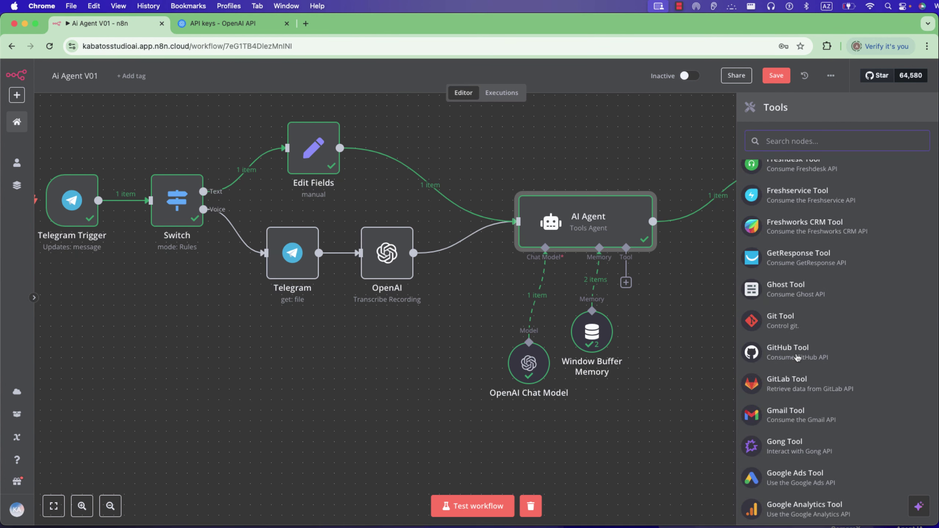
scroll(797, 358, down, 3)
click(629, 360)
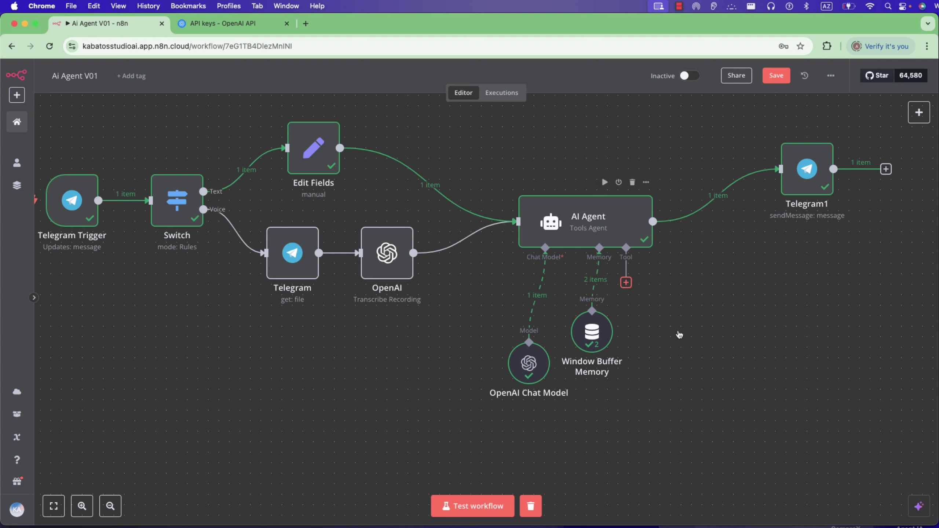
- Add a Gmail Tool to the AI Agent's Tool input and set its operation to Get Many
click(626, 283)
text(gmail)
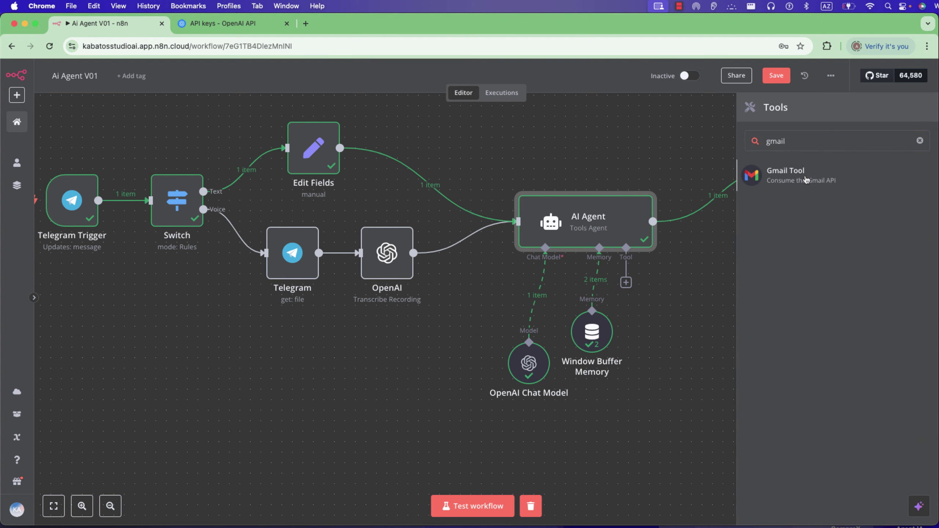
click(806, 180)
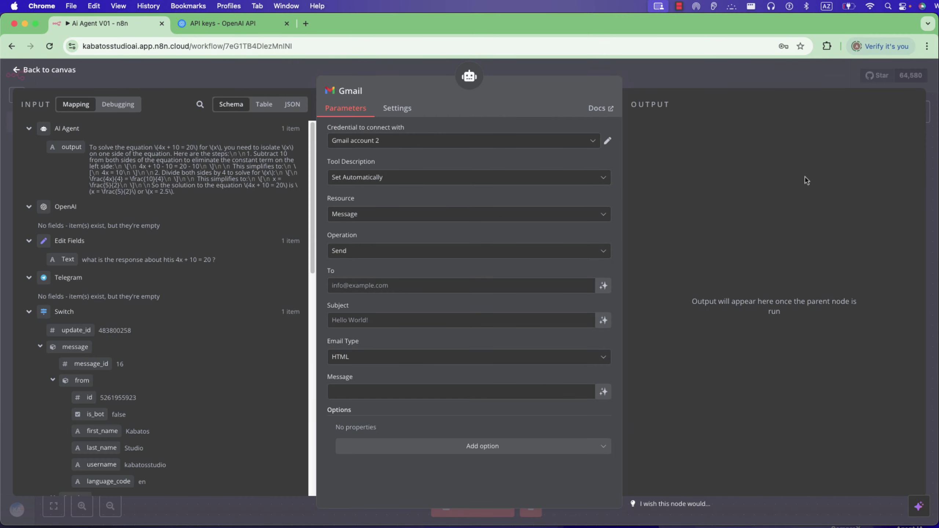
click(541, 256)
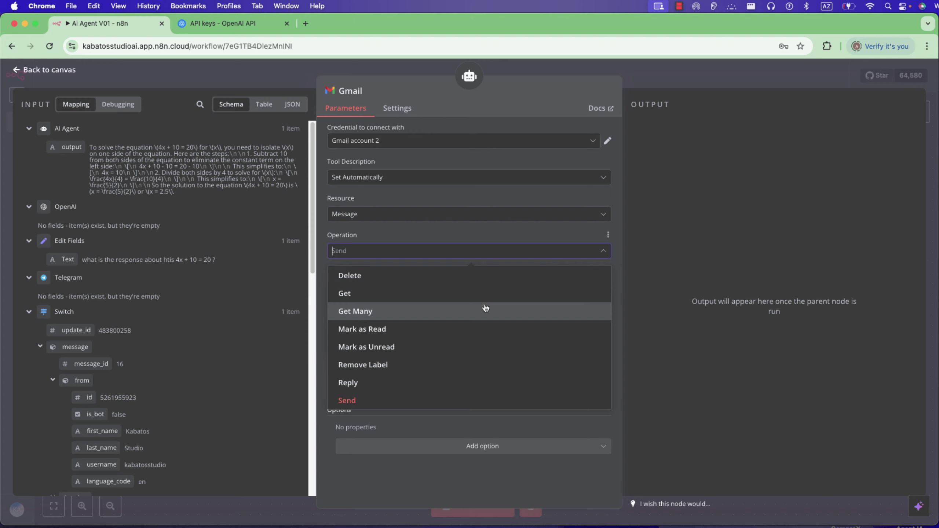
click(486, 307)
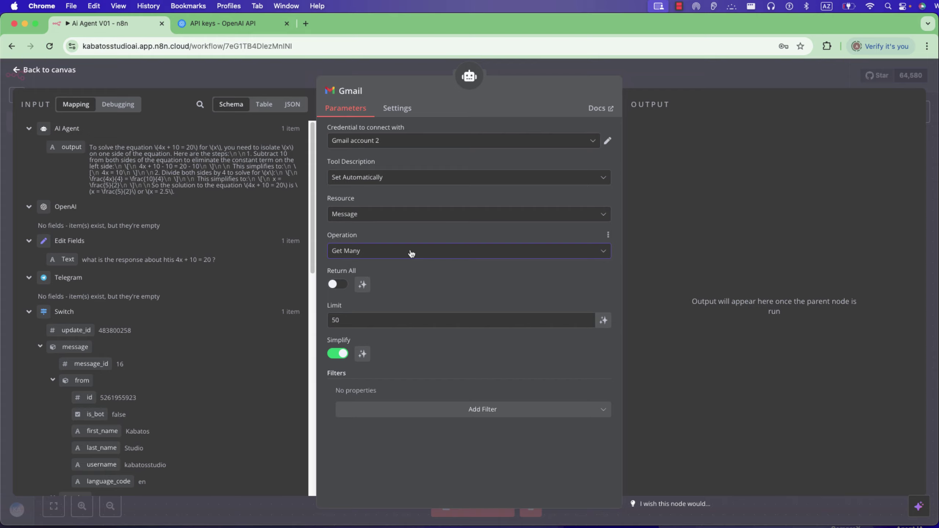
click(450, 141)
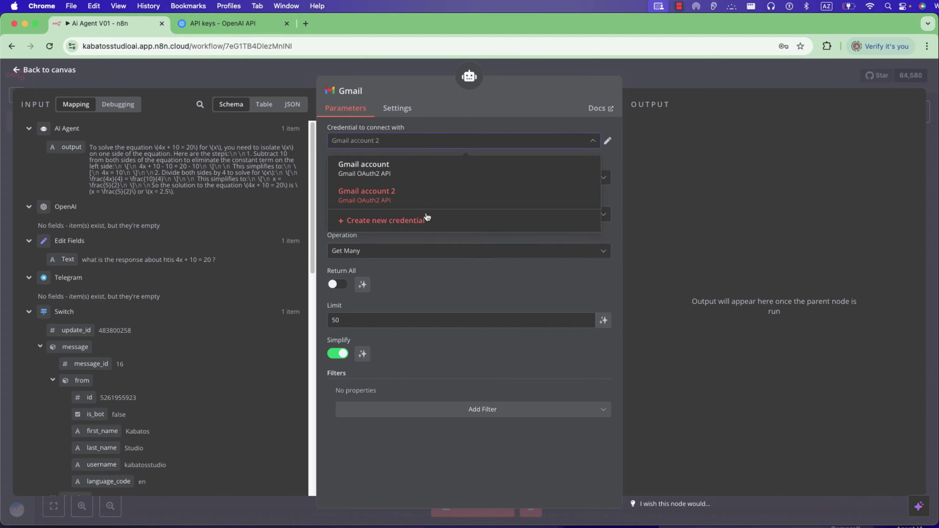
click(427, 217)
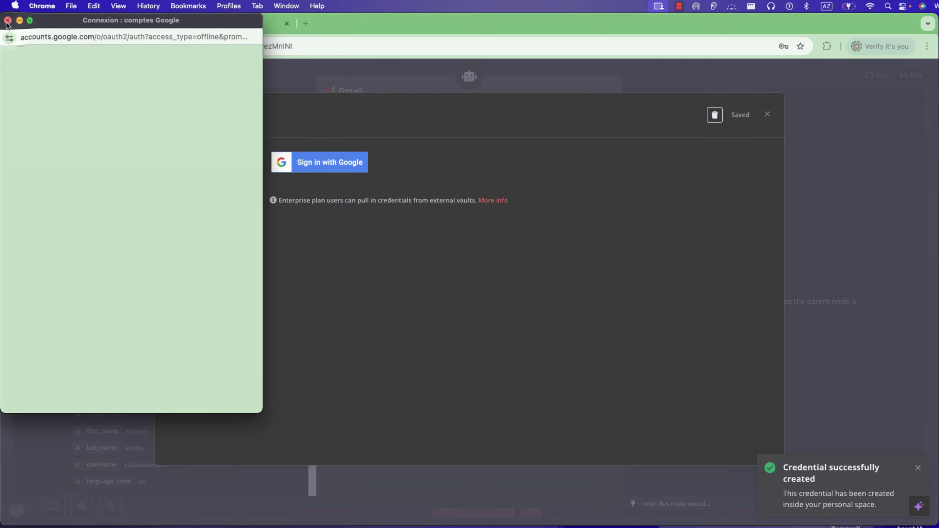
click(764, 114)
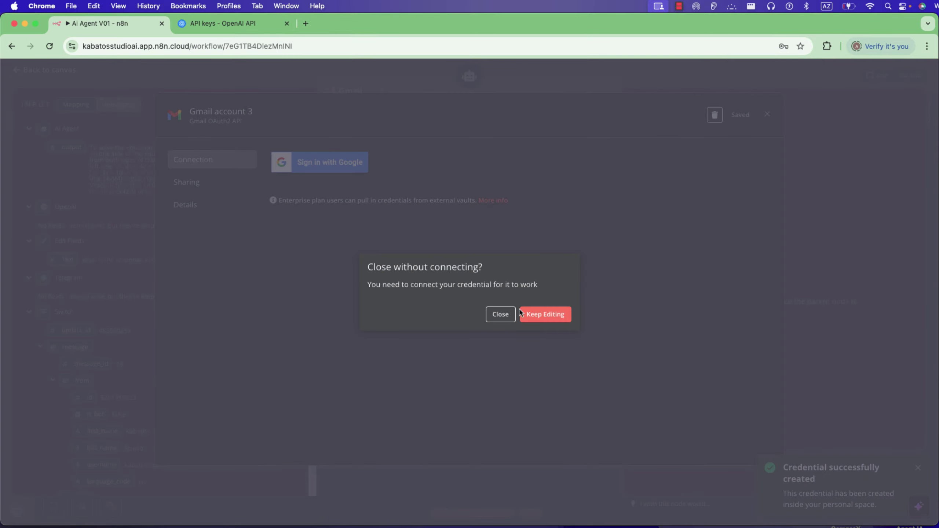
click(532, 314)
click(714, 116)
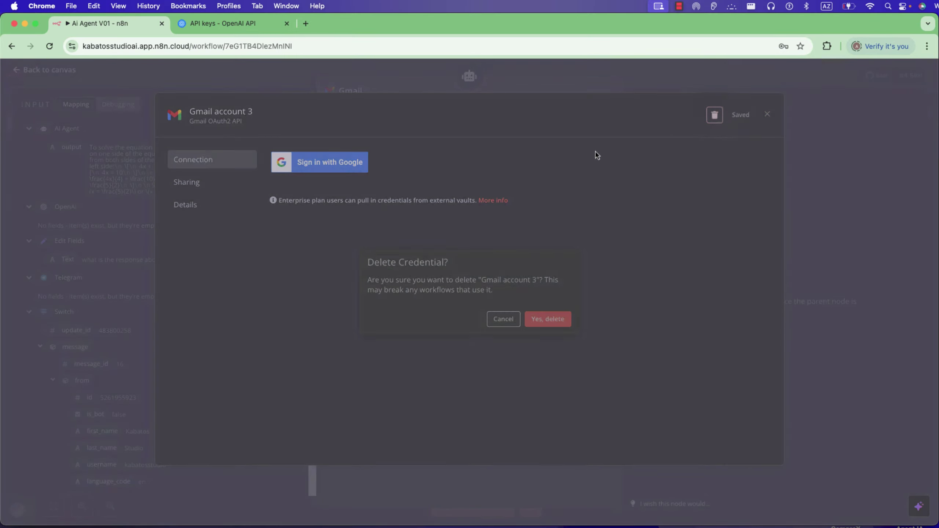
click(547, 318)
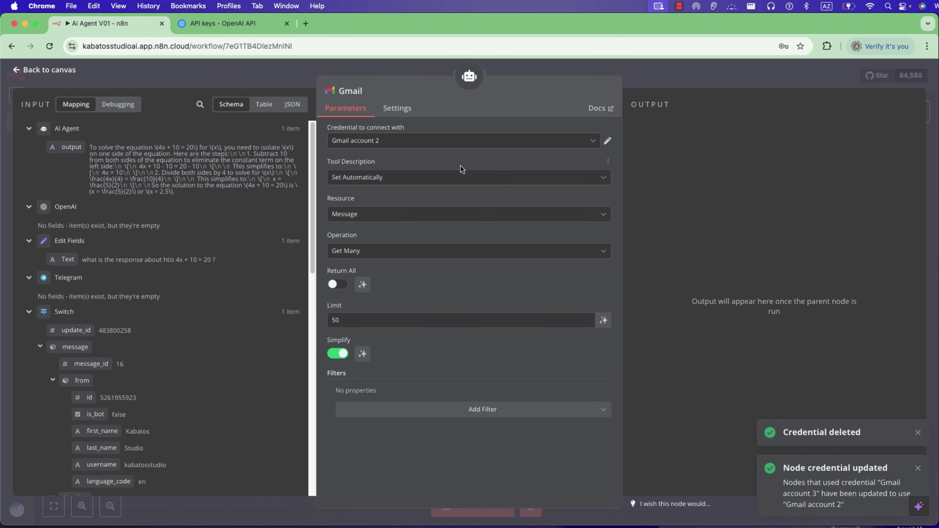
- Delete the Gmail account 2 credential selected in the Gmail tool
click(417, 145)
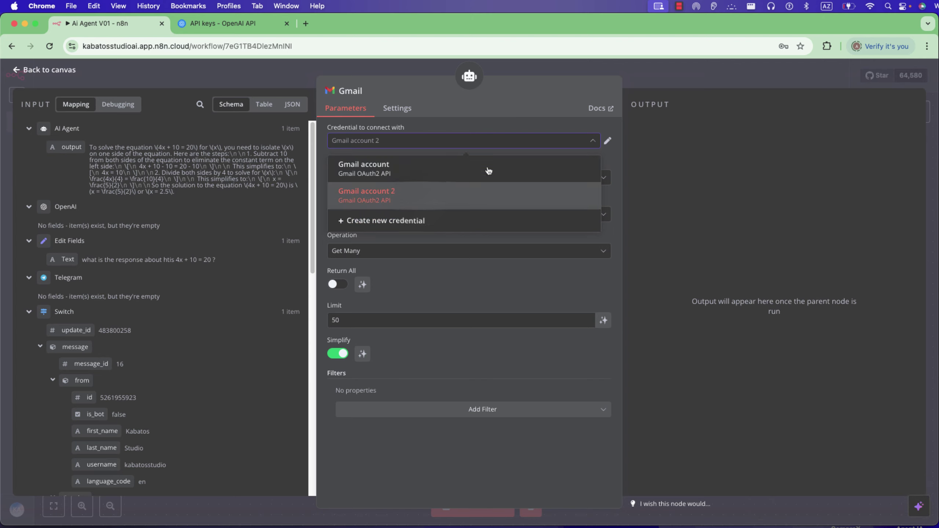
key(Escape)
click(608, 143)
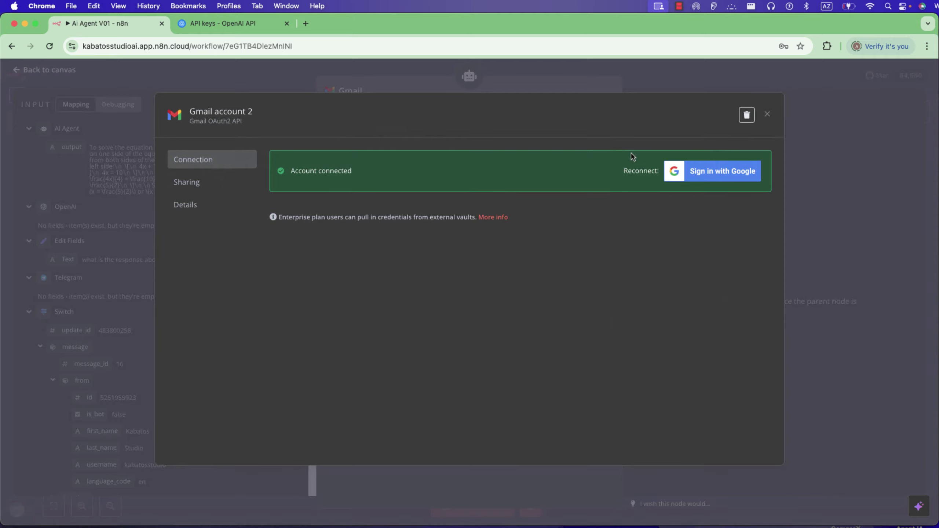
click(746, 115)
click(549, 319)
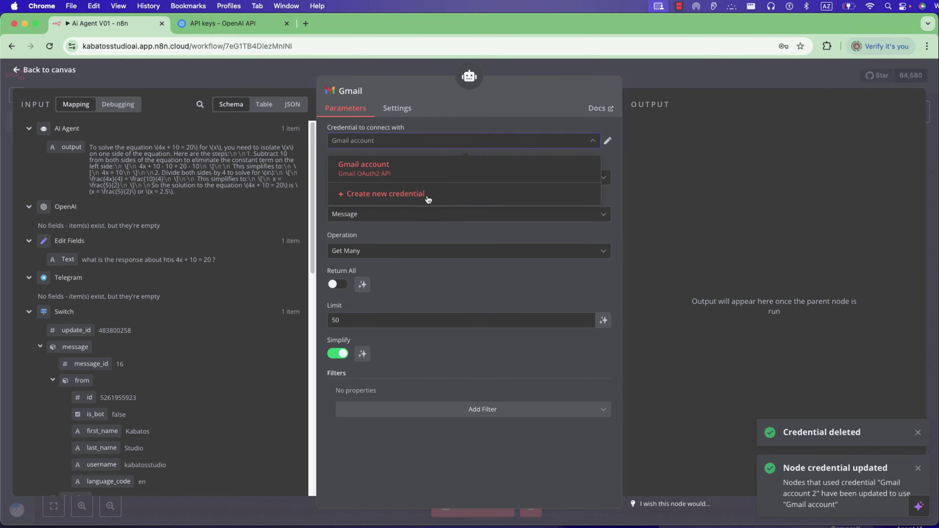
- Create a new Gmail credential by signing in with the studio's Google account and allowing n8n.cloud ongoing access to its data
click(415, 193)
click(324, 211)
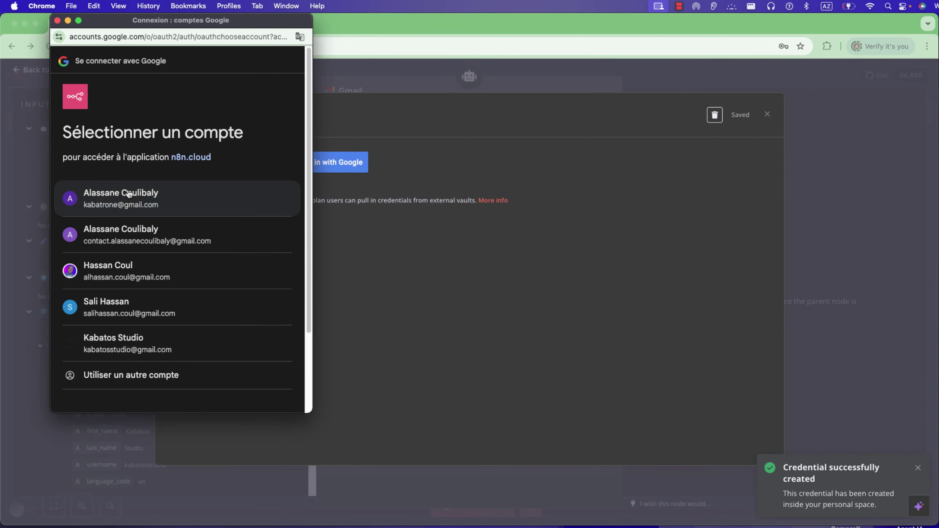
click(109, 347)
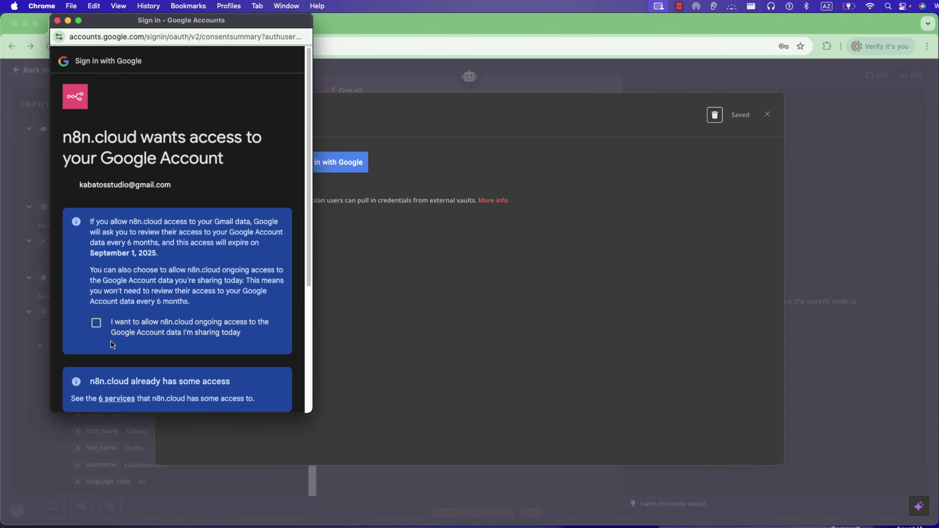
click(97, 324)
scroll(124, 335, down, 5)
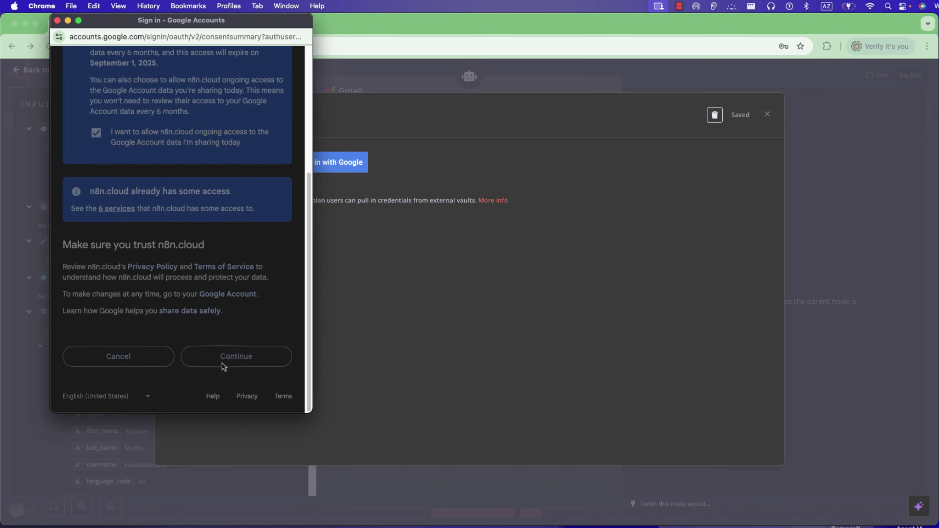
click(221, 364)
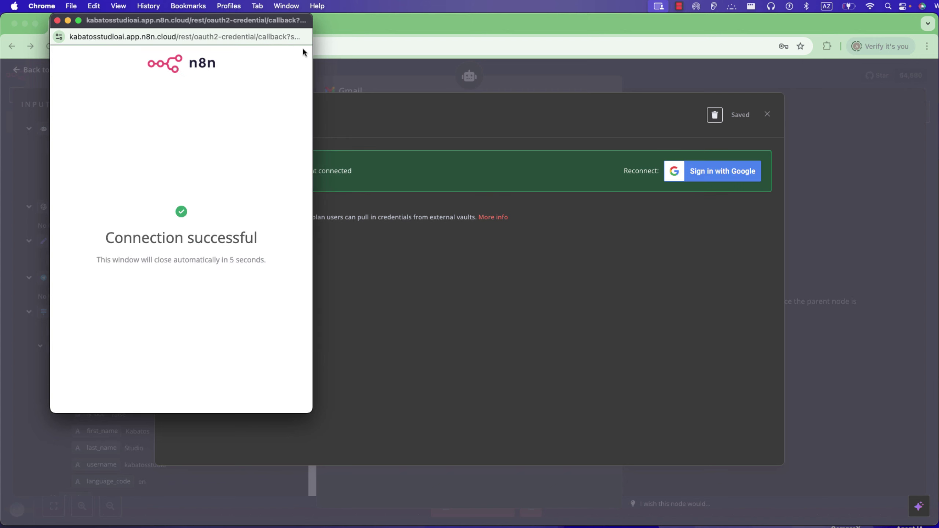
click(57, 21)
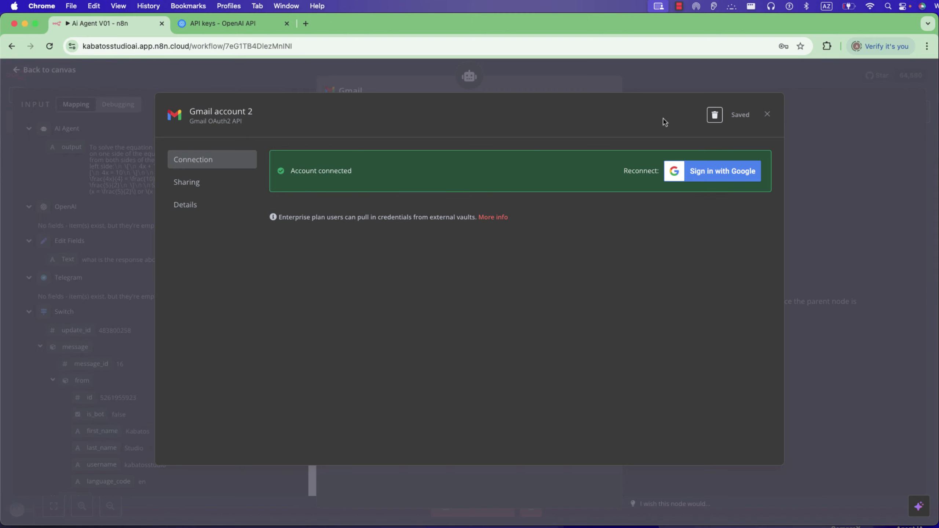
click(765, 115)
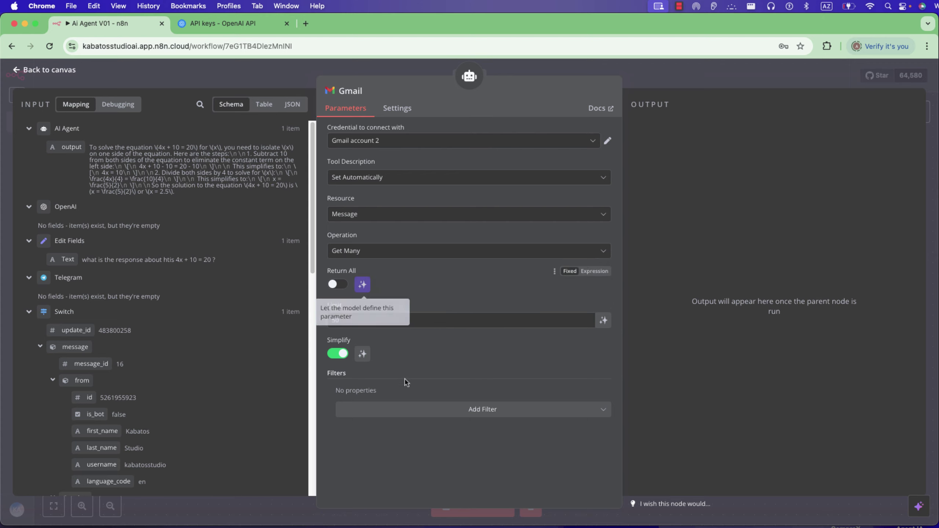
- Add a Label Names or IDs filter with INBOX and UNREAD to the Gmail tool, and shift its node slightly away from Window Buffer Memory
click(478, 418)
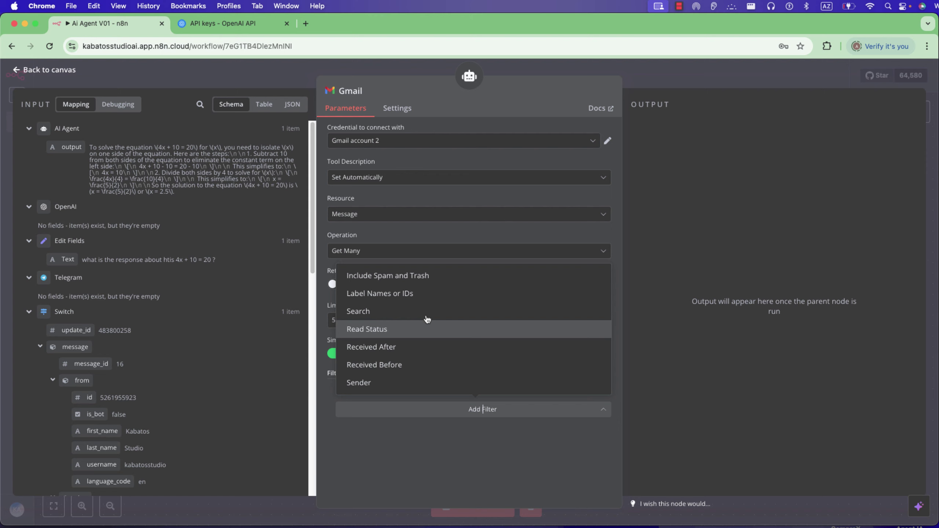
click(419, 299)
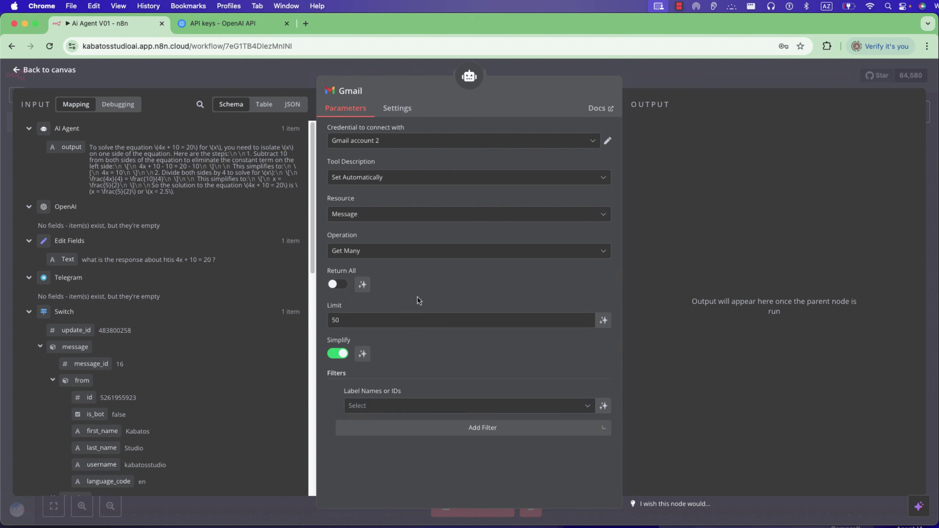
click(490, 408)
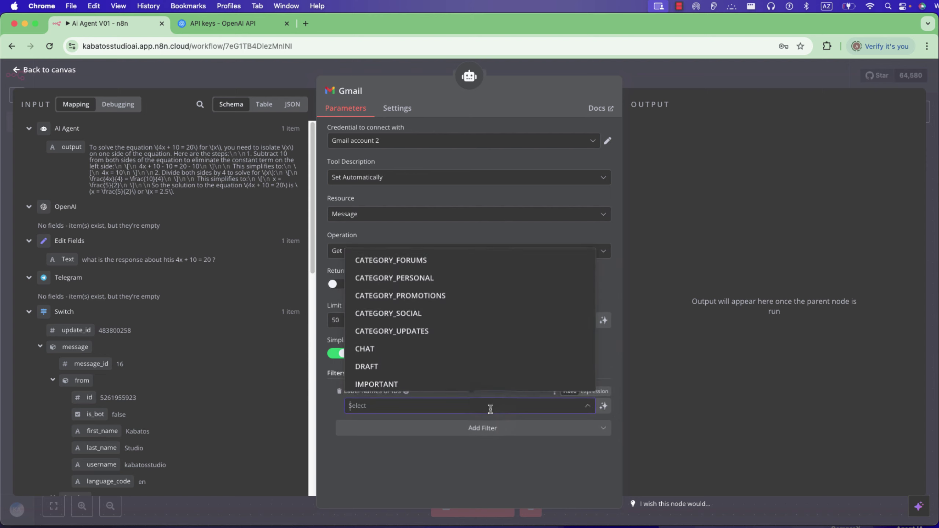
scroll(421, 367, down, 3)
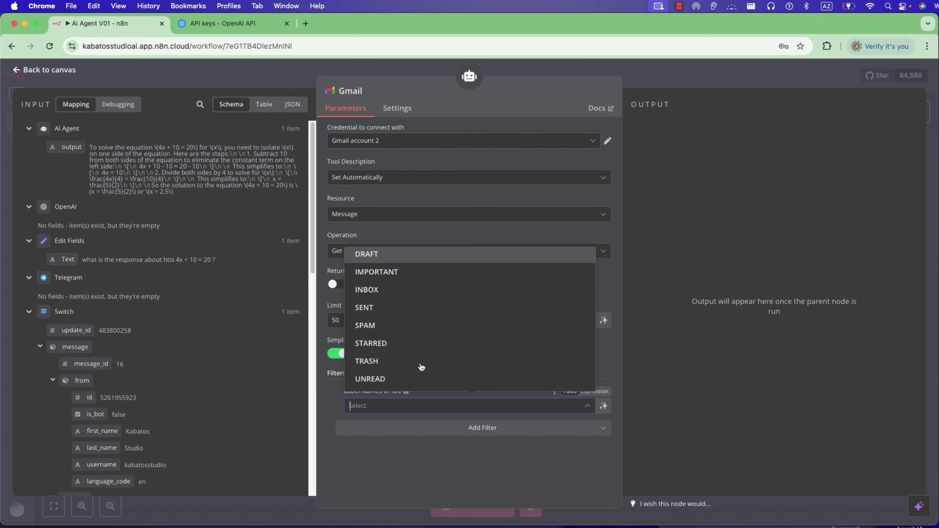
click(392, 294)
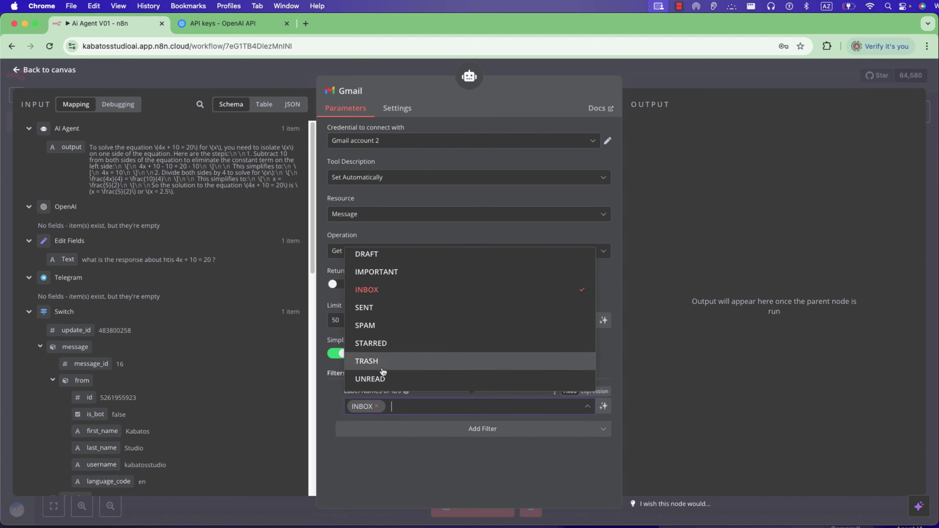
click(382, 381)
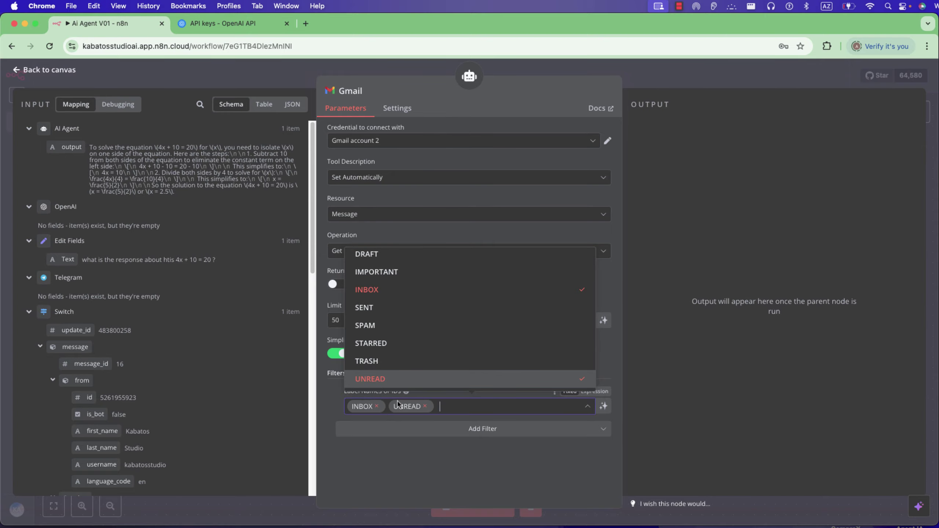
click(458, 457)
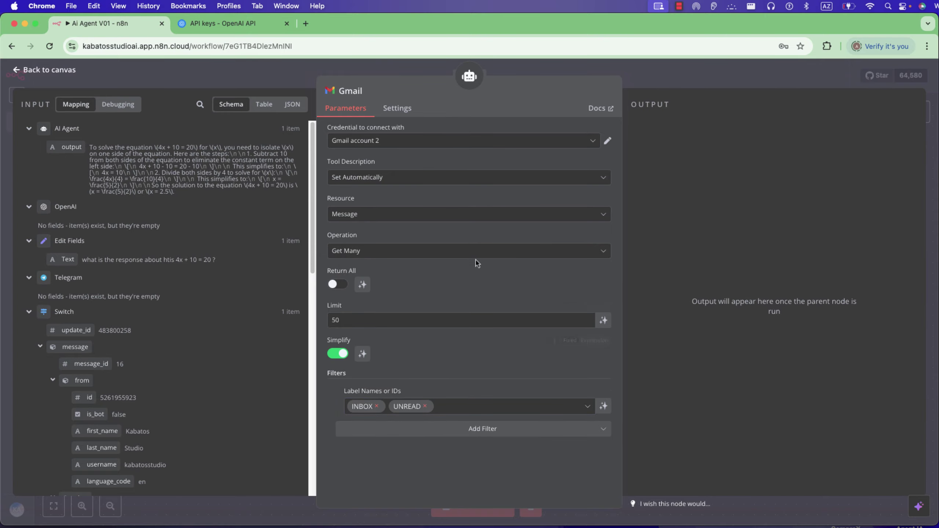
click(296, 74)
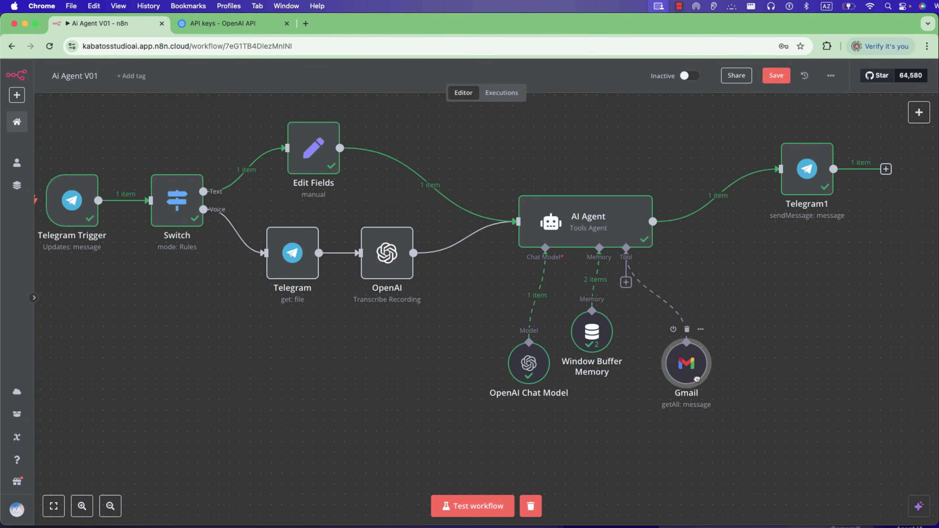
drag(698, 380, 713, 384)
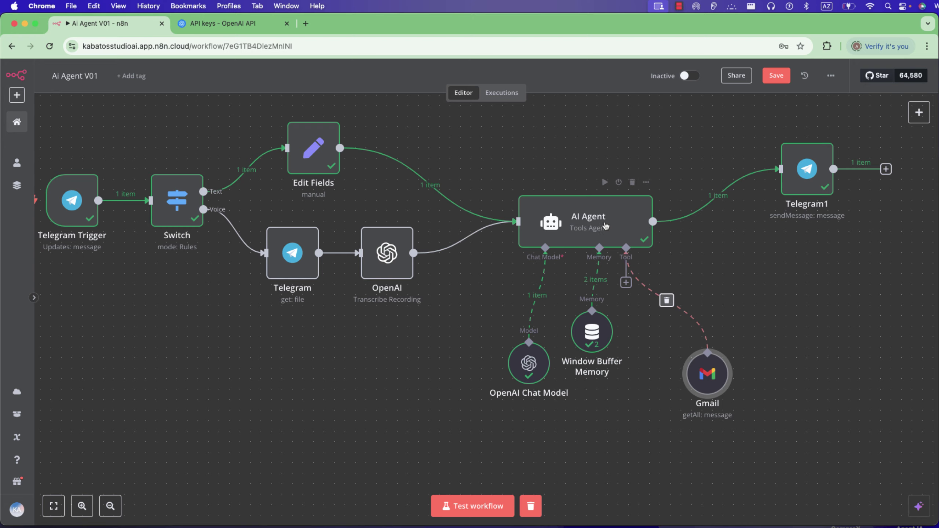
- Replace the AI Agent's system message with "You have acces to my gmail to manage it"
click(594, 210)
double_click(594, 210)
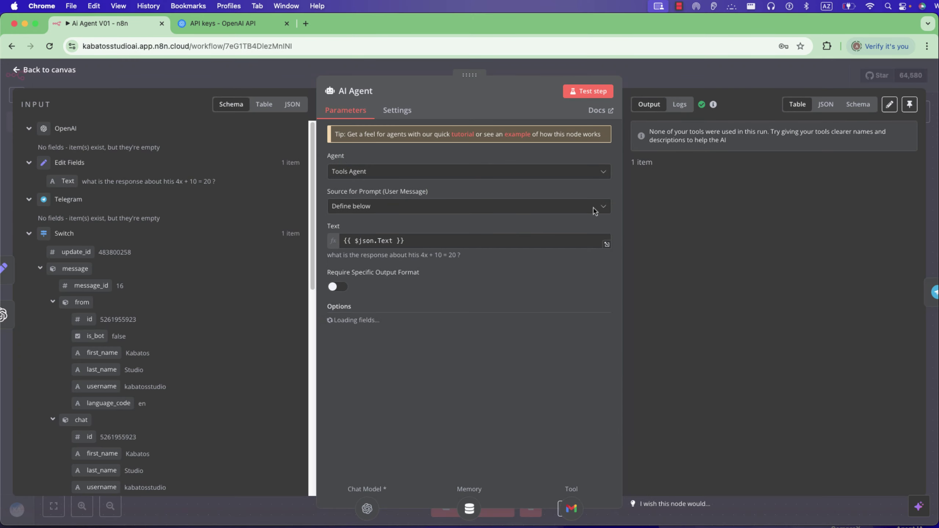
drag(455, 341, 348, 342)
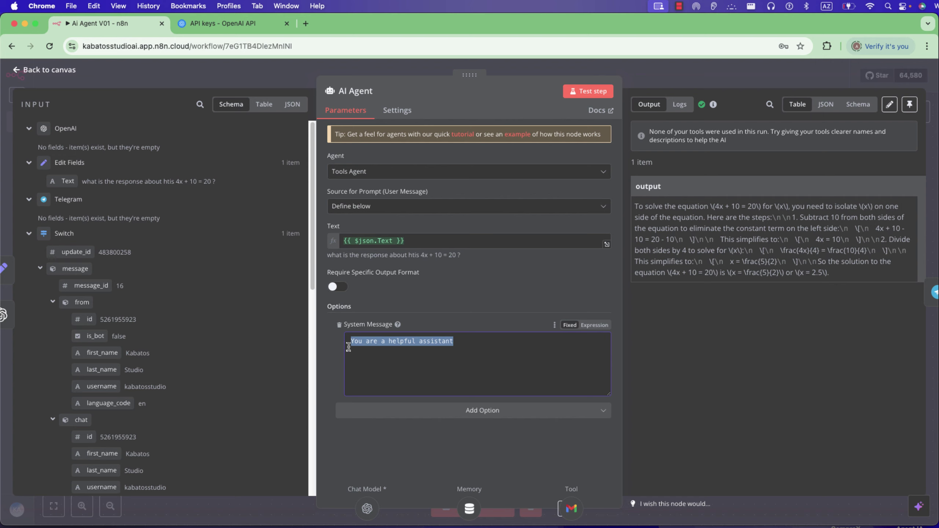
key(BackSpace)
text(You have acces to my gmail to manage it)
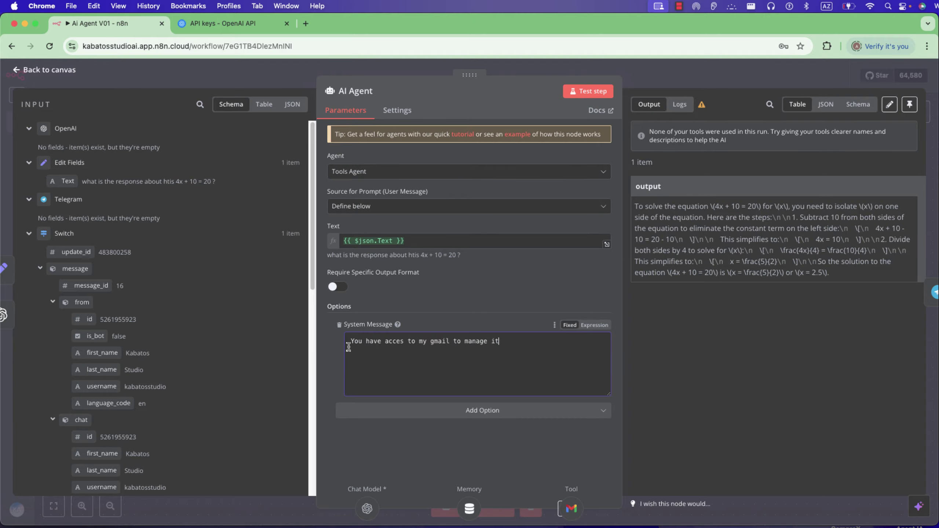
click(520, 76)
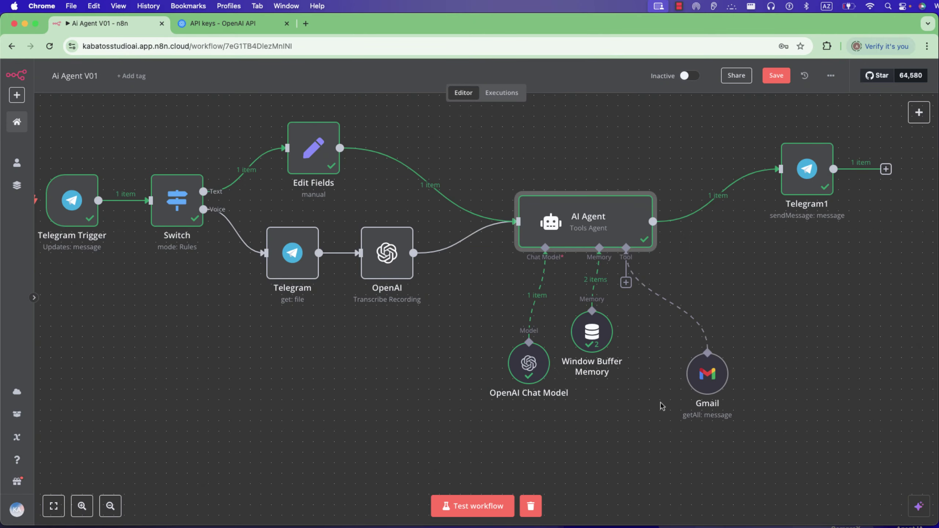
- Place the Gmail node farther from Window Buffer Memory, below and between the AI Agent and Telegram1, and review the AI Agent's system message
drag(716, 379, 812, 378)
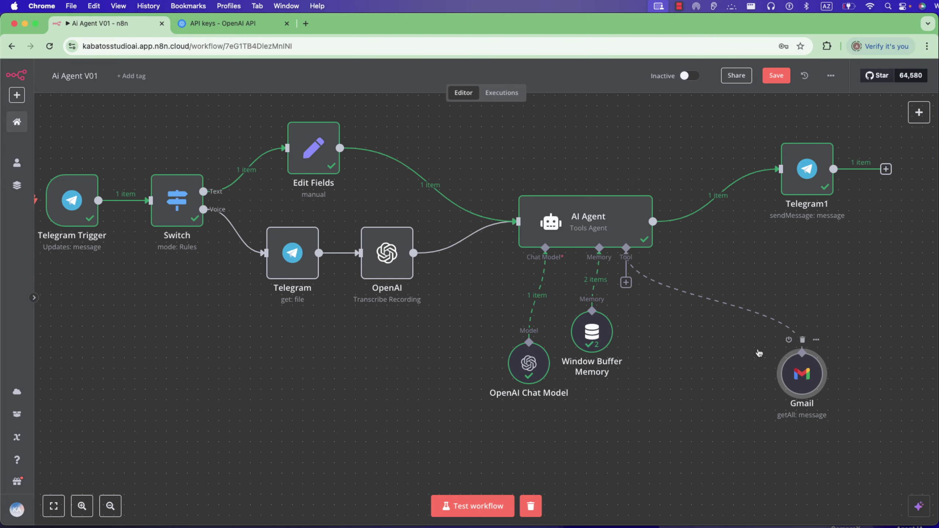
click(578, 221)
key(Return)
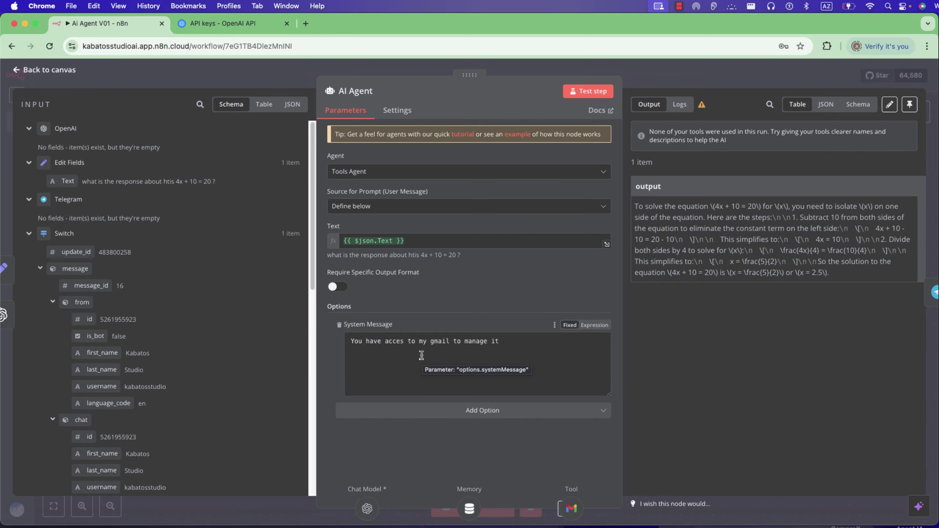
click(287, 76)
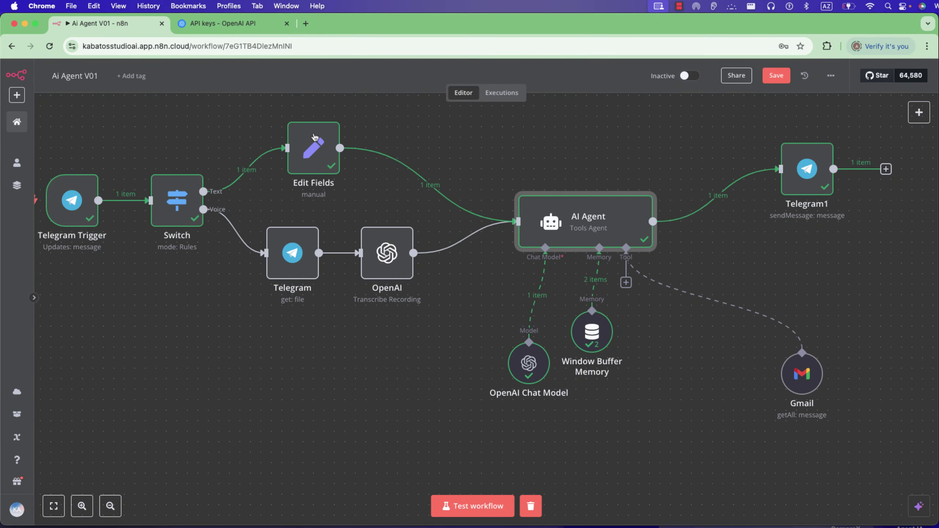
drag(814, 382, 762, 392)
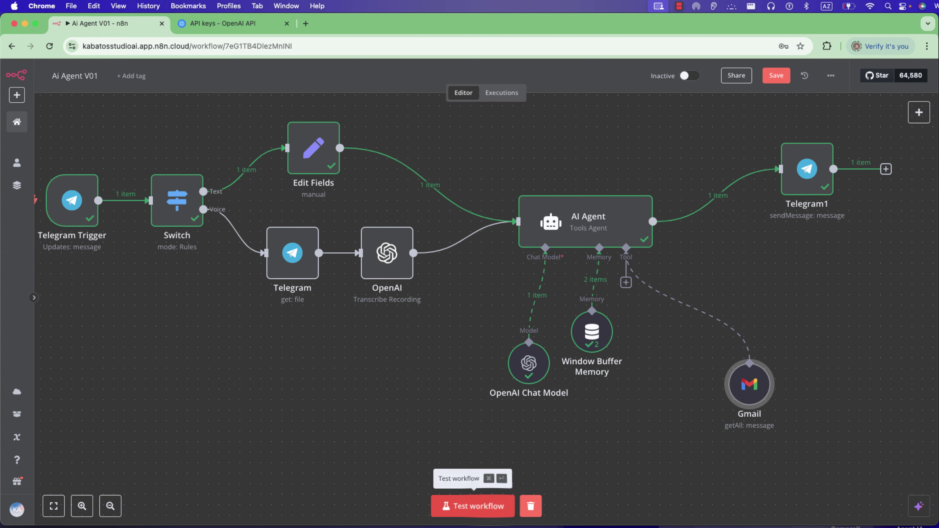
- Start a workflow test, send "send my my 2 unread mail" to the Direcxion Ai bot in Telegram Web, and follow the execution
click(475, 506)
key(super+Tab)
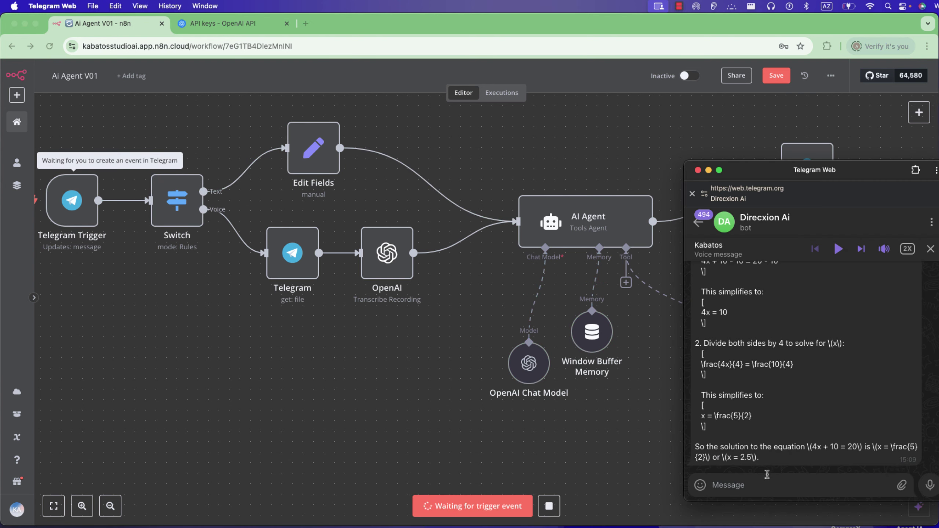
text(send my my 2 unread mail)
key(Return)
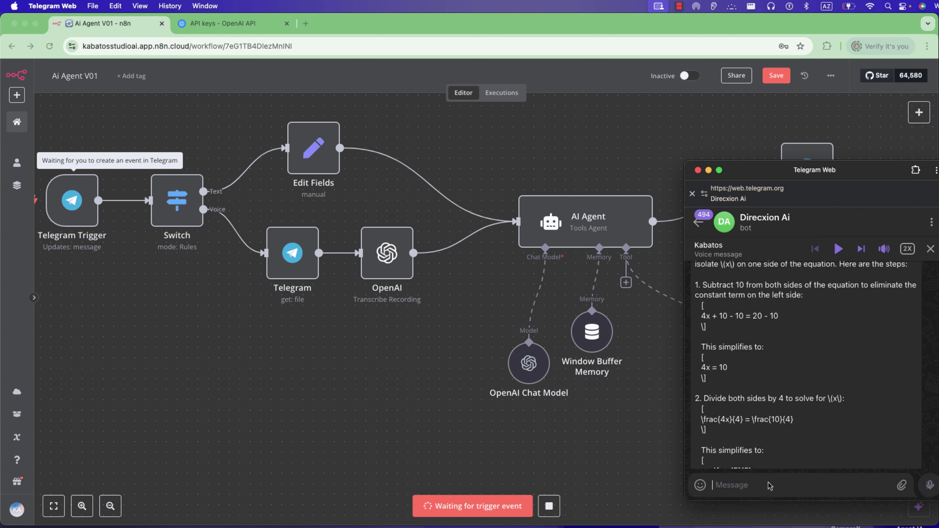
click(574, 445)
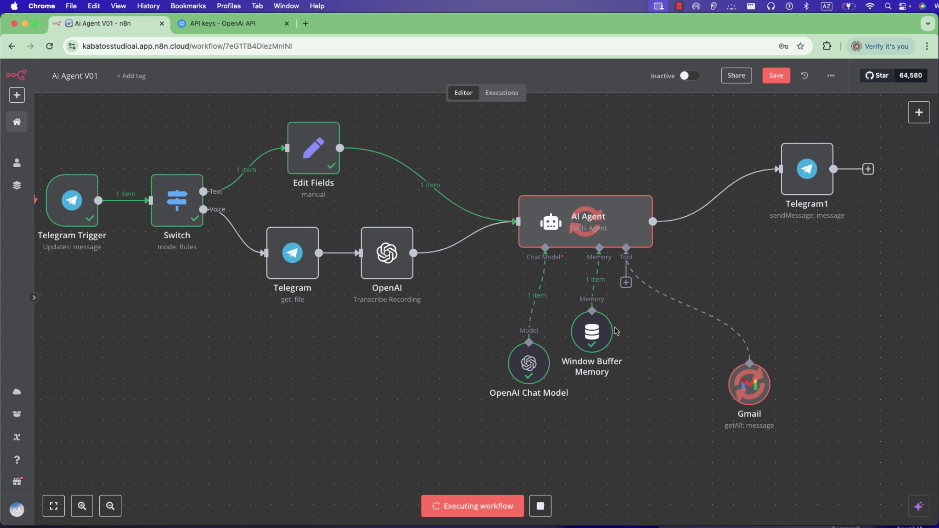
key(super+Tab)
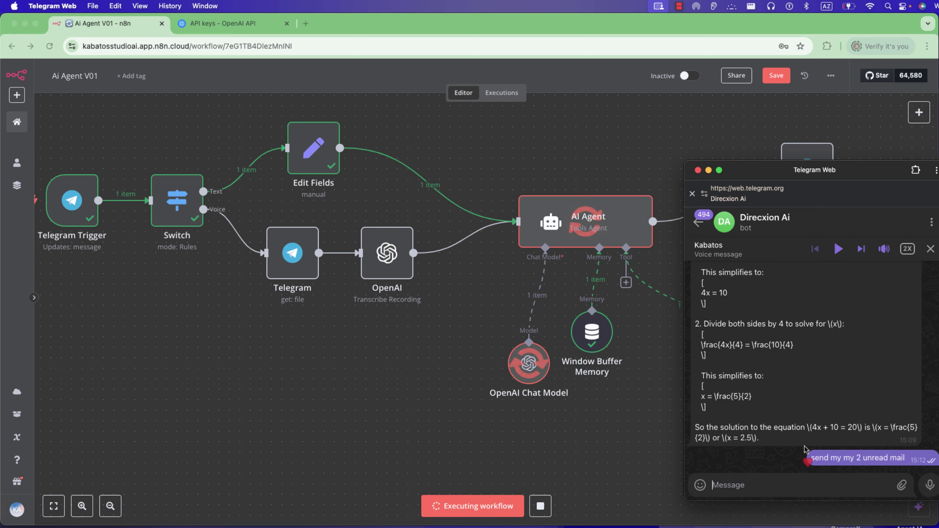
- Move the Telegram Web window aside, review the bot's reply listing the two unread emails, and compare it with the Gmail inbox
drag(847, 173, 192, 68)
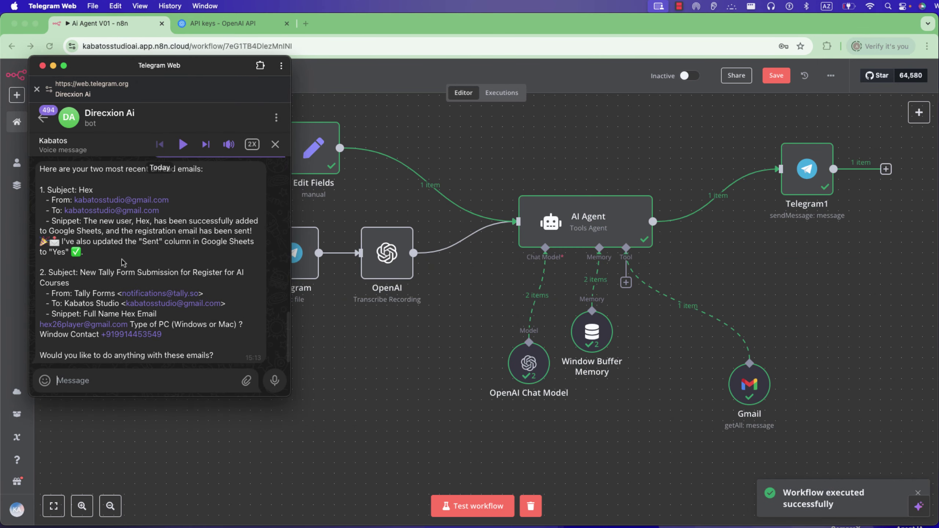
scroll(127, 268, up, 1)
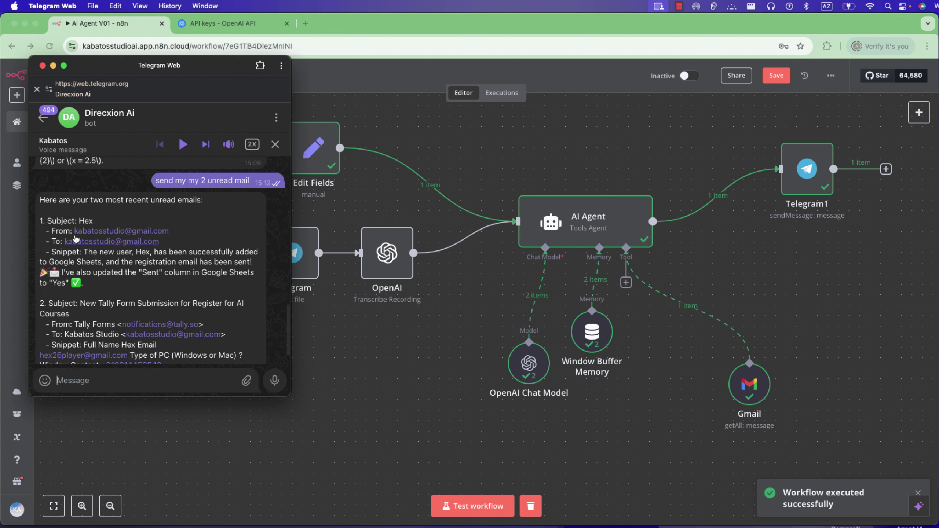
scroll(84, 261, up, 1)
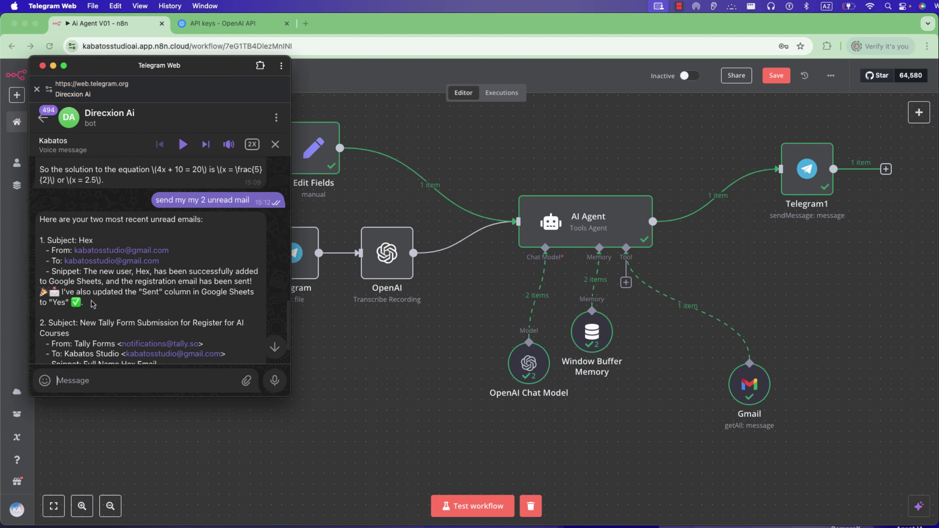
scroll(92, 303, down, 1)
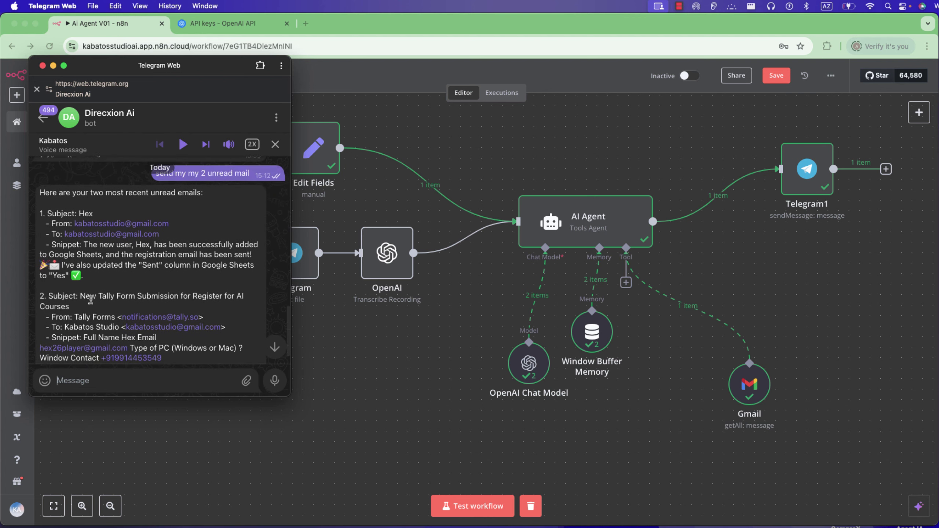
scroll(91, 300, down, 1)
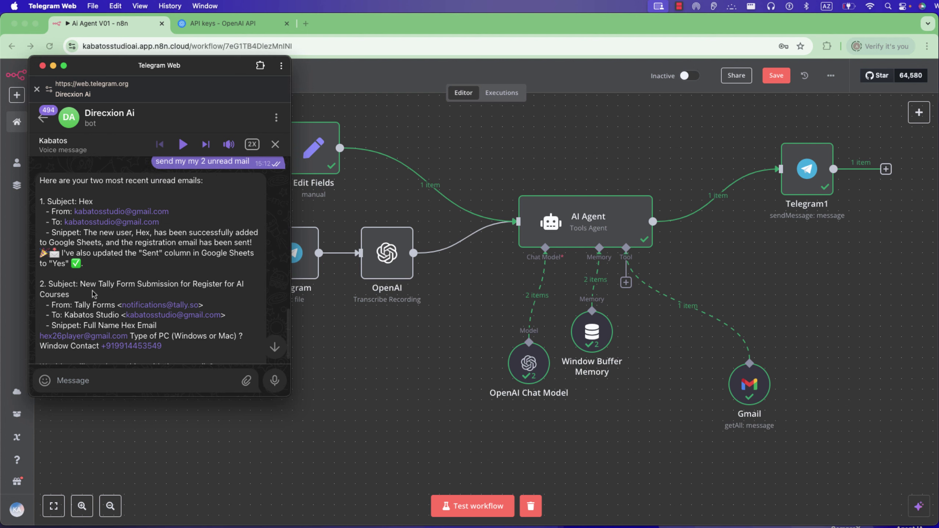
scroll(94, 295, up, 1)
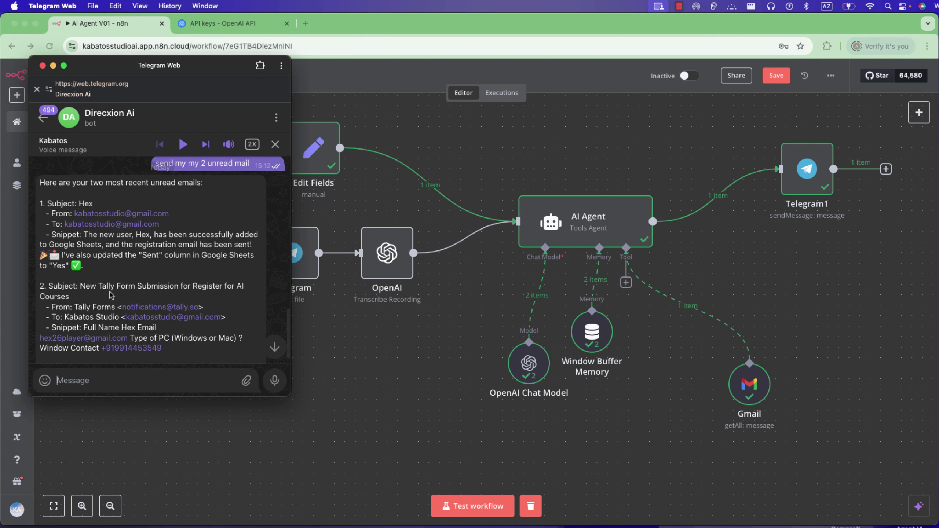
click(307, 22)
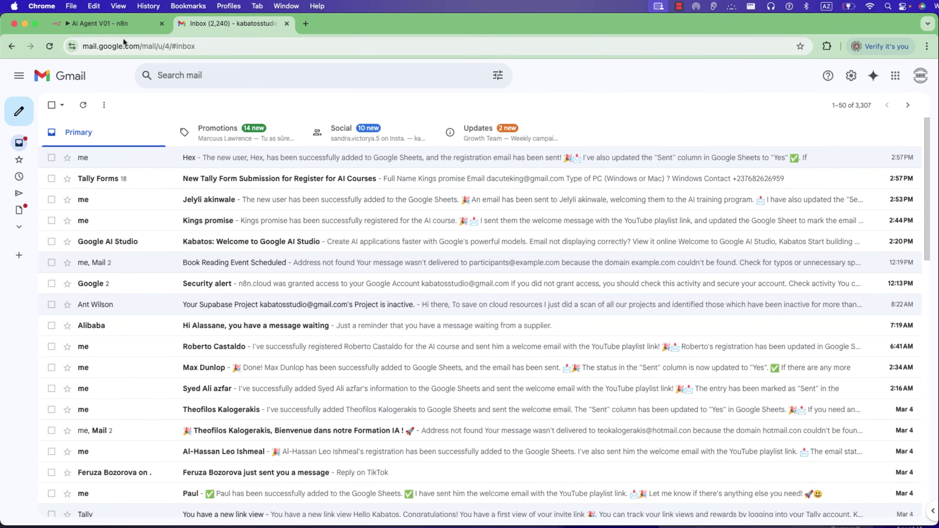
click(118, 24)
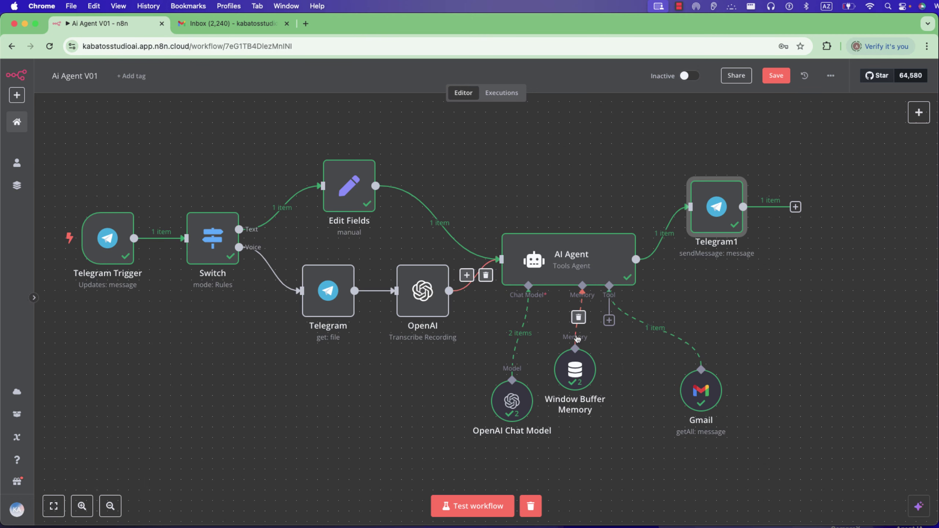
- Save the workflow with the Gmail node shifted slightly lower, and add a second Gmail Tool to the AI Agent
mouse_move(698, 389)
mouse_down()
mouse_move(683, 397)
mouse_move(709, 382)
mouse_move(676, 399)
mouse_move(688, 399)
mouse_up()
key(super+s)
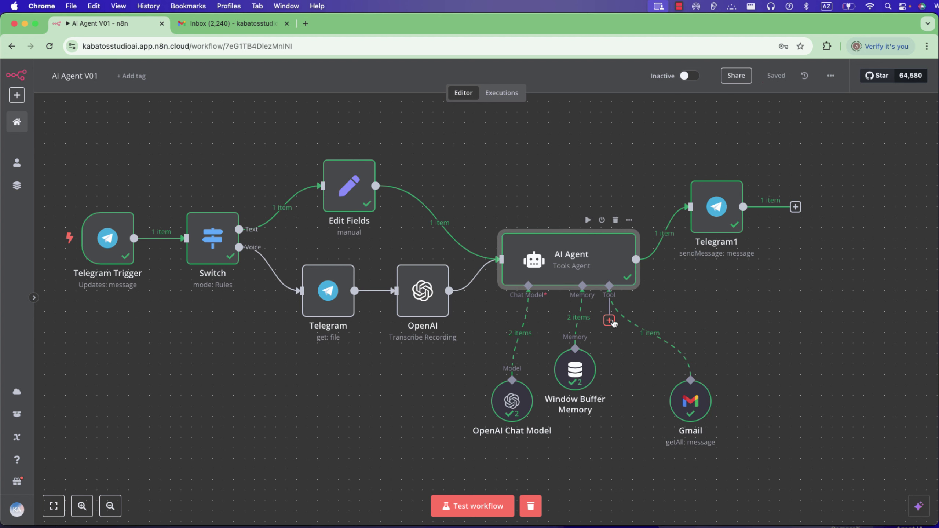
click(609, 320)
text(gamil)
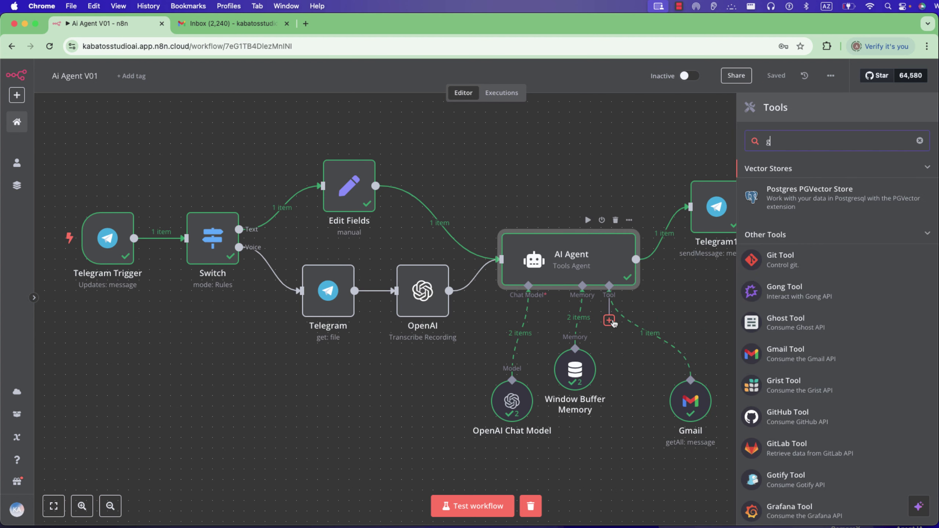
key(BackSpace)
key(BackSpace)
key(BackSpace)
key(BackSpace)
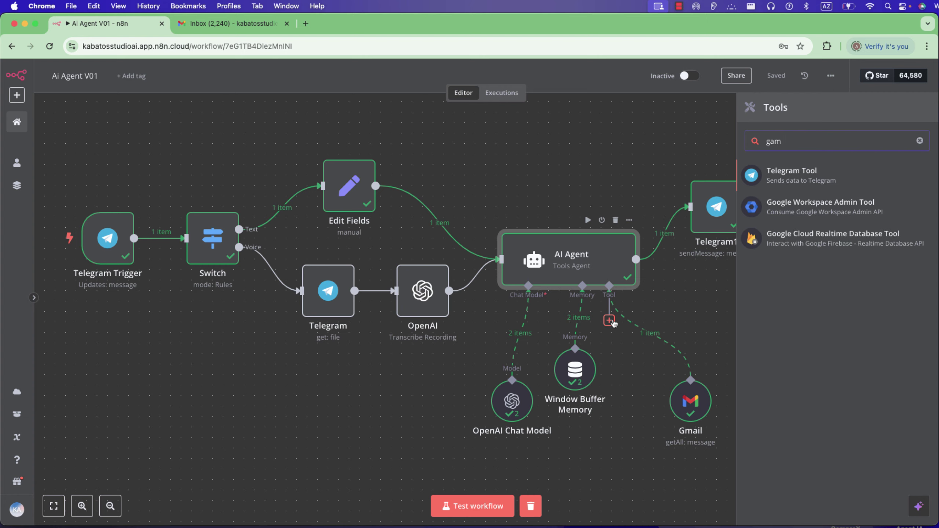
text(mail)
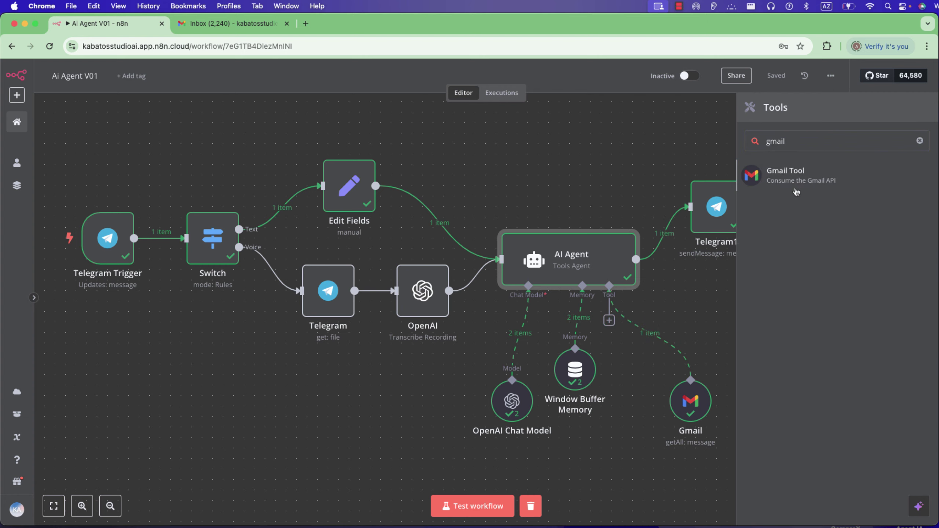
click(796, 192)
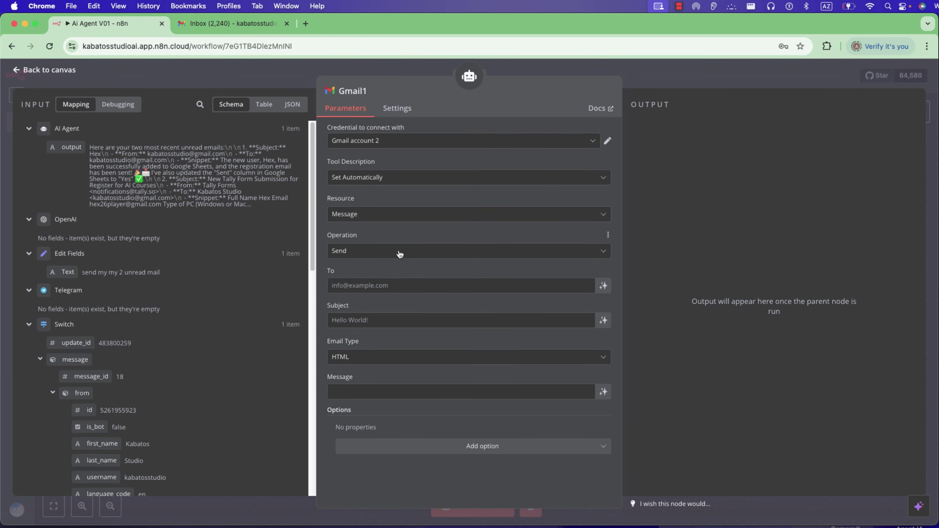
- Let the model define the To field of the new Gmail tool, and recheck the bot's email summary in Telegram Web
click(395, 287)
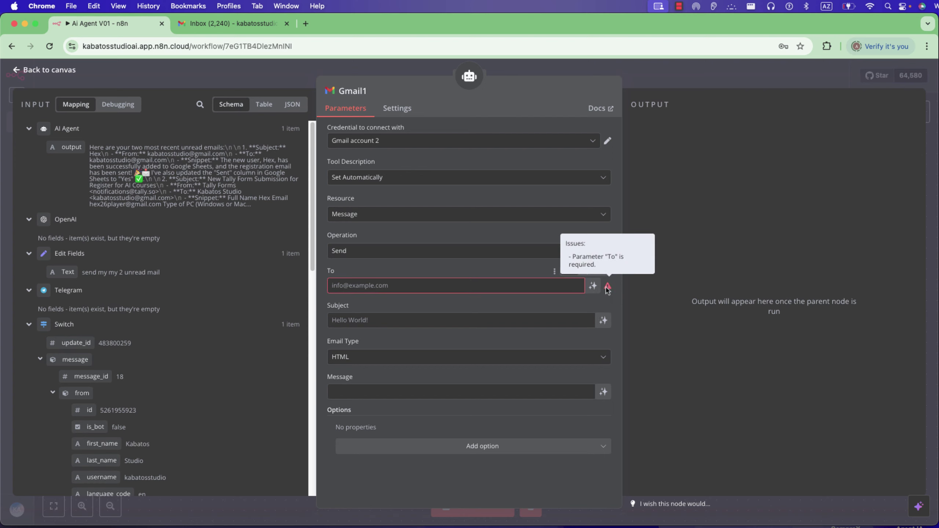
click(596, 287)
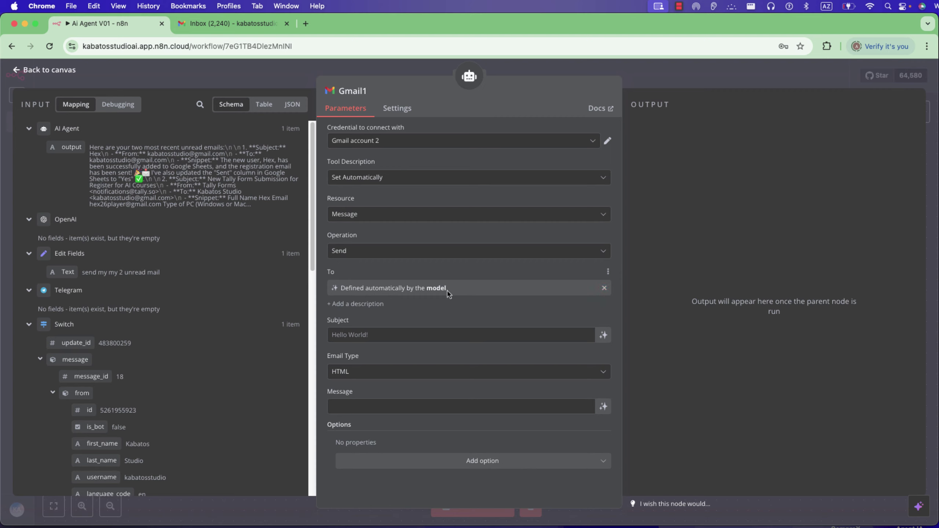
key(super+Tab)
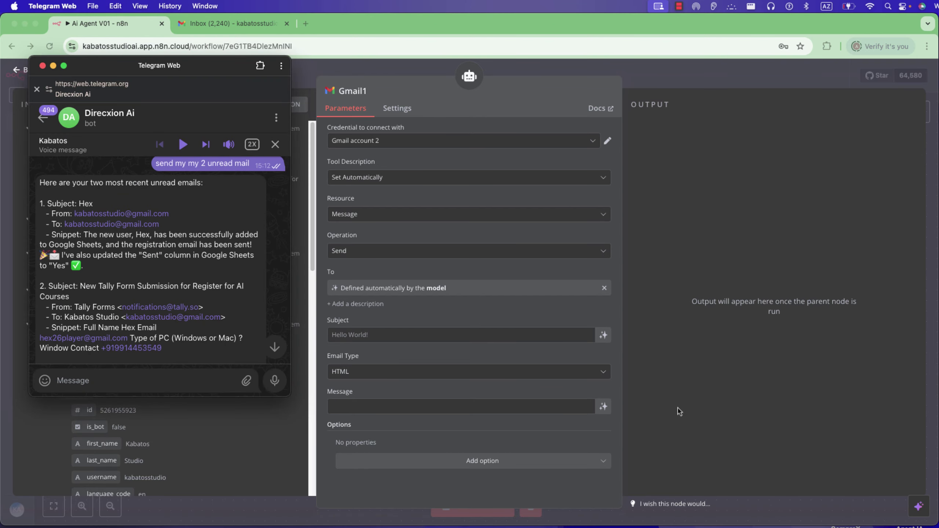
key(super+Tab)
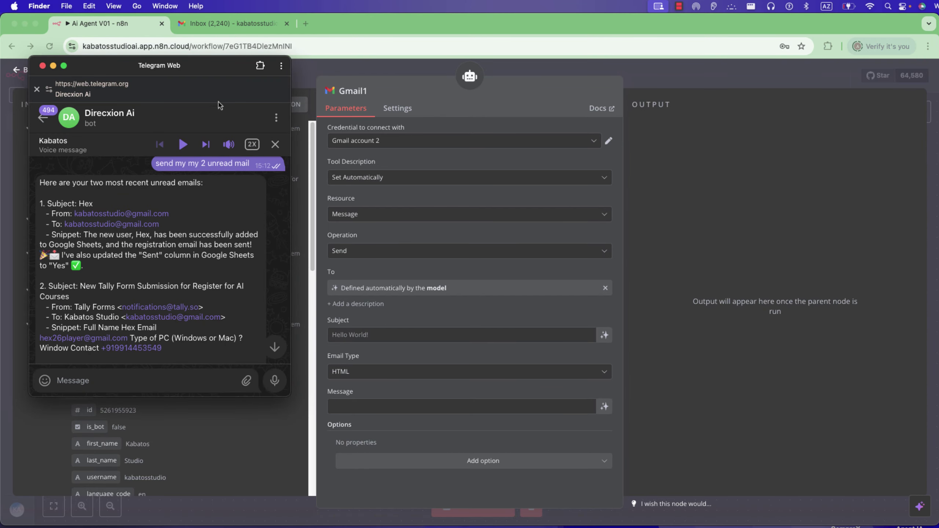
drag(214, 68, 833, 69)
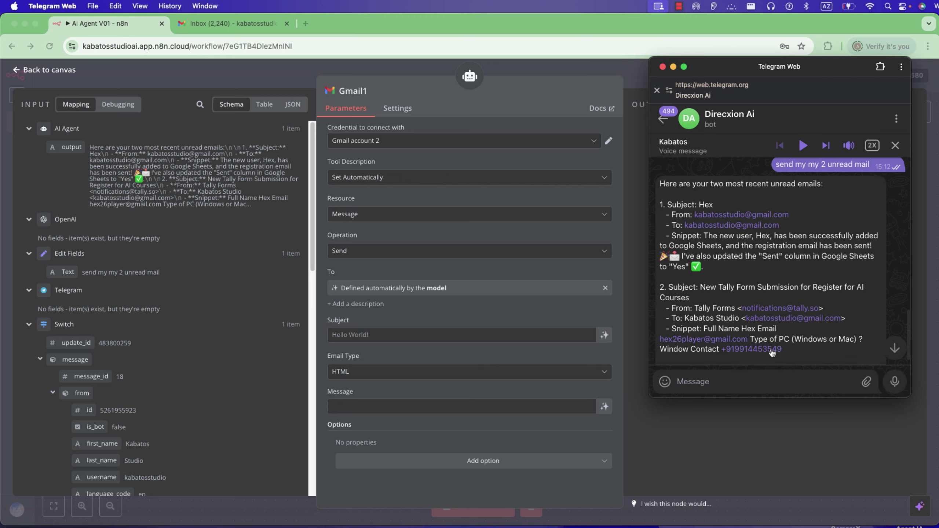
scroll(771, 352, down, 2)
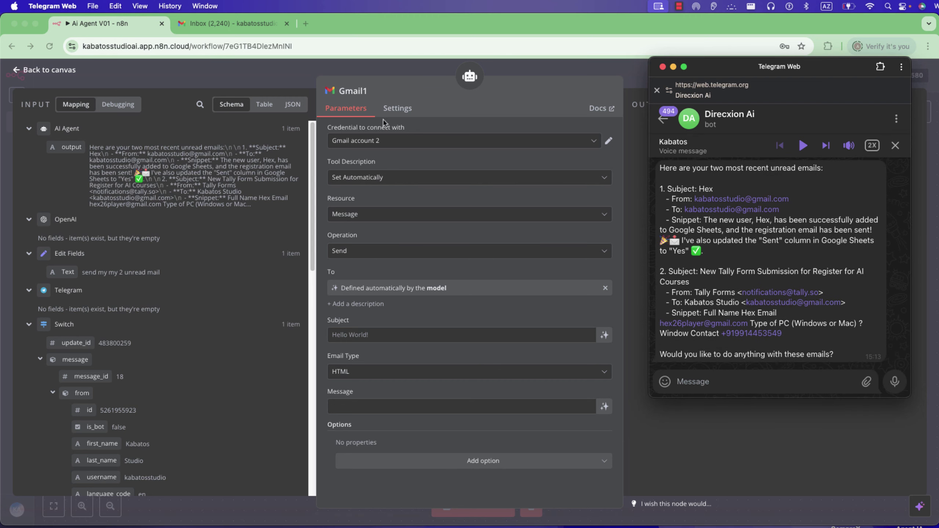
- Place the Gmail1 node between Telegram1 and the Gmail node, and let the model define its Subject and Message
click(402, 72)
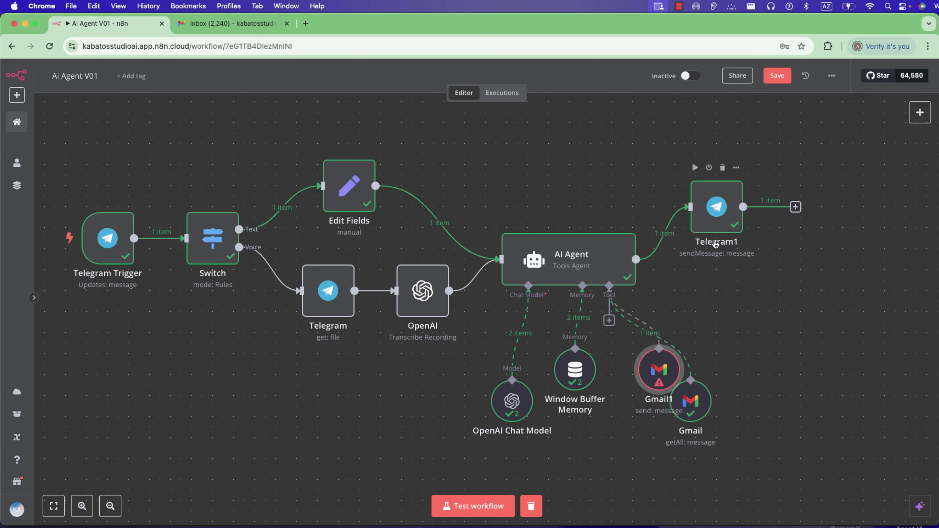
drag(658, 383, 734, 358)
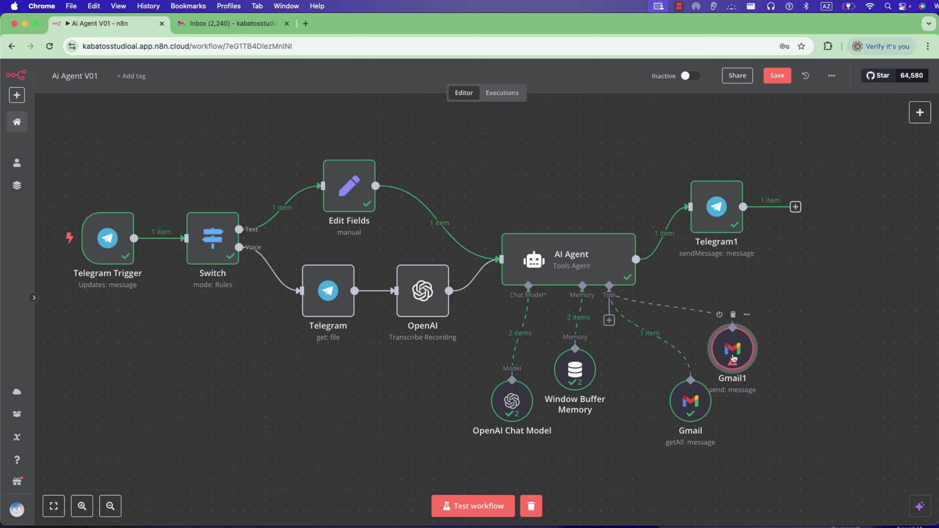
double_click(732, 353)
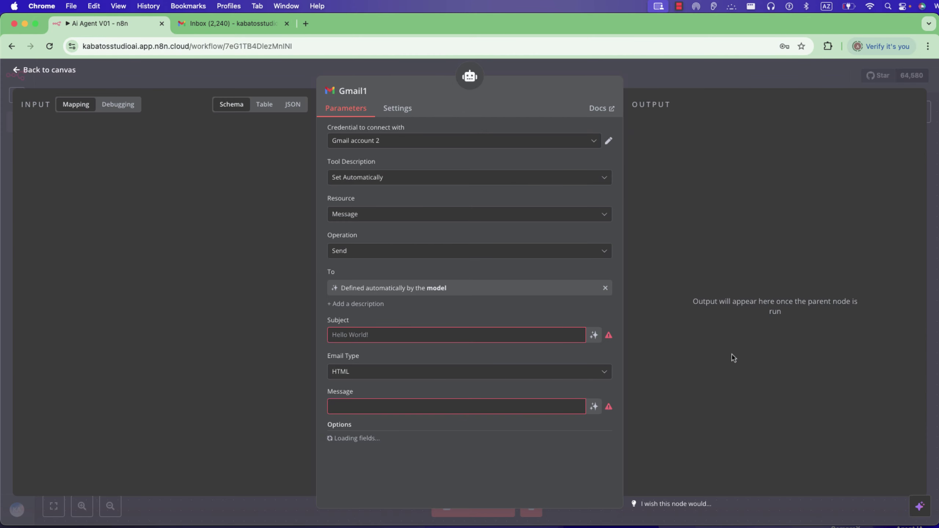
click(594, 336)
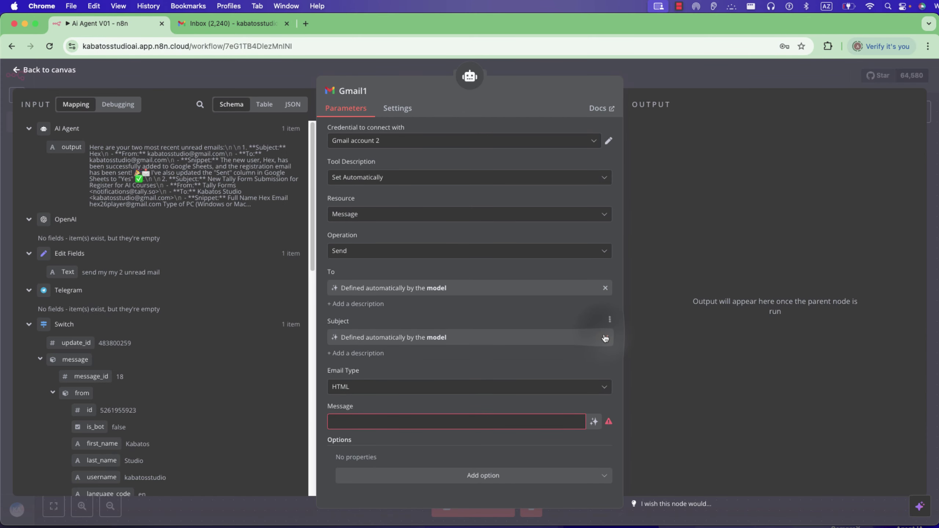
click(604, 337)
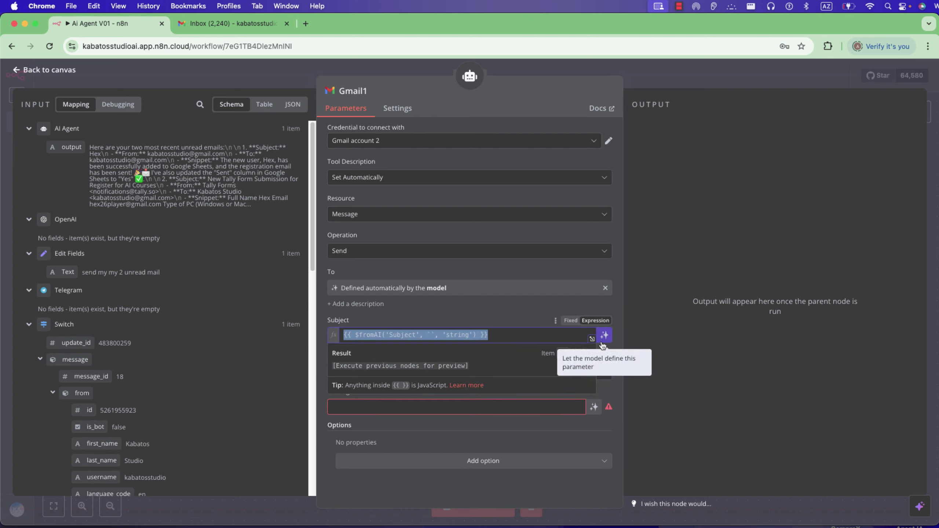
click(605, 337)
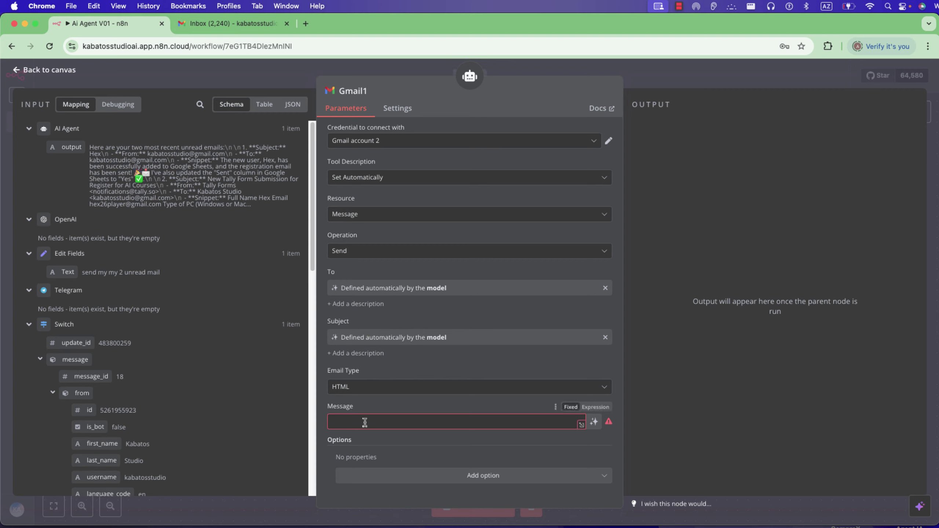
click(594, 422)
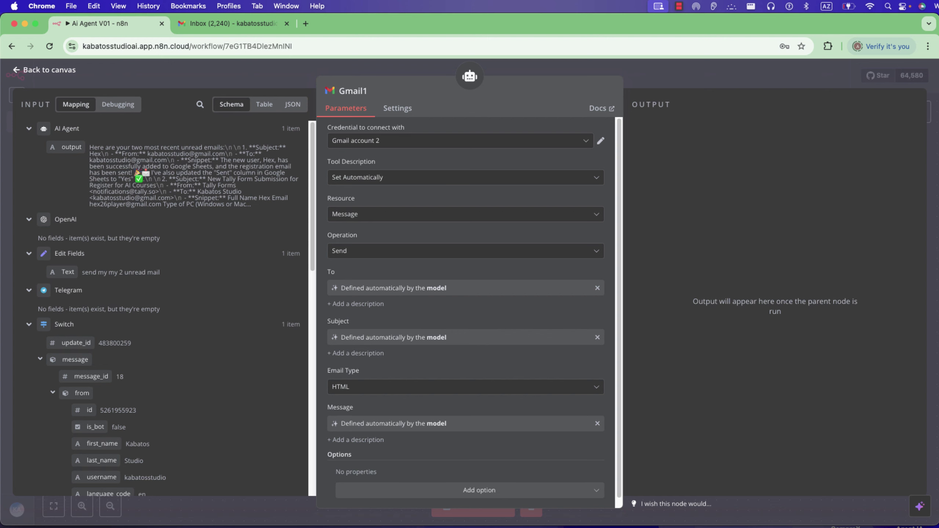
- Look at the bot chat in Telegram Web again and return to the workflow canvas
key(super+Tab)
click(737, 385)
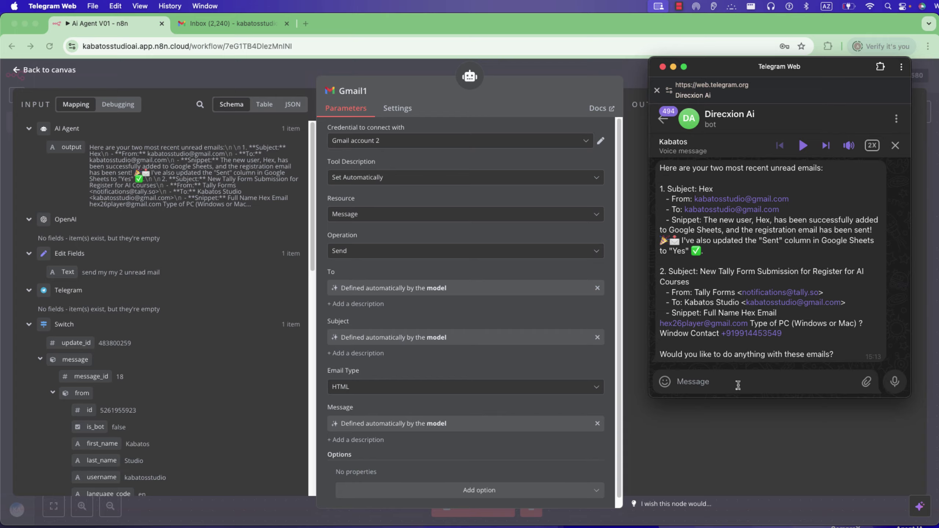
click(558, 74)
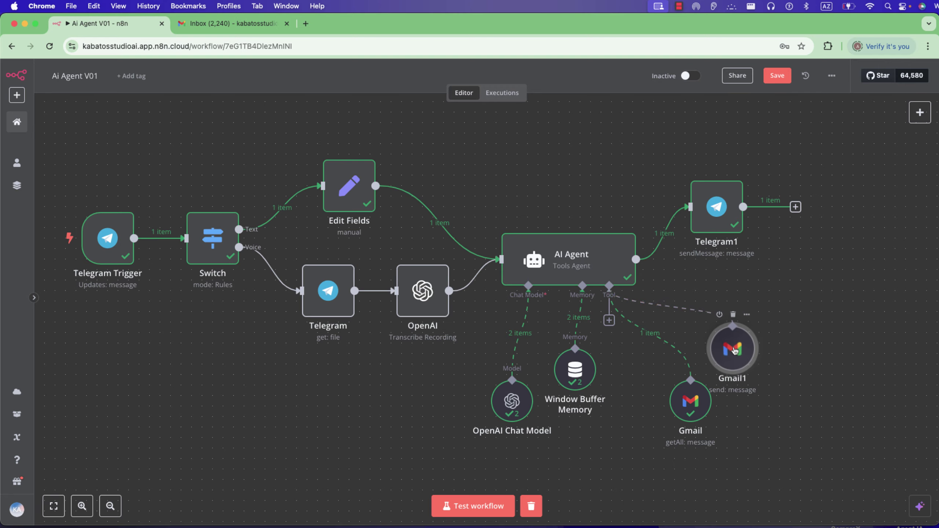
- Add the Append n8n Attribution option to the Gmail1 send tool, let the model define it, and return to the canvas
double_click(734, 350)
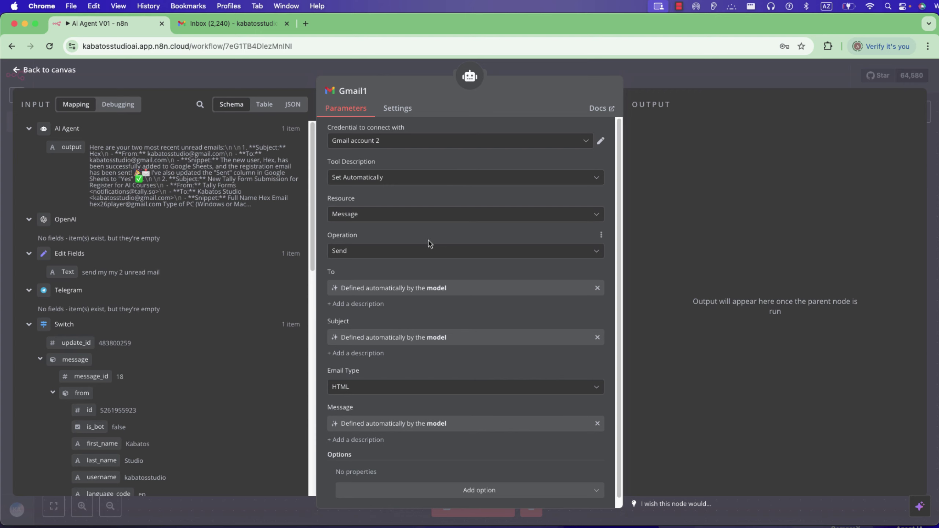
scroll(451, 378, down, 1)
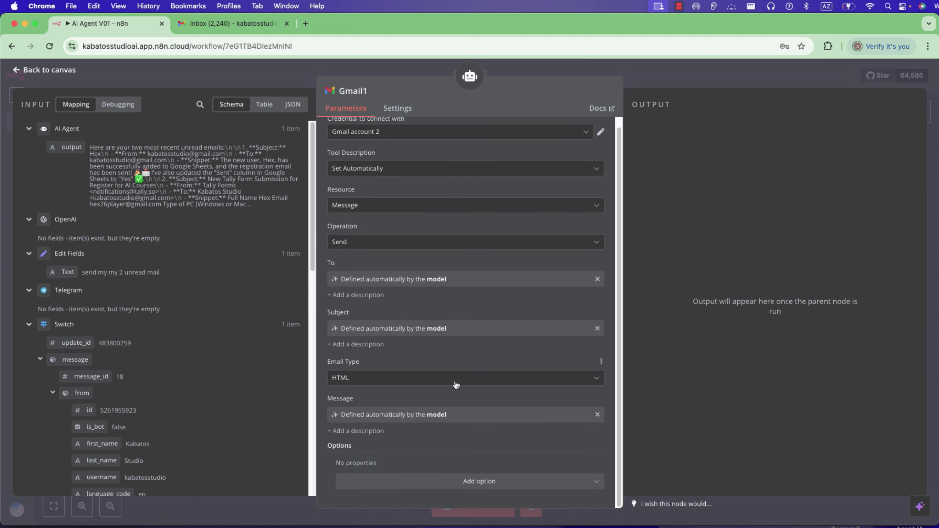
click(488, 482)
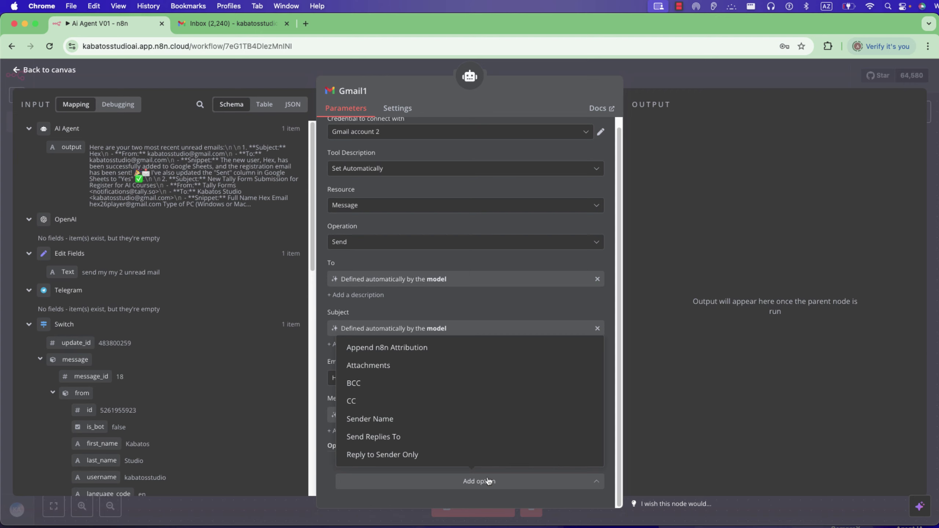
click(391, 347)
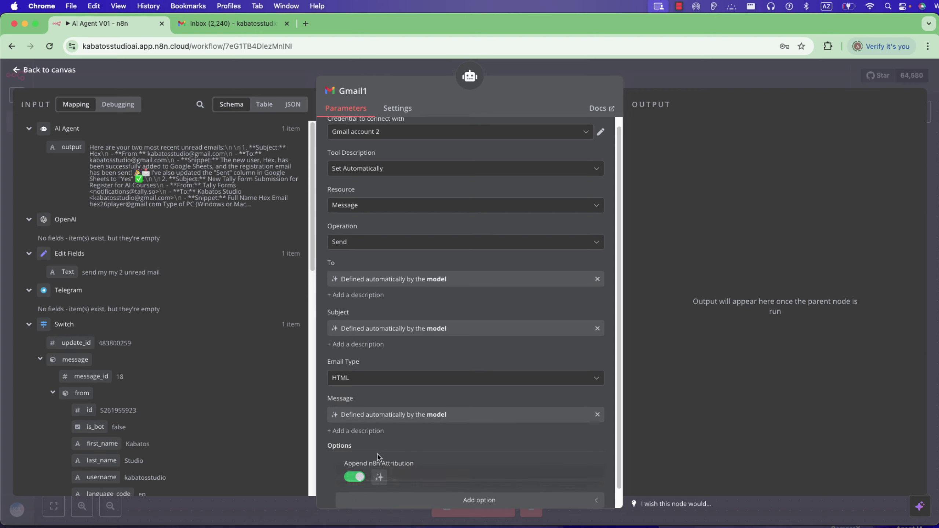
click(354, 476)
scroll(459, 447, down, 1)
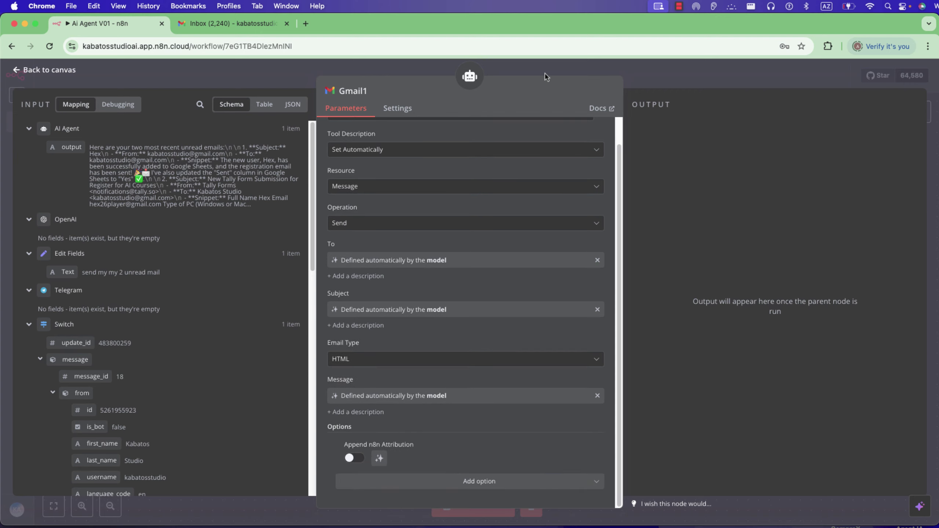
click(379, 458)
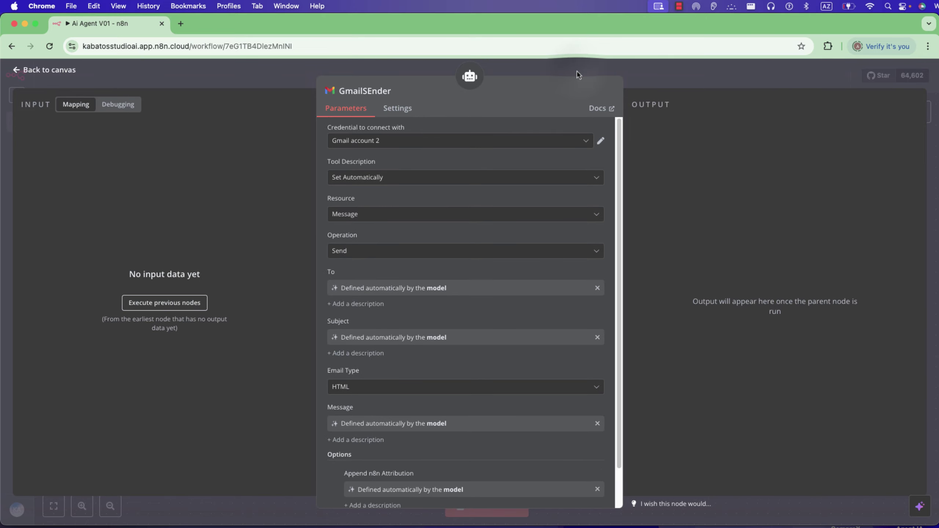
click(578, 71)
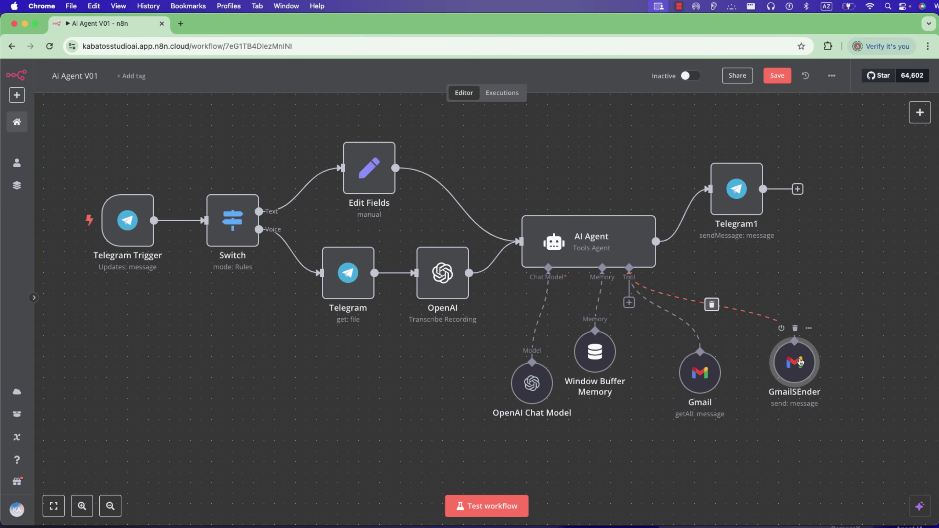
- Replace the second line of the AI Agent's system message with "you also can use Gmail to send message" and return to the canvas
click(604, 250)
double_click(604, 250)
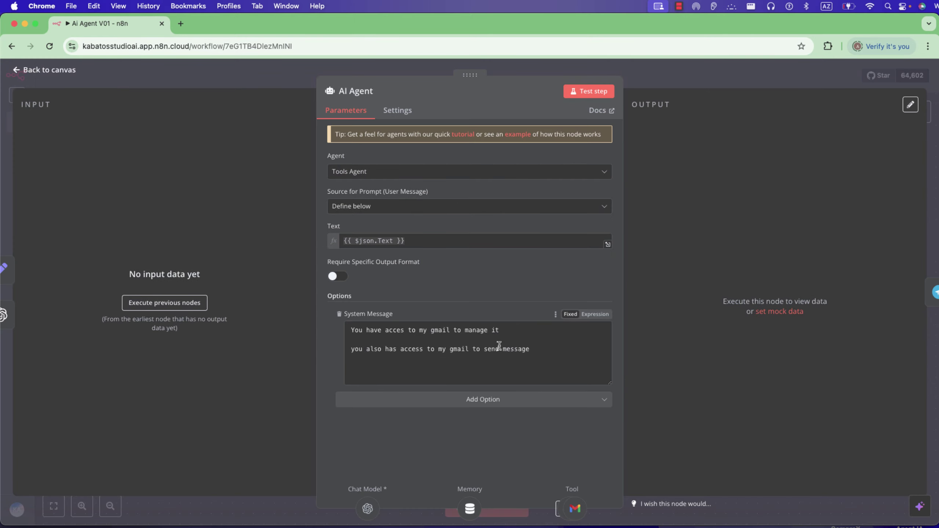
drag(502, 330, 349, 328)
triple_click(406, 349)
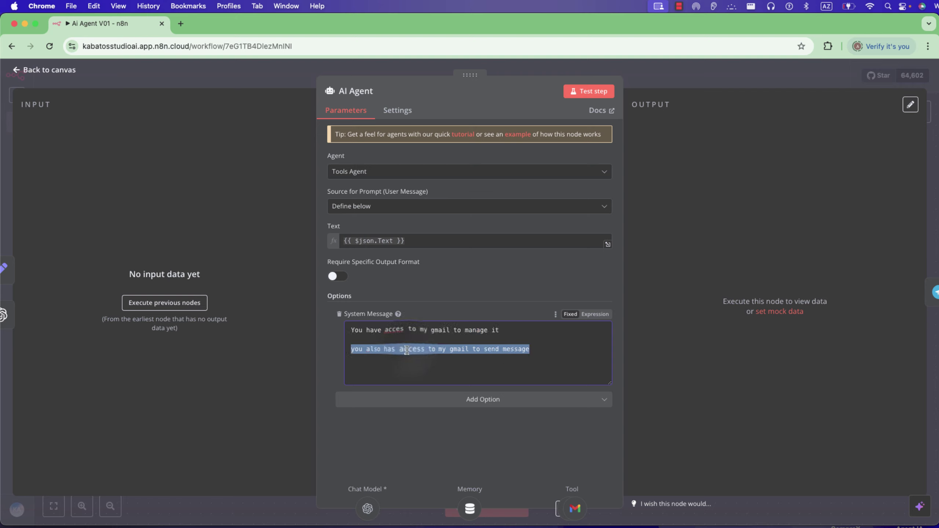
key(BackSpace)
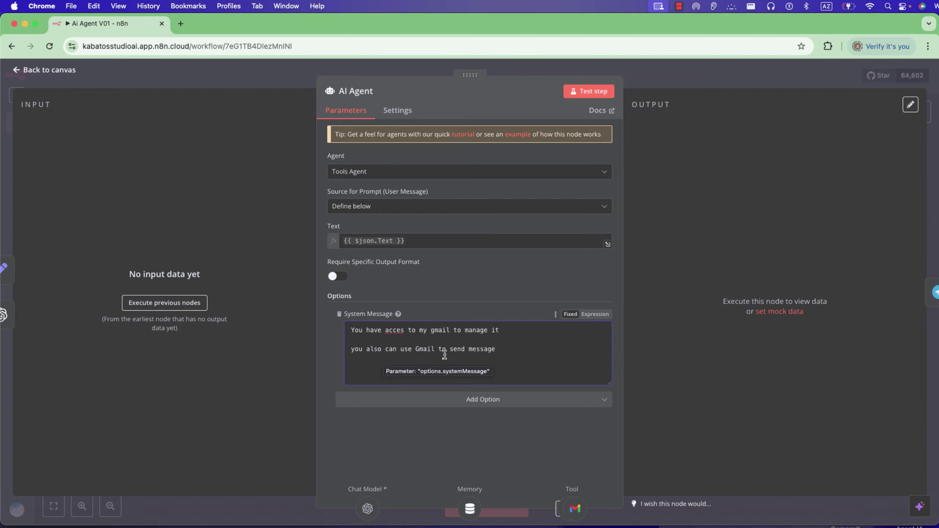
key(Escape)
- Start a test run of the workflow and open the Direcxion Ai bot chat in Telegram Web
click(494, 514)
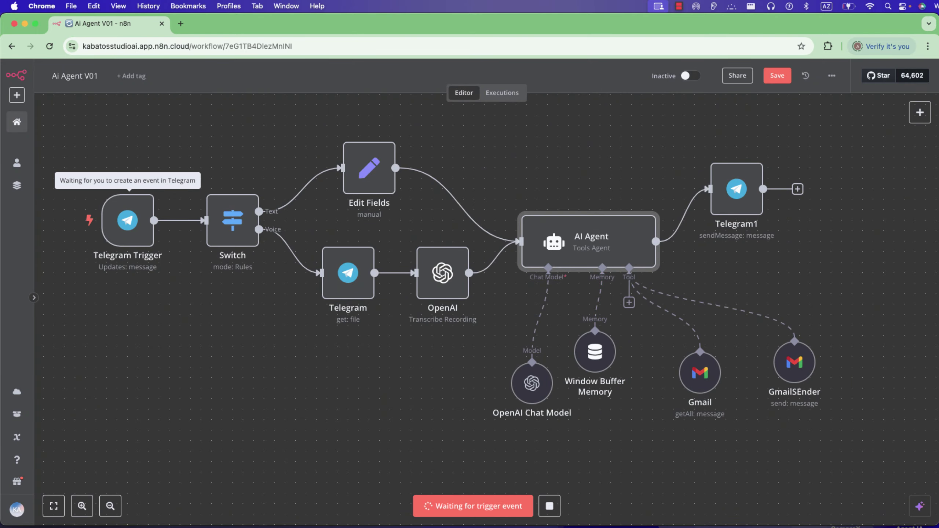
key(super+Tab)
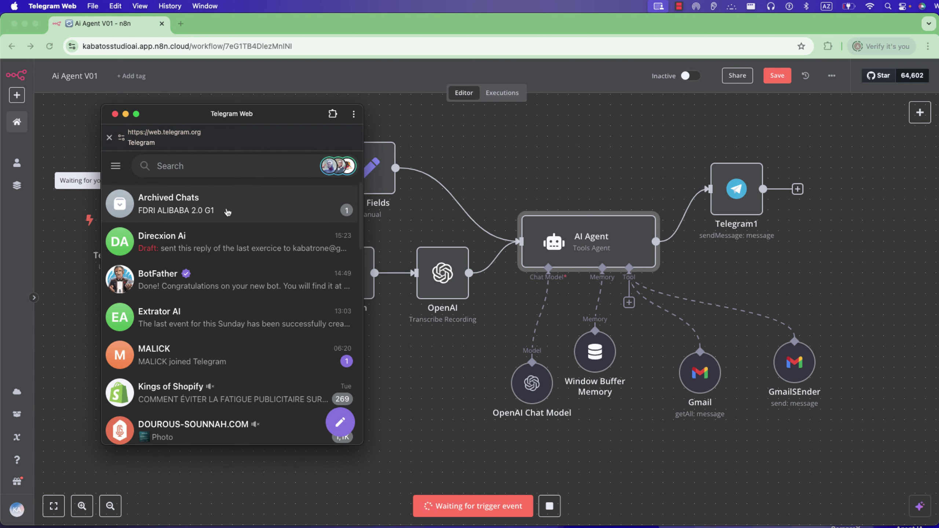
click(237, 436)
- Copy the earlier question "what is the response about htis 4x + 10 = 20 ?" from the chat and send it to the bot again
scroll(281, 333, up, 15)
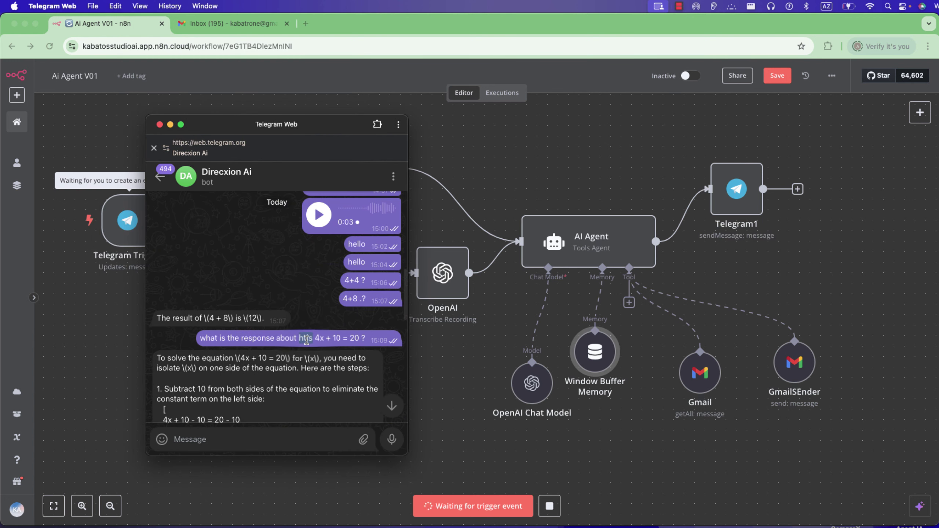
triple_click(307, 340)
key(super+c)
scroll(307, 350, down, 15)
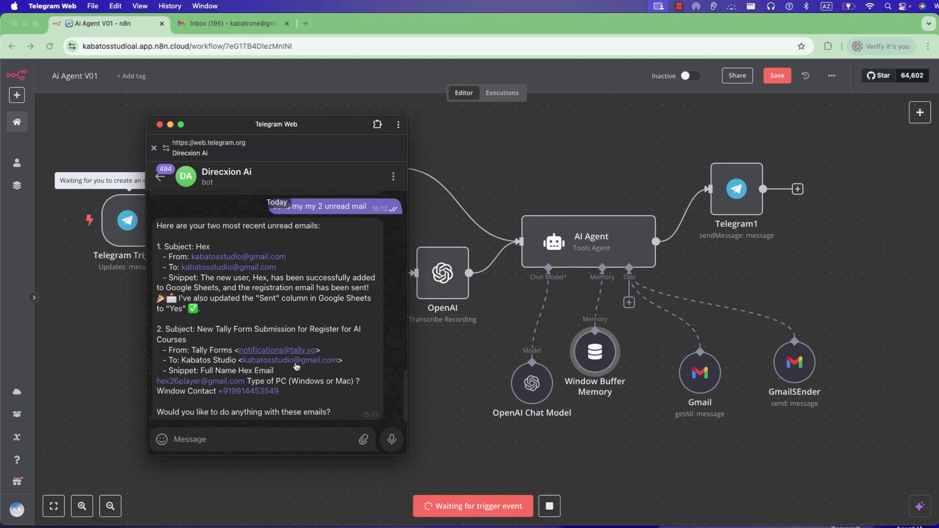
click(266, 431)
key(super+v)
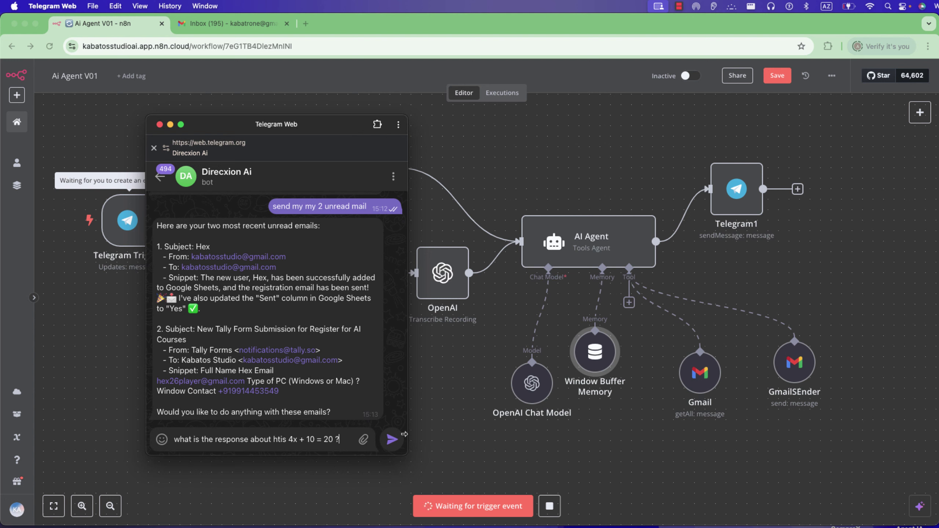
click(393, 439)
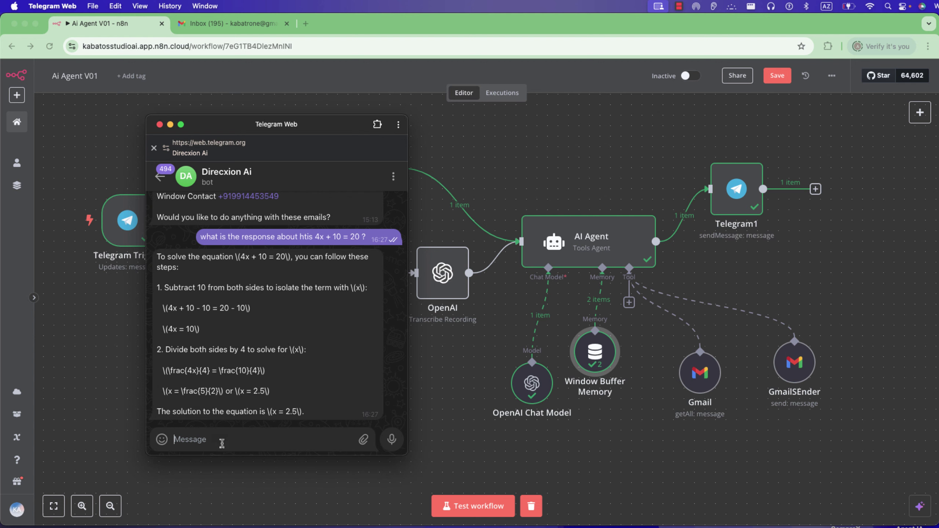
- Write a message asking the bot to send the math answer to the recipient's e-mail address, restart the workflow test, and send the message
click(222, 443)
key(super+v)
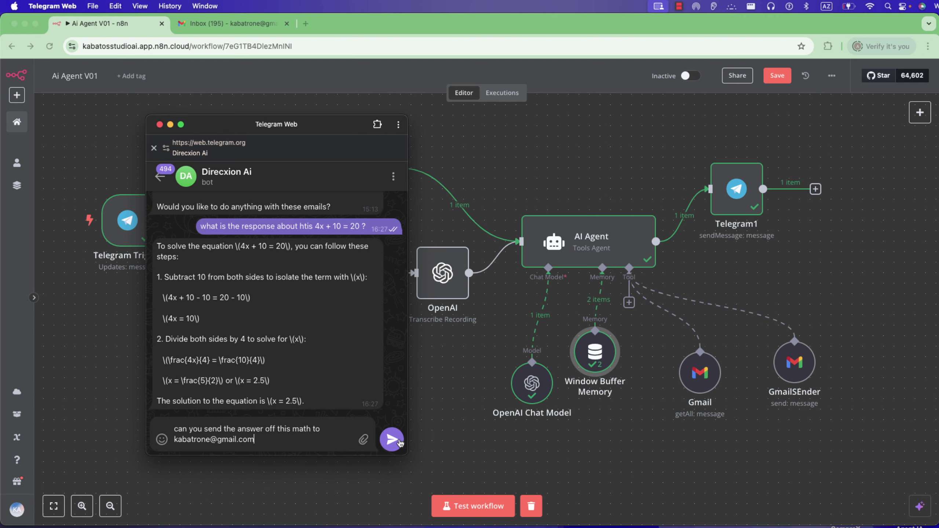
click(486, 513)
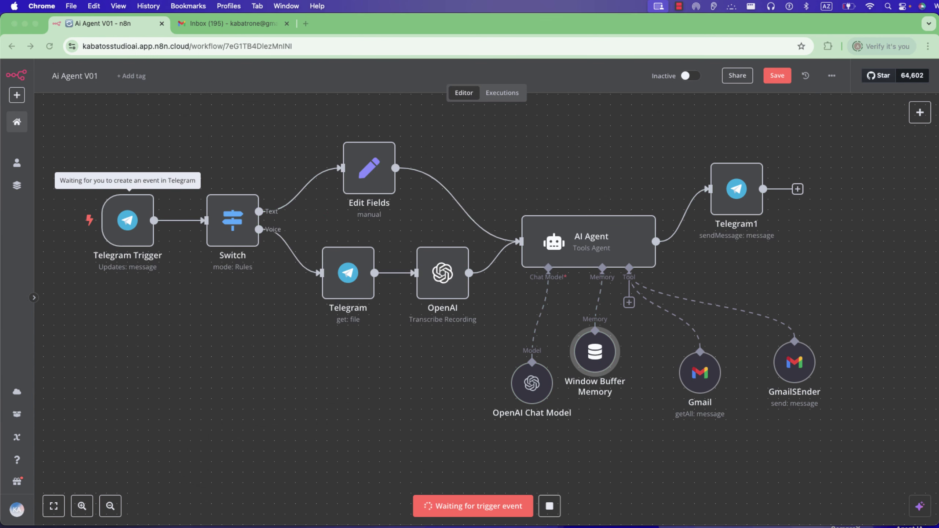
key(super+Tab)
click(385, 442)
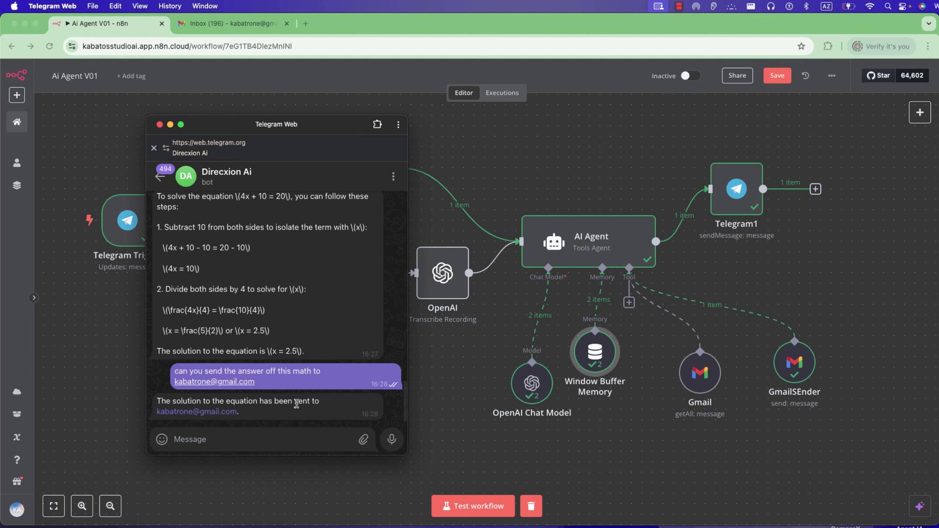
- Check the "Solution to the Equation" email in the Gmail inbox and return to the n8n workflow
click(236, 23)
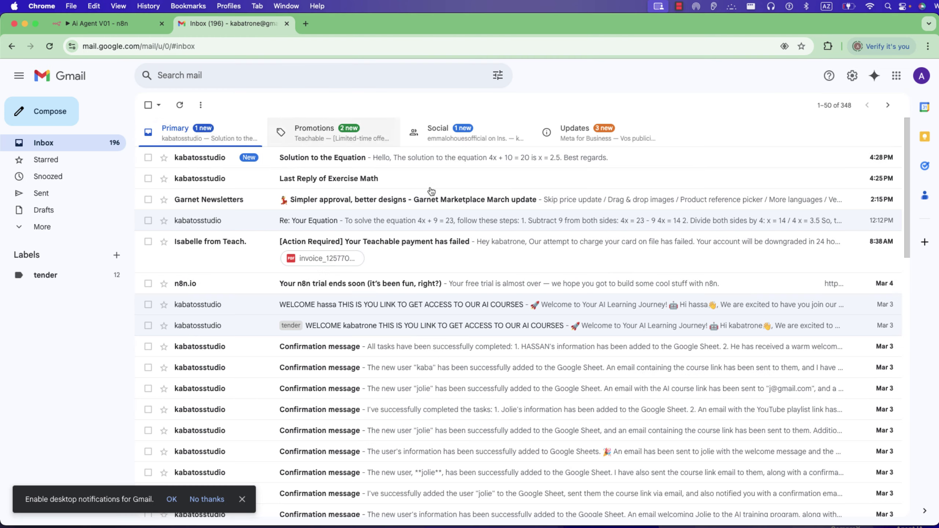
click(220, 158)
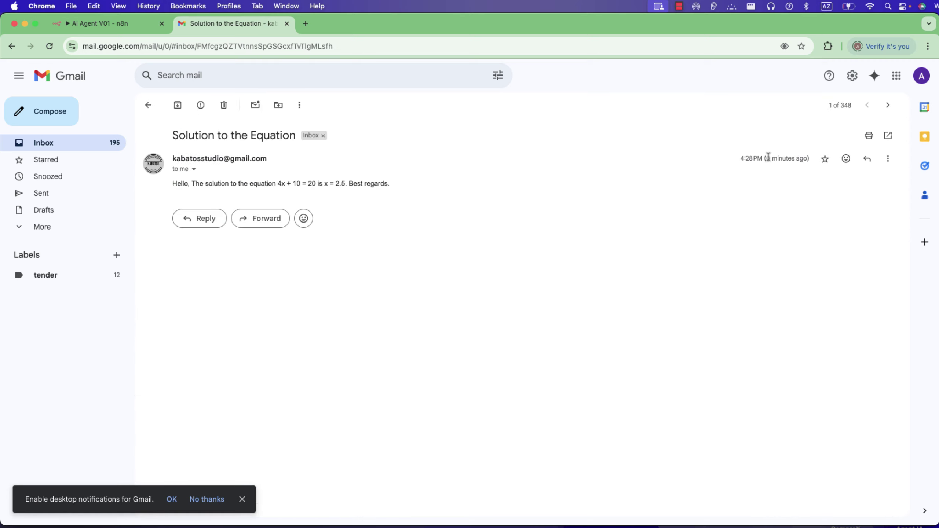
click(107, 24)
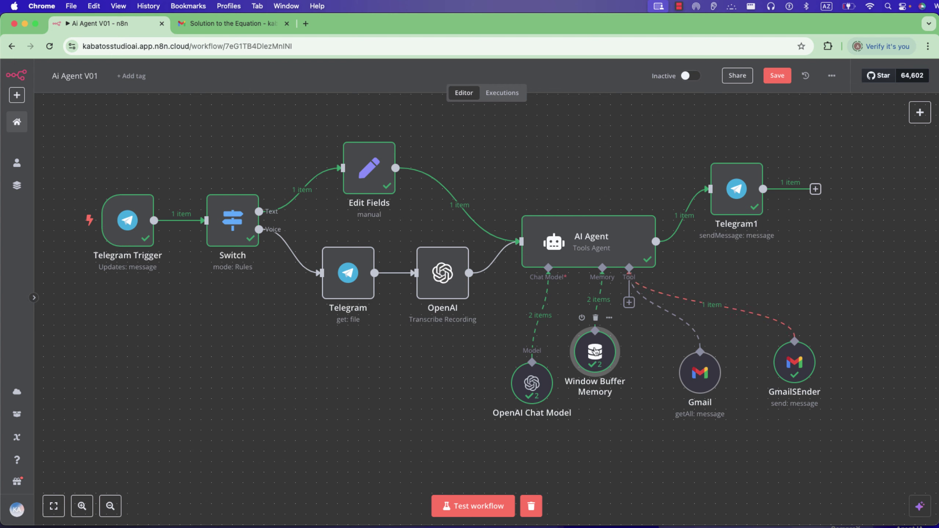
- Search the node library for "pos" and close it without adding a node
click(920, 112)
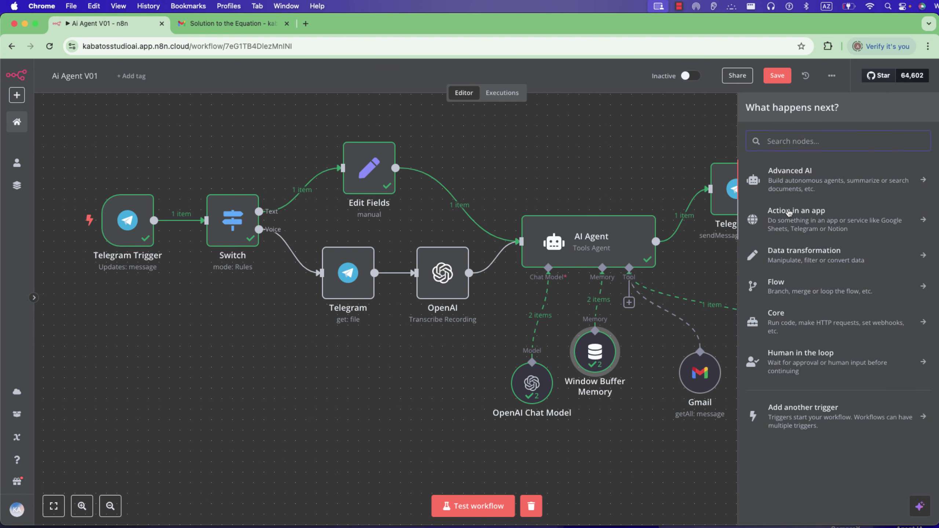
text(pos)
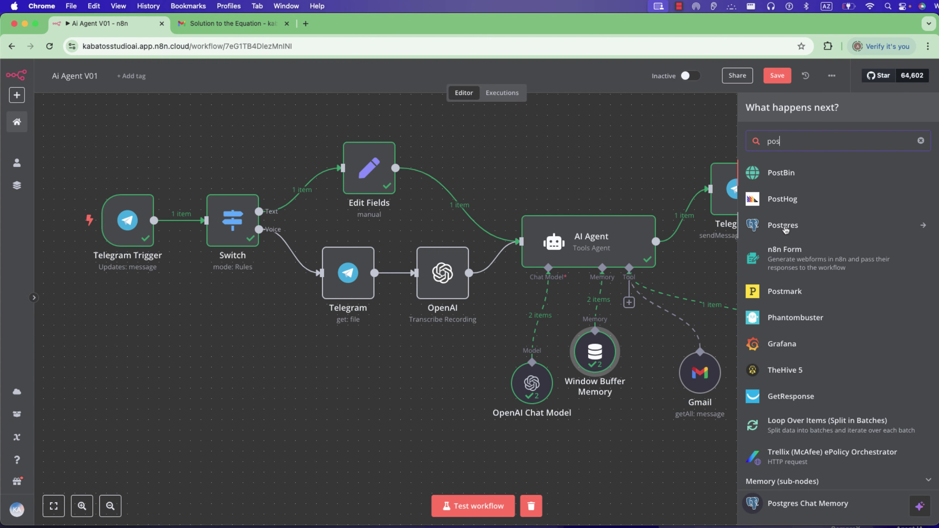
key(Escape)
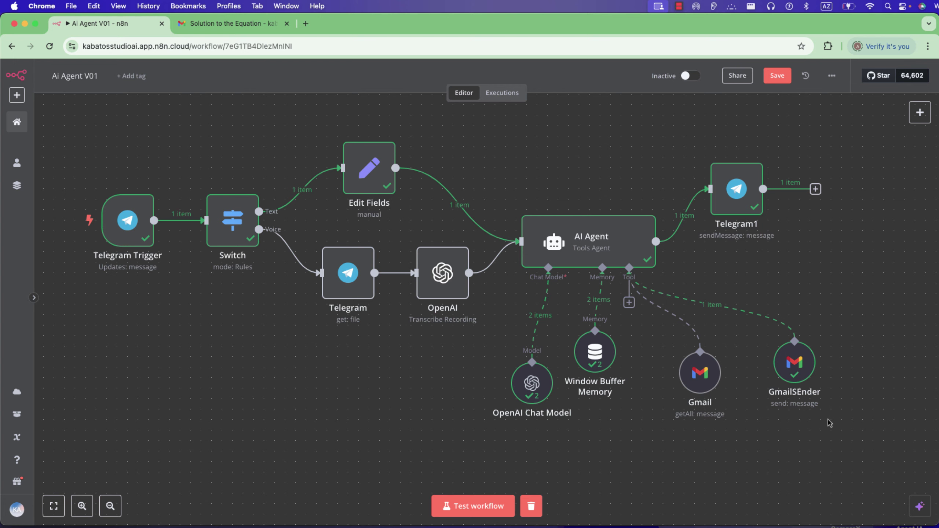
- Move the Gmail and GmailSEnder tool nodes lower beneath the AI Agent and save the workflow
drag(697, 389, 648, 466)
drag(805, 364, 763, 448)
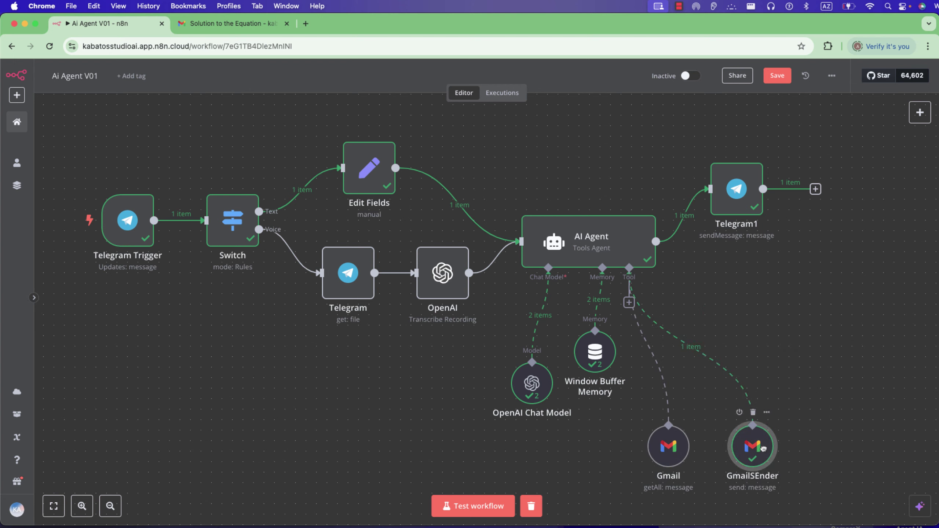
click(777, 76)
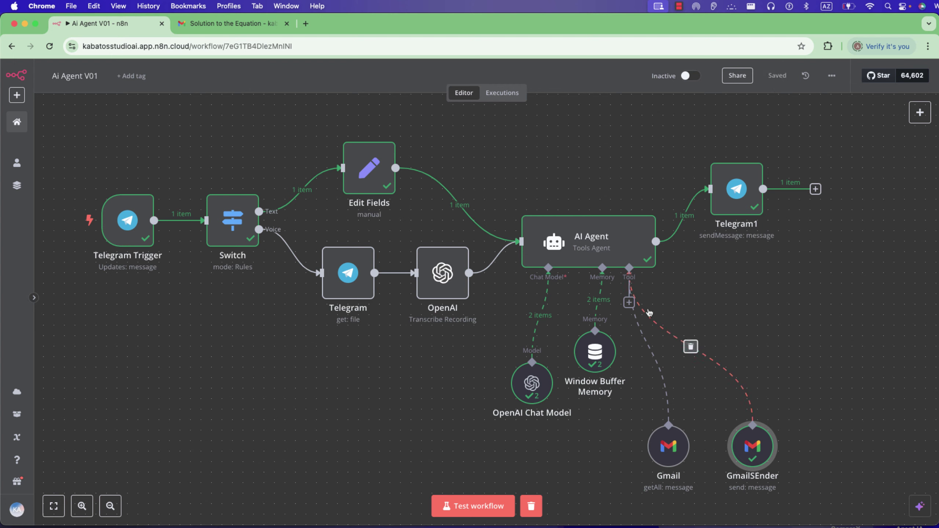